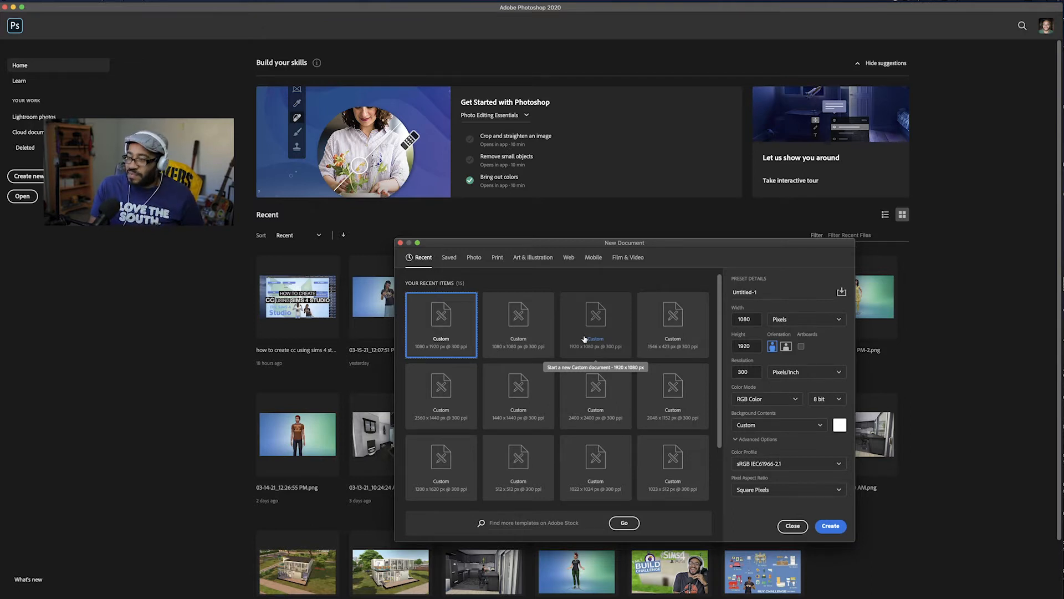
Create a new 1920 x 1080 px document at 300 ppi from the recent presets.
double_click(583, 339)
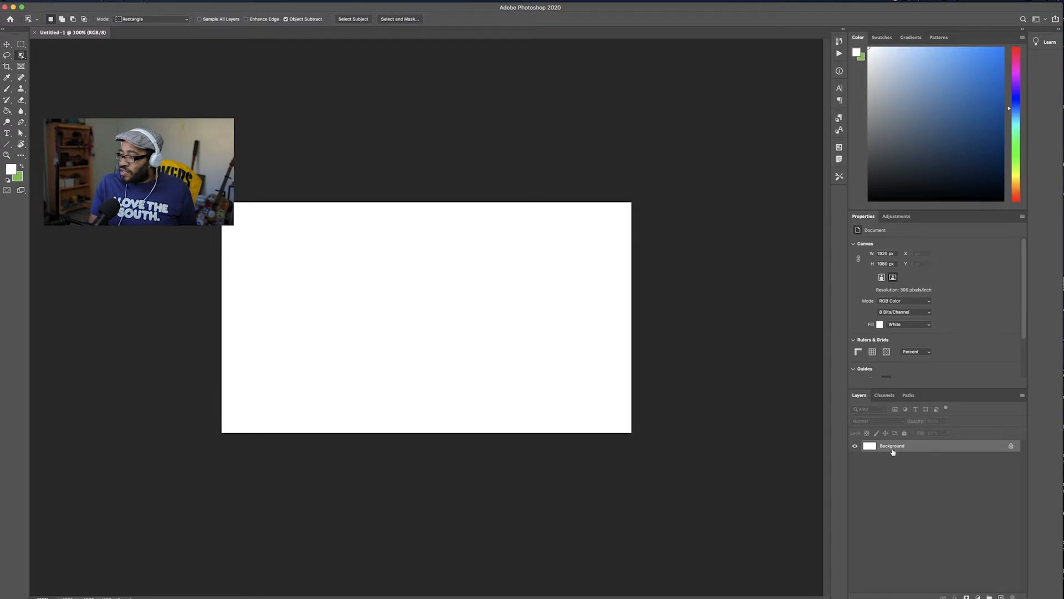
double_click(892, 447)
key("Return")
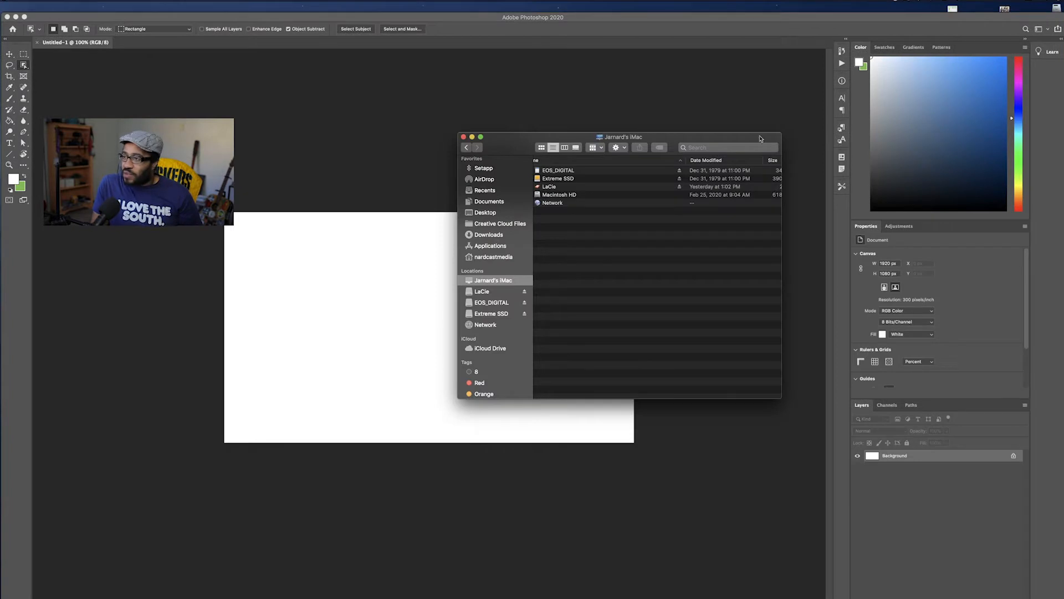
In Finder, open the "screen shots" folder inside NARDVILLAIN, "riches to rags", "part 1" on the Extreme SSD drive.
double_click(576, 179)
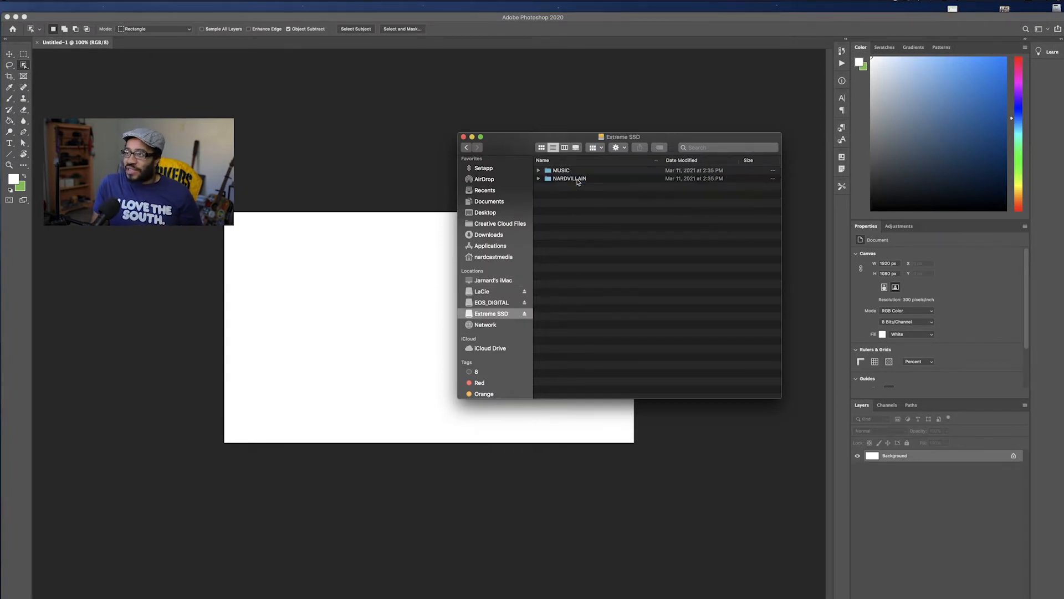
left_click_drag(518, 155, 380, 257)
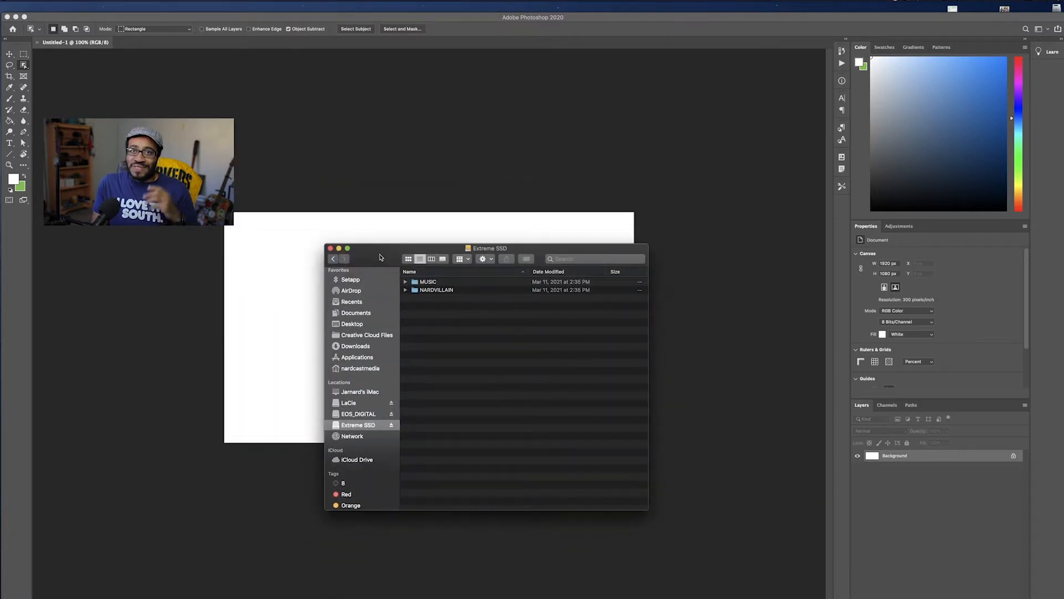
double_click(437, 291)
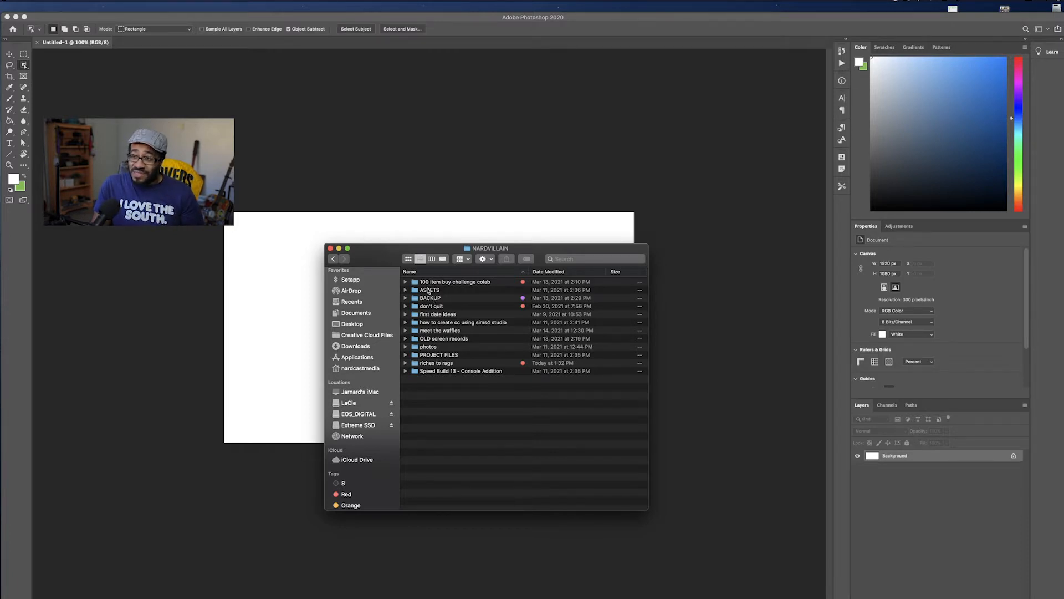
left_click_drag(379, 260, 292, 278)
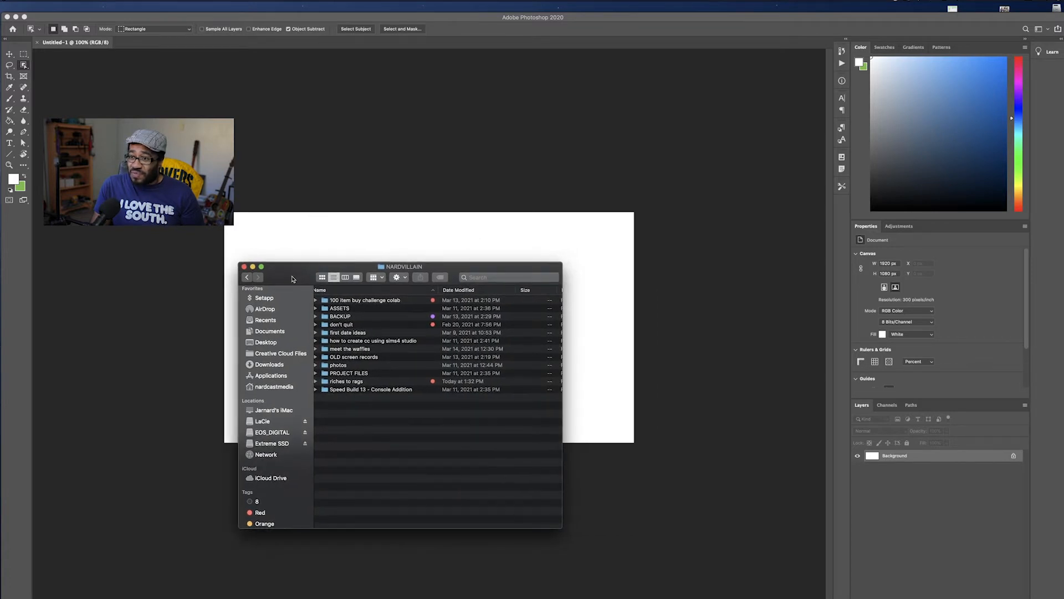
left_click_drag(293, 279, 427, 241)
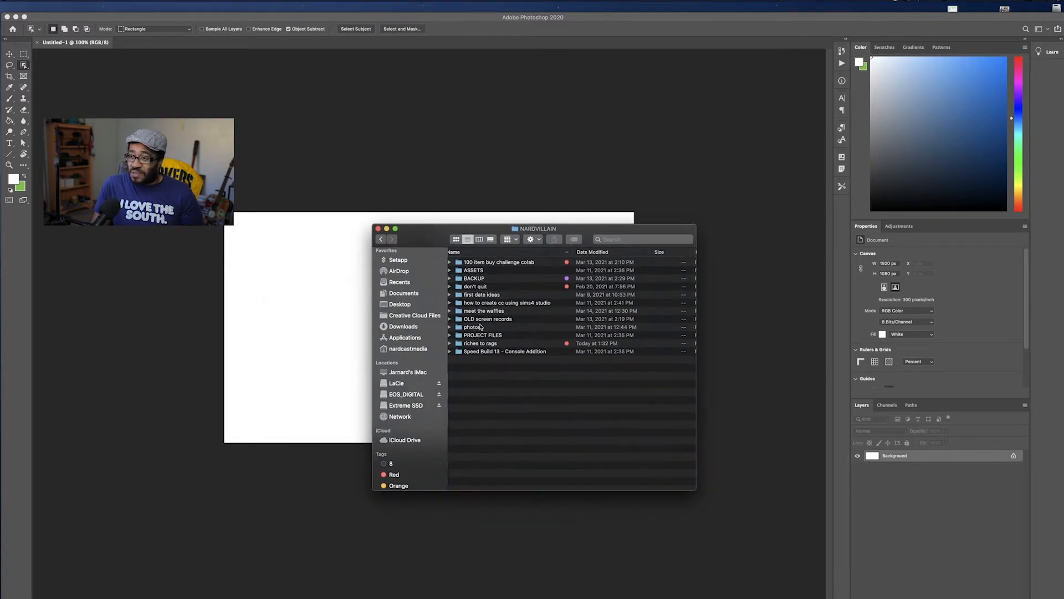
left_click(599, 252)
double_click(486, 263)
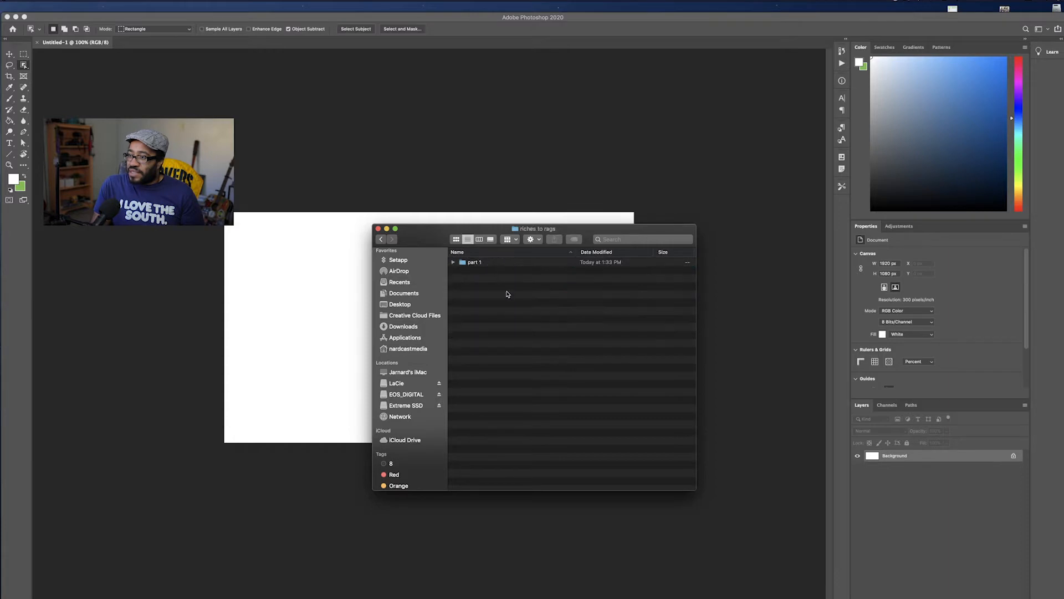
double_click(477, 263)
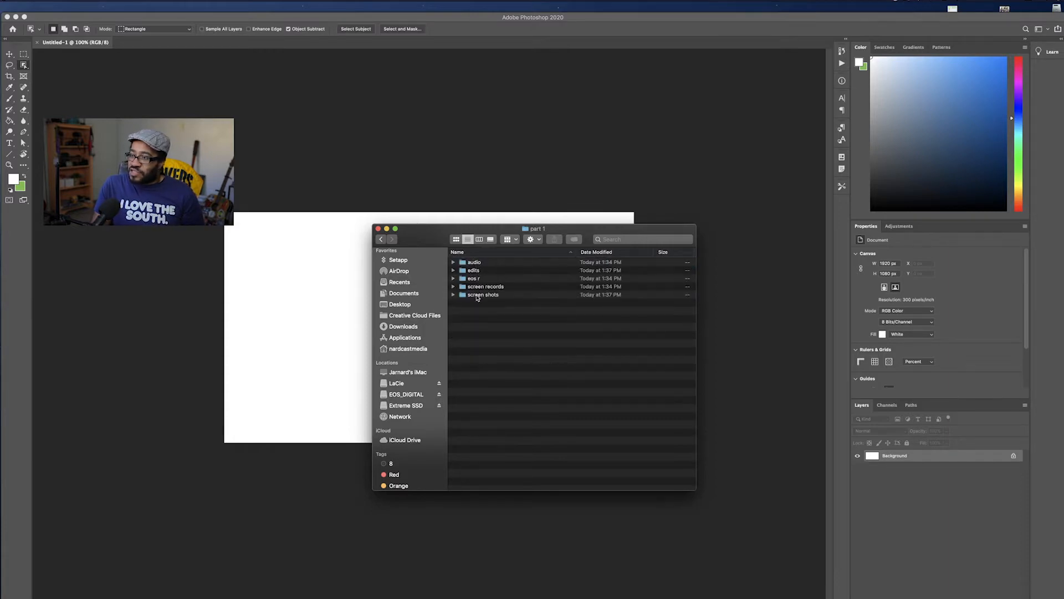
double_click(478, 294)
Preview the screenshots and place 03-16-21_1/11/04 PM.png in the Photoshop document, fitted to the canvas.
left_click(480, 264)
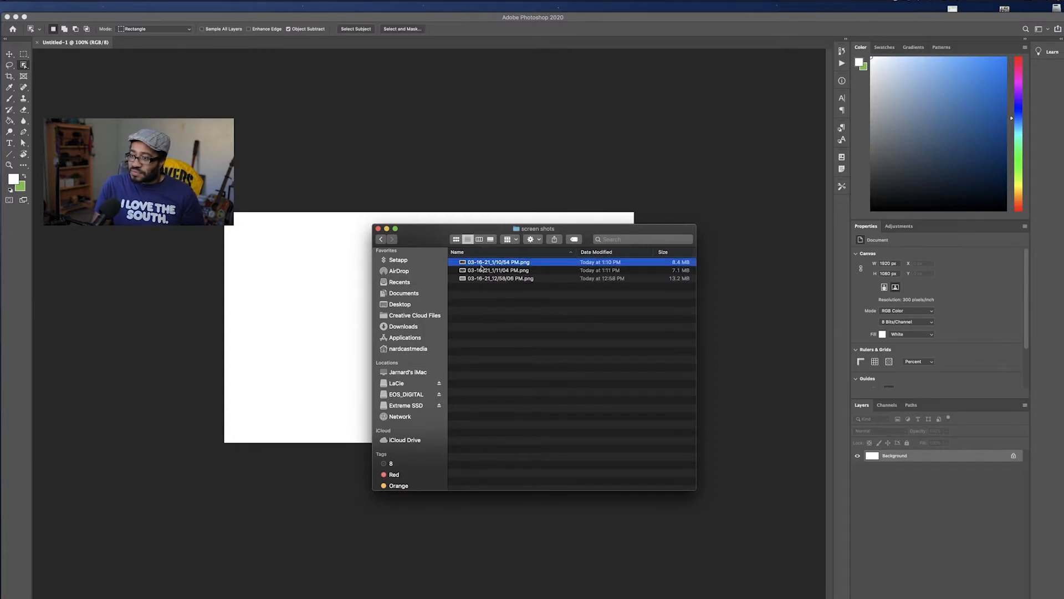
key("space")
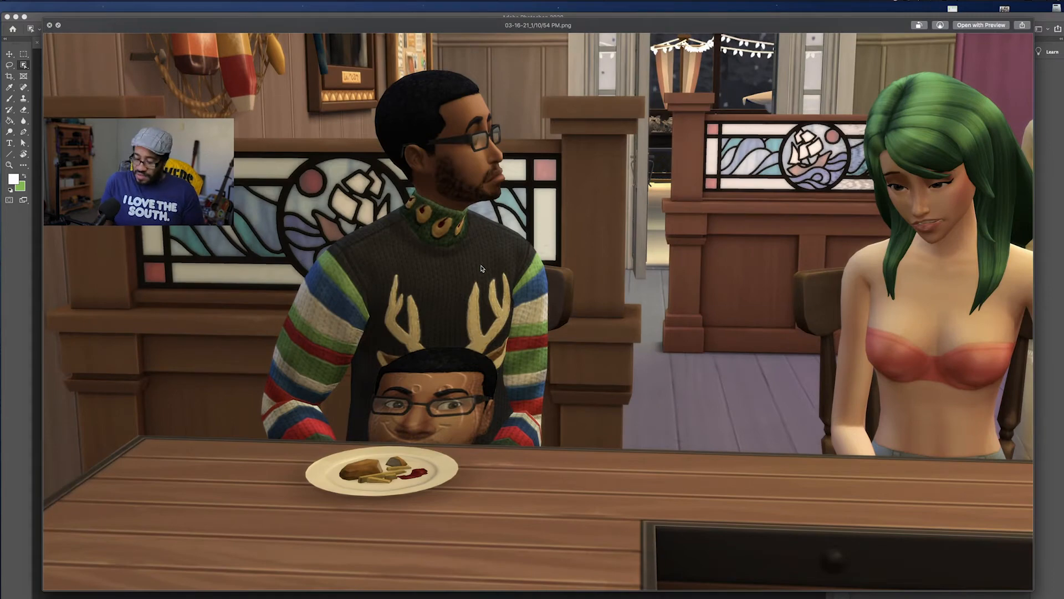
key("Down")
key("Down")
key("Up")
key("space")
left_click_drag(481, 269, 317, 367)
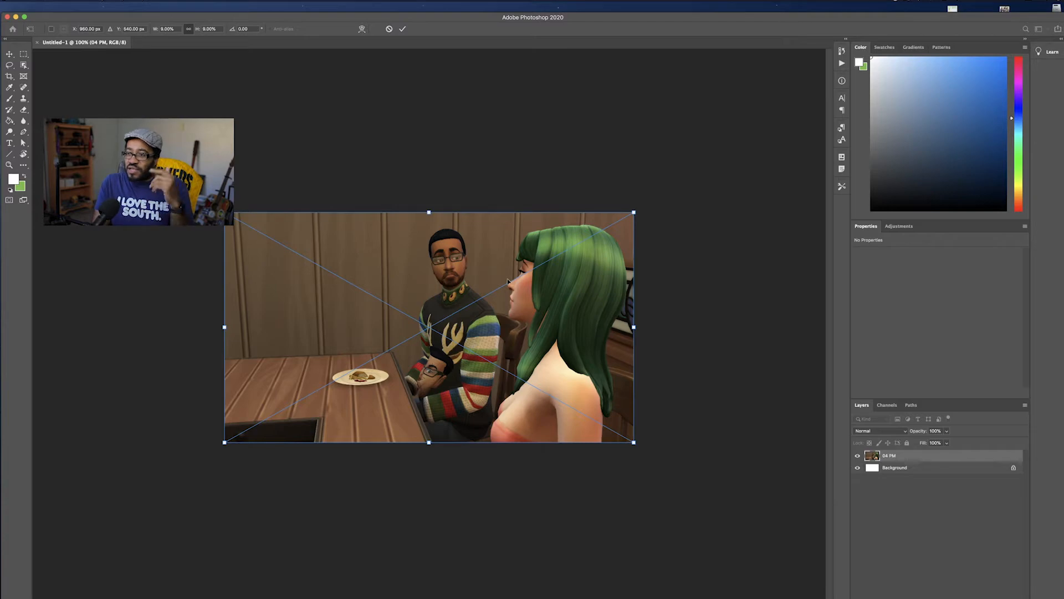
Switch to Finder, preview 03-16-21_12/58/06 PM.png and try to place it in the Photoshop document.
key("super+Tab")
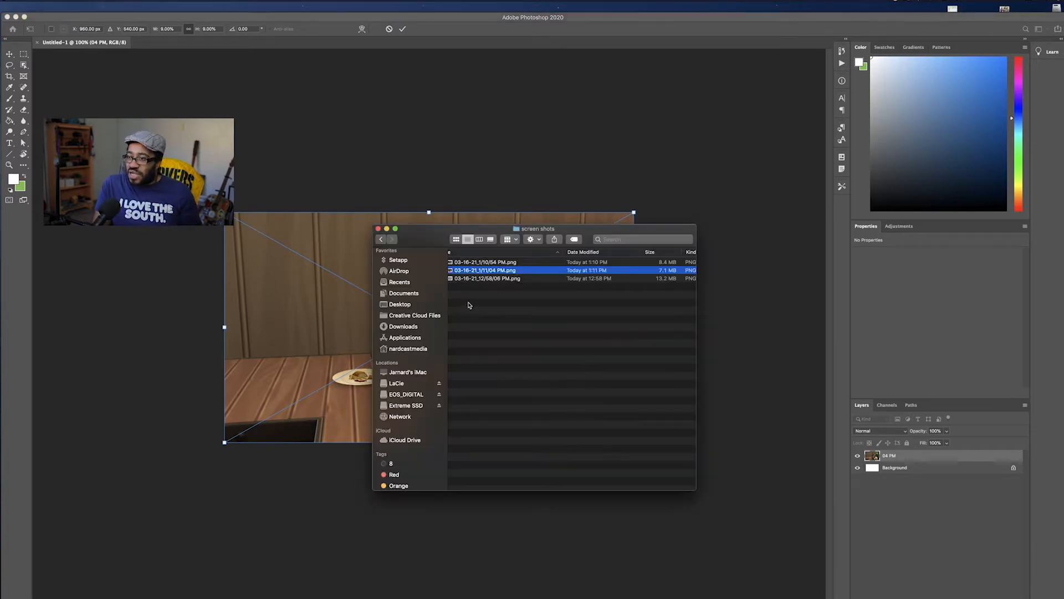
left_click(476, 280)
key("space")
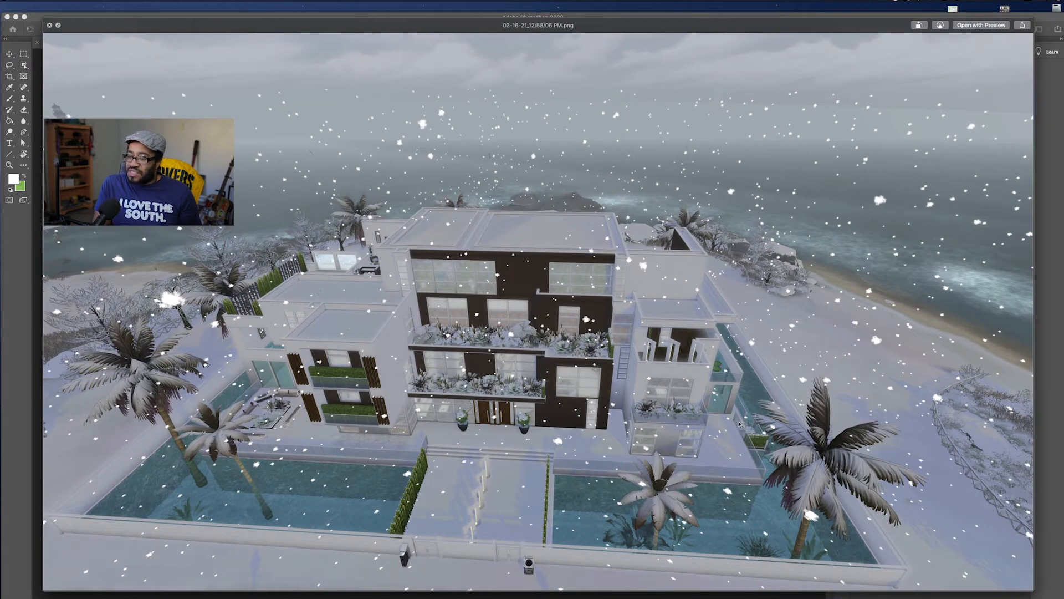
key("space")
left_click_drag(515, 279, 313, 471)
left_click_drag(610, 281, 971, 560)
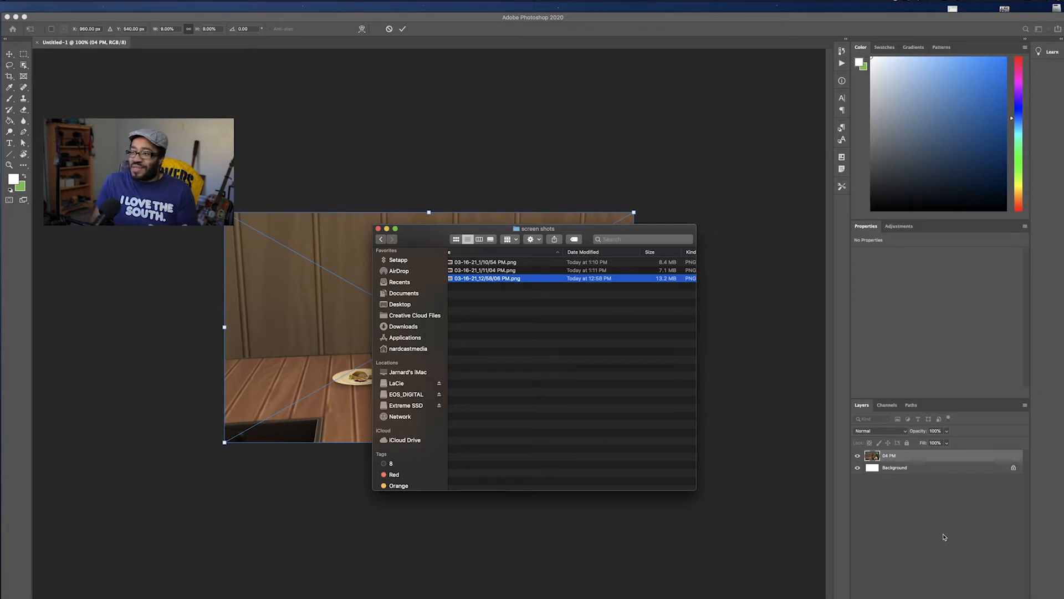
left_click_drag(513, 280, 457, 310)
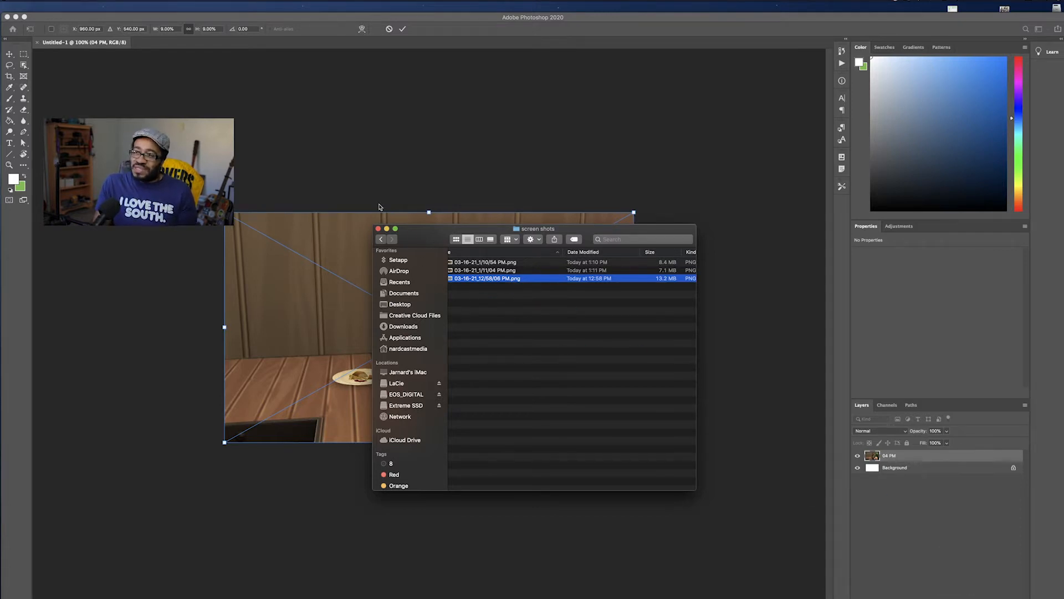
Commit the placed dining-table image as the 04 PM layer.
left_click(403, 29)
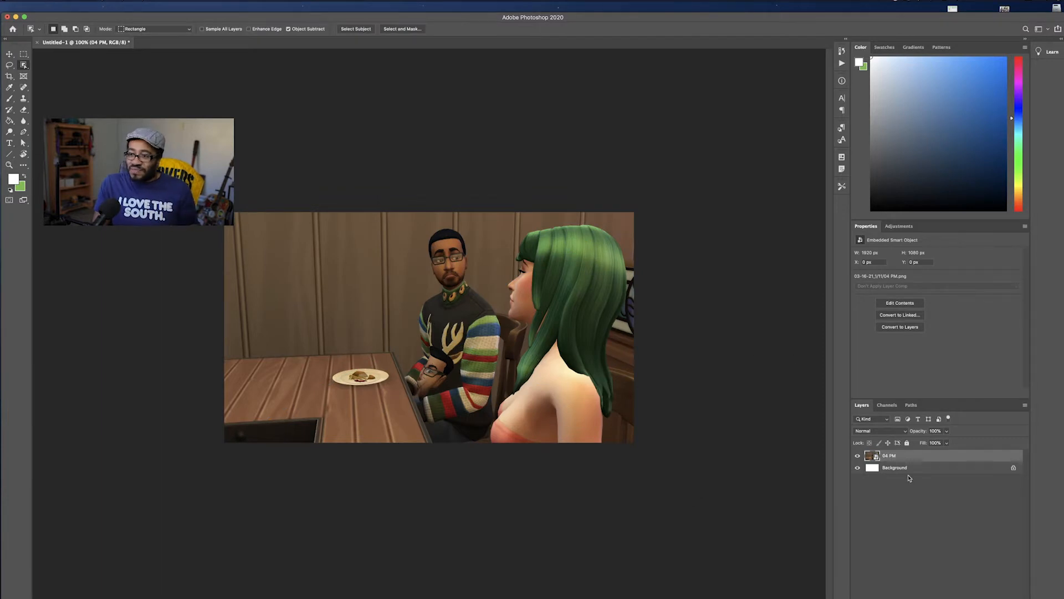
key("super+Tab")
left_click_drag(496, 232, 666, 360)
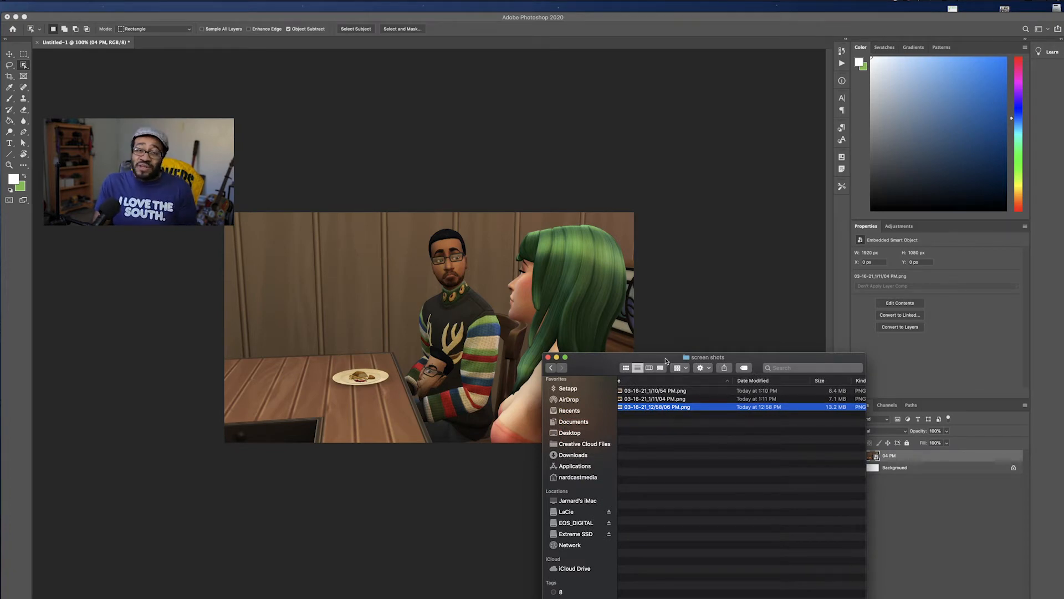
left_click_drag(665, 360, 658, 333)
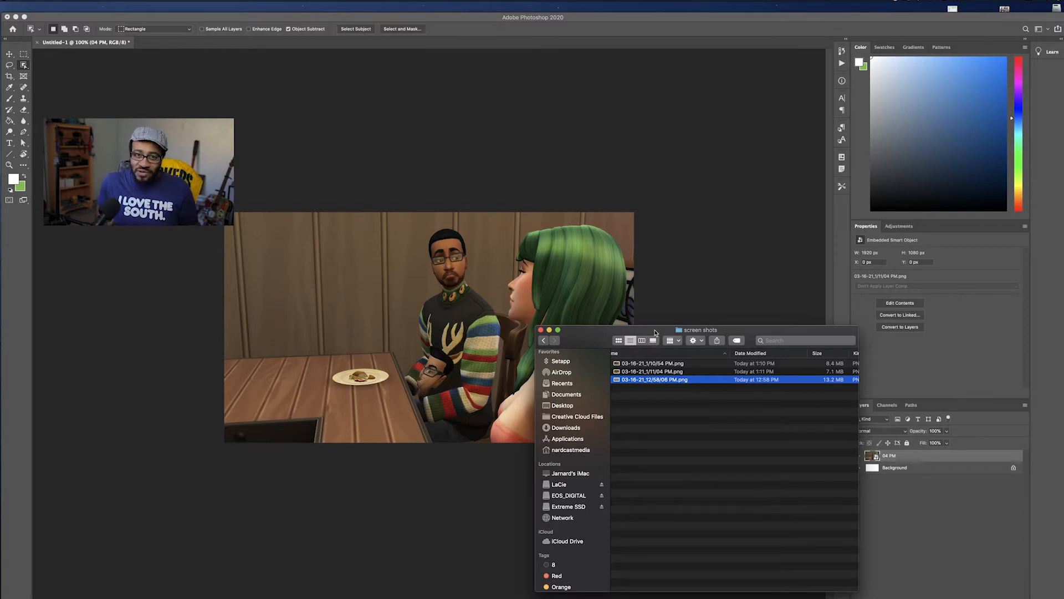
left_click_drag(654, 331, 559, 370)
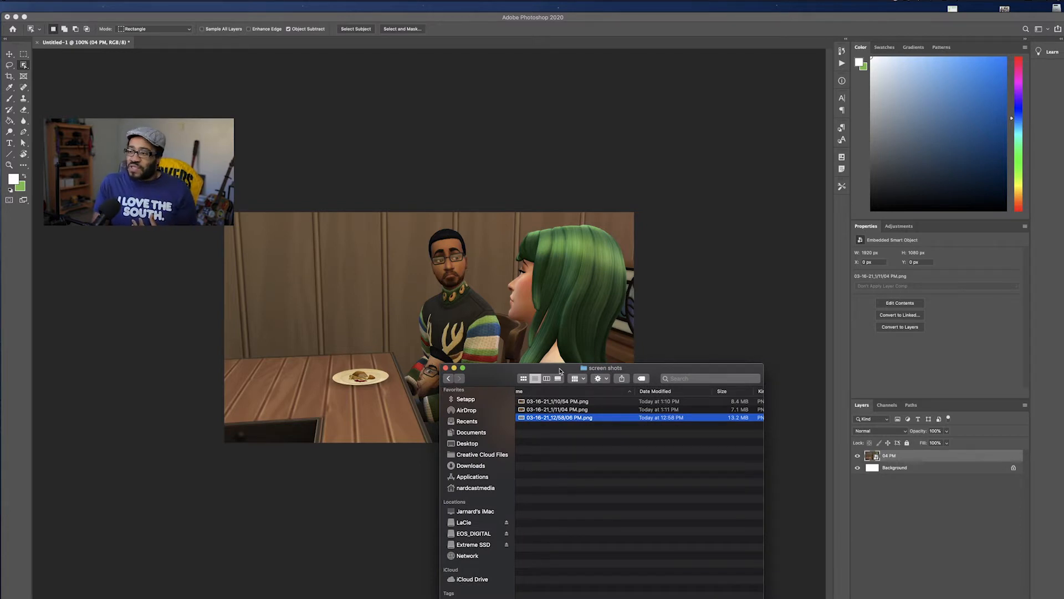
left_click_drag(560, 370, 692, 345)
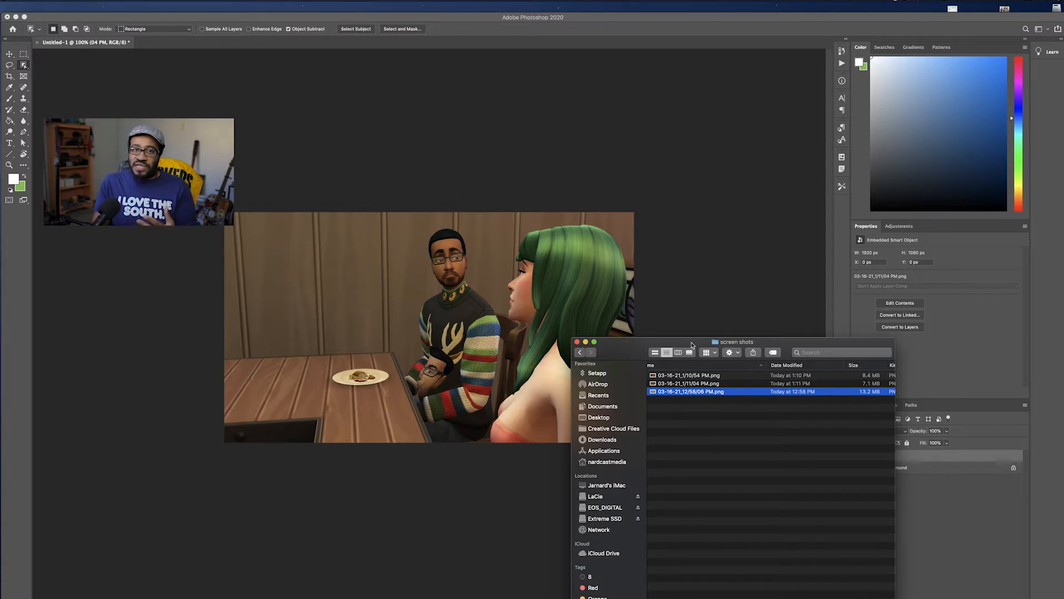
left_click_drag(692, 345, 434, 370)
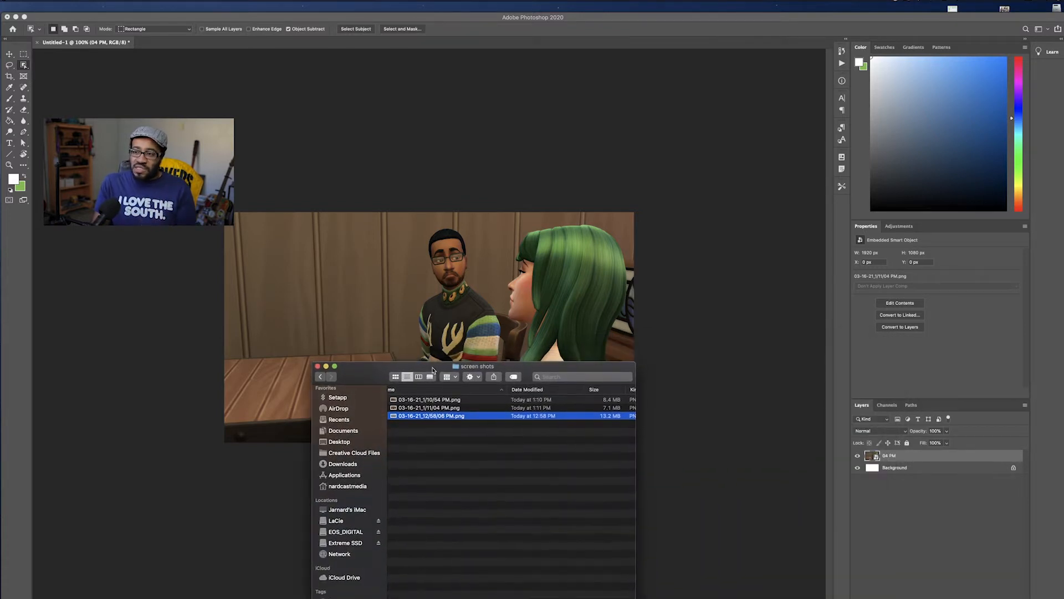
left_click_drag(433, 370, 845, 250)
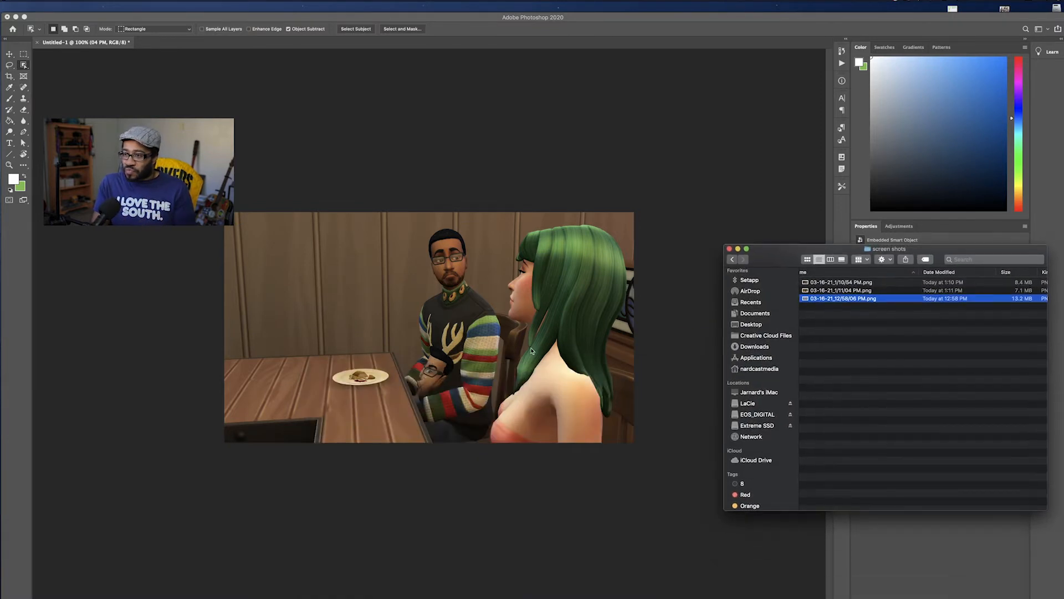
left_click(476, 195)
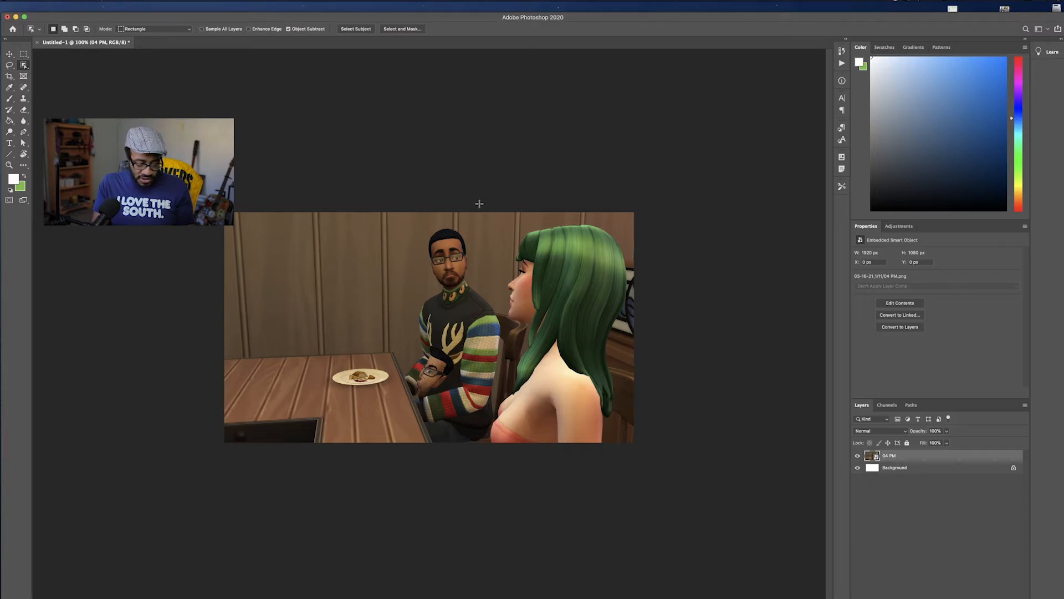
Scale the 04 PM layer to about 20.6% and position it so only the man with glasses fills the canvas's right half.
left_click_drag(634, 212, 786, 123)
left_click_drag(540, 278, 411, 369)
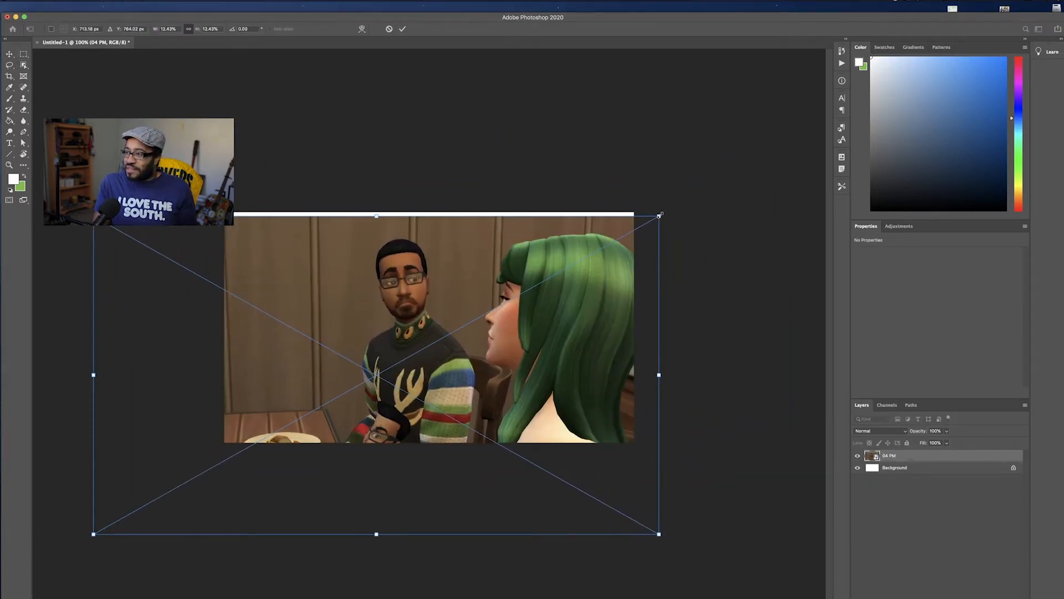
left_click_drag(663, 216, 729, 151)
left_click_drag(511, 273, 574, 290)
left_click_drag(771, 203, 826, 161)
left_click_drag(643, 275, 622, 313)
left_click_drag(816, 203, 824, 139)
left_click_drag(555, 295, 514, 334)
left_click_drag(646, 295, 521, 321)
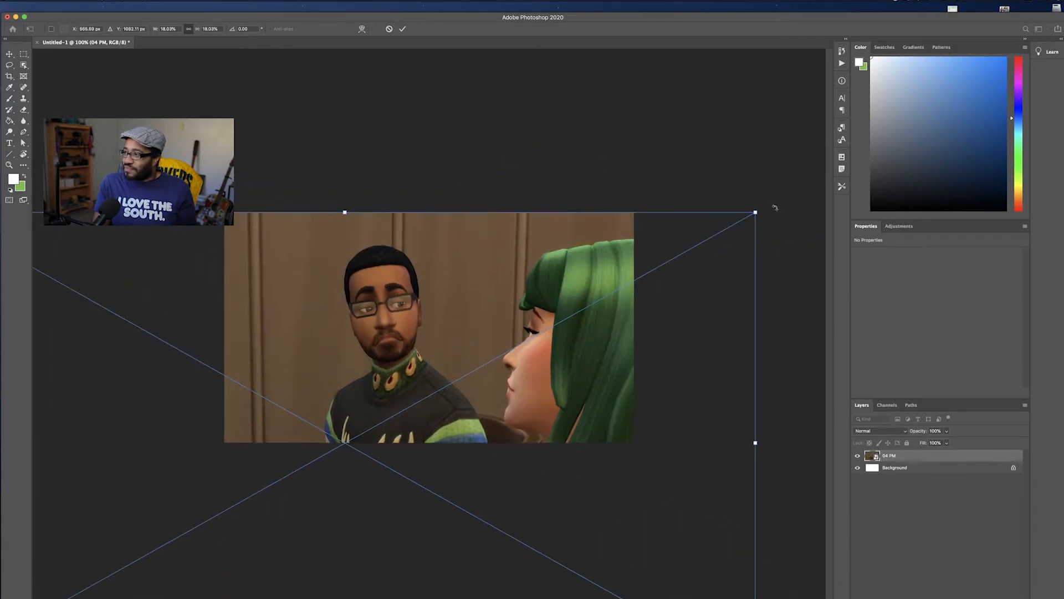
left_click_drag(755, 212, 872, 145)
left_click_drag(576, 319, 624, 358)
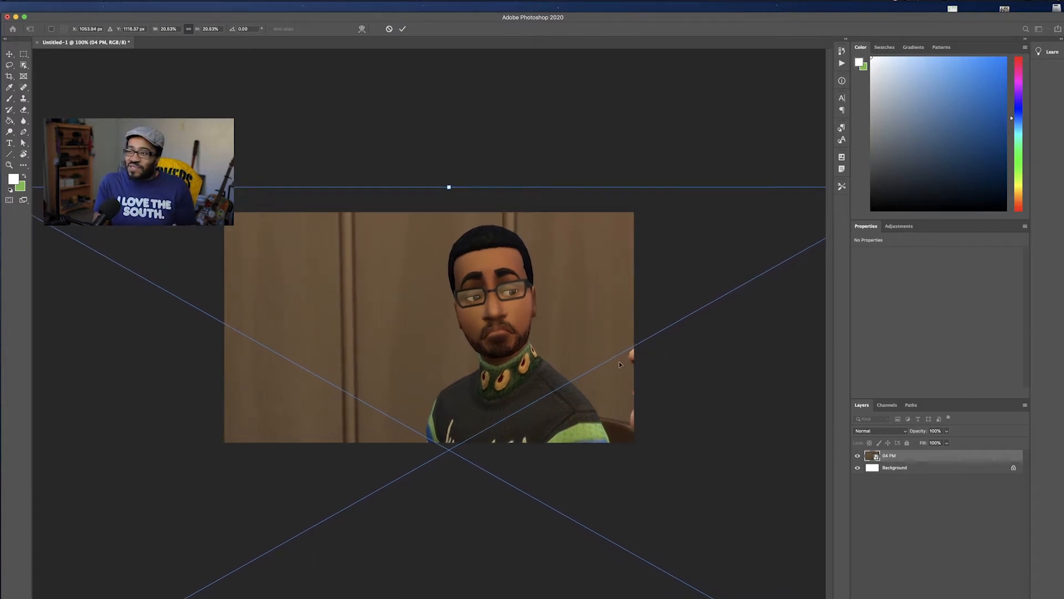
mouse_move(685, 373)
left_mouse_down()
mouse_move(712, 368)
mouse_move(704, 367)
left_mouse_up()
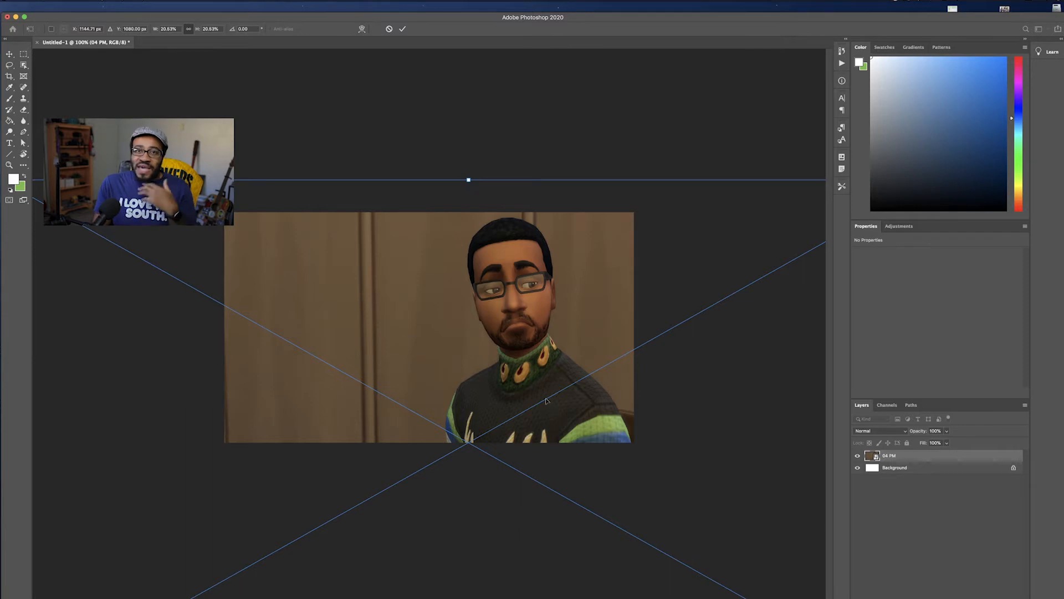
left_click(402, 29)
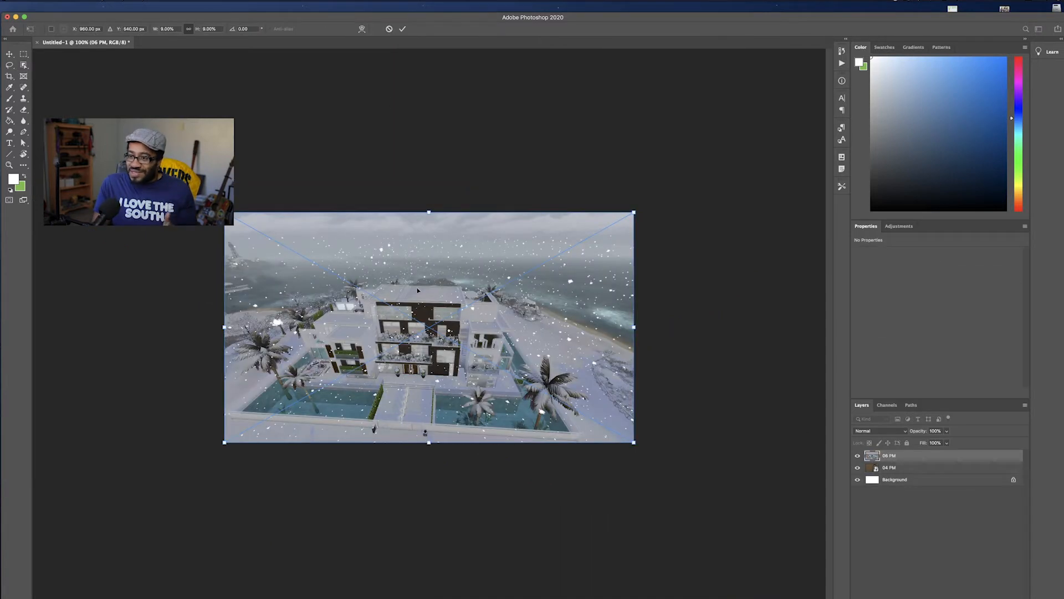
Commit the placed snowy mansion image and cut out the mansion with an Object Selection, deleting its surroundings.
left_click(402, 29)
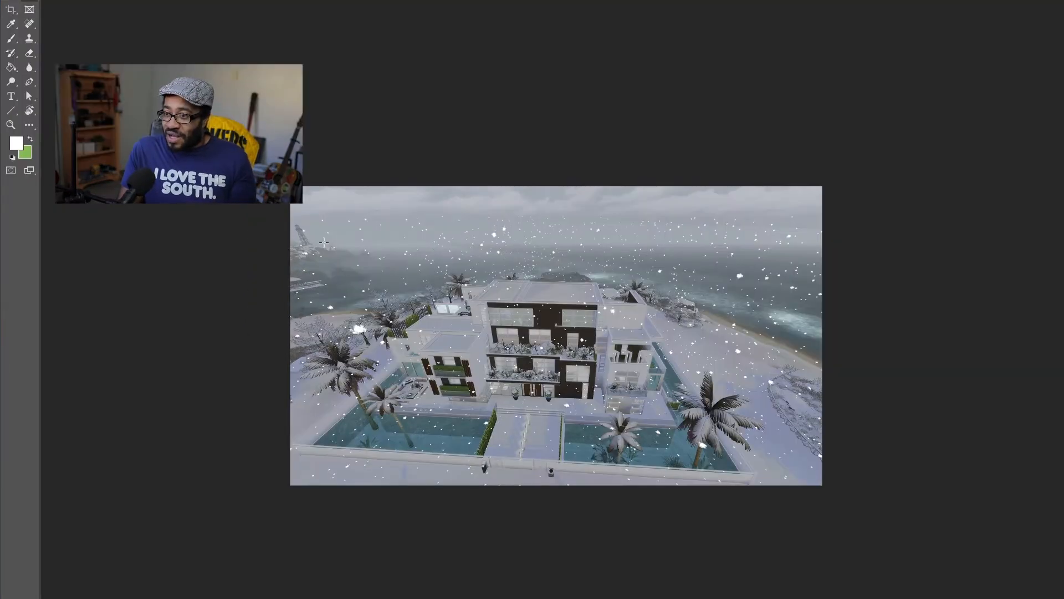
left_click_drag(323, 242, 788, 505)
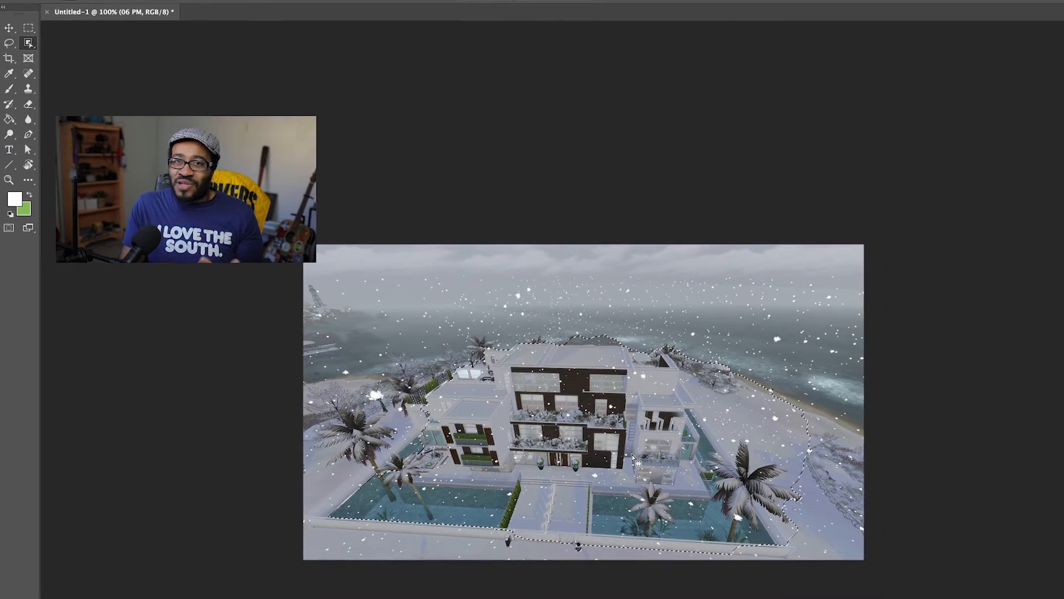
left_click_drag(363, 274, 581, 471)
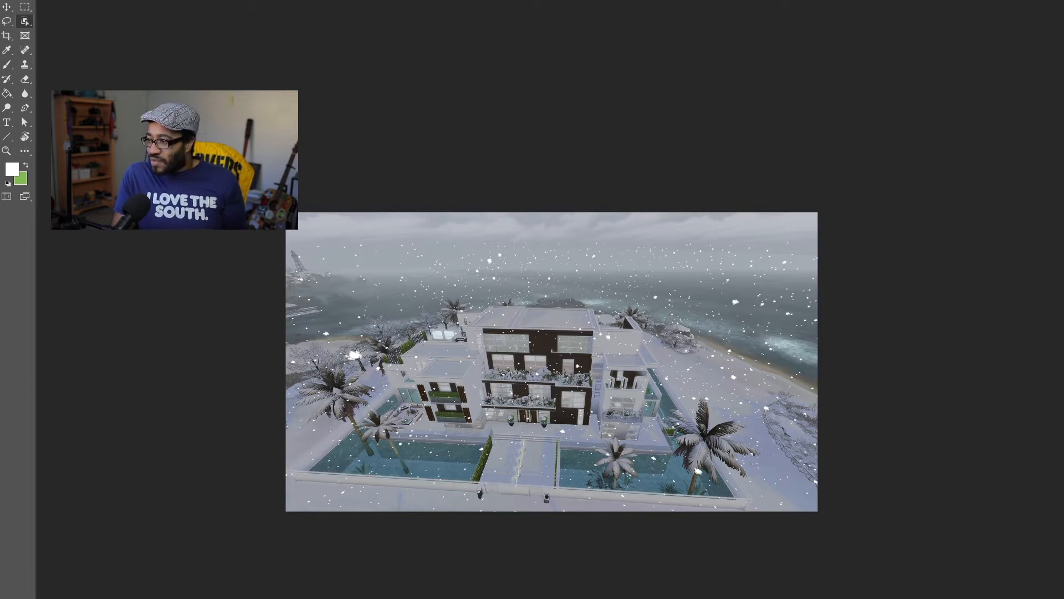
key("Delete")
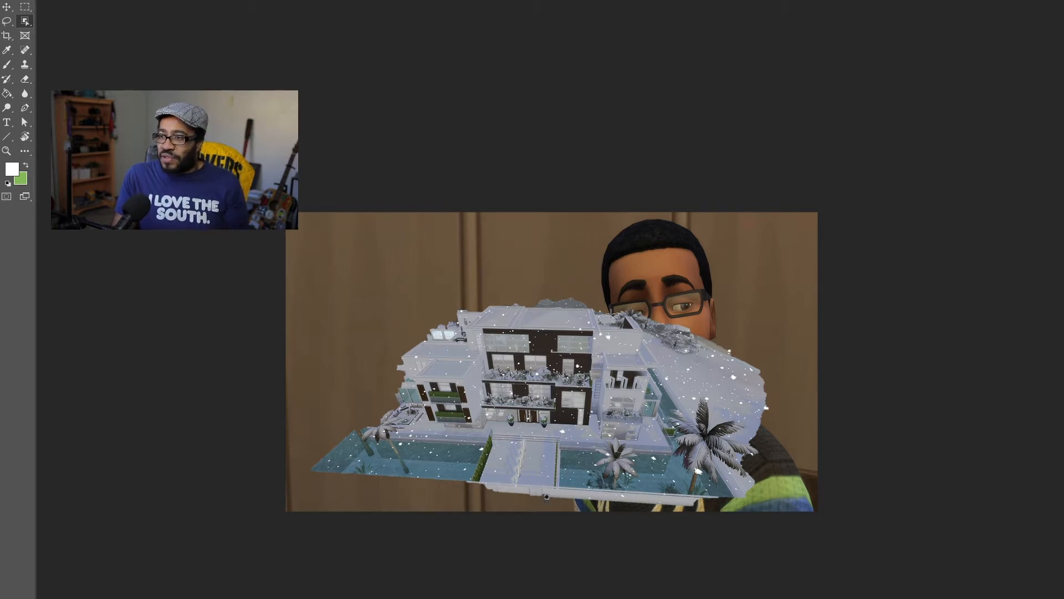
Try an Object Selection around the right part of the mansion cutout, and clear the selection.
left_click_drag(581, 288, 797, 472)
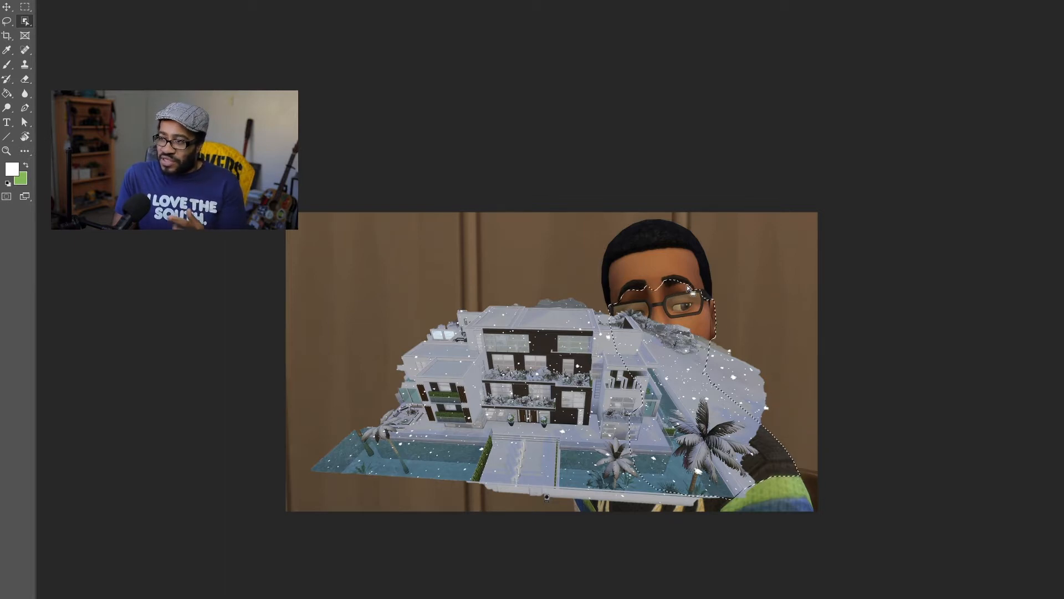
key("ctrl+d")
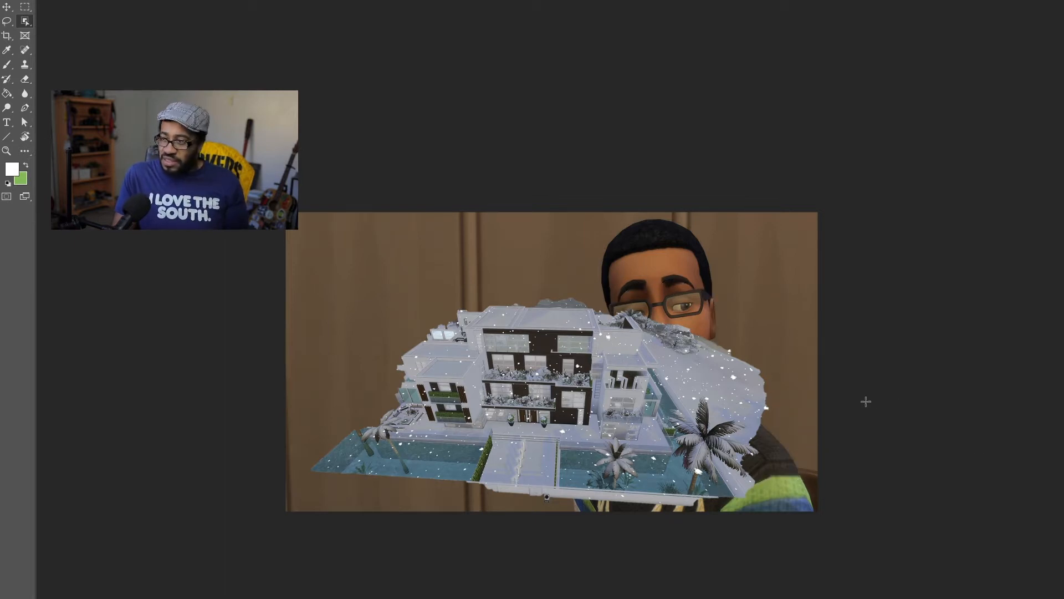
Select the snowy ground beside the mansion's right side with the Object Selection tool and delete it.
mouse_move(785, 300)
left_mouse_down()
mouse_move(660, 392)
mouse_move(639, 445)
left_mouse_up()
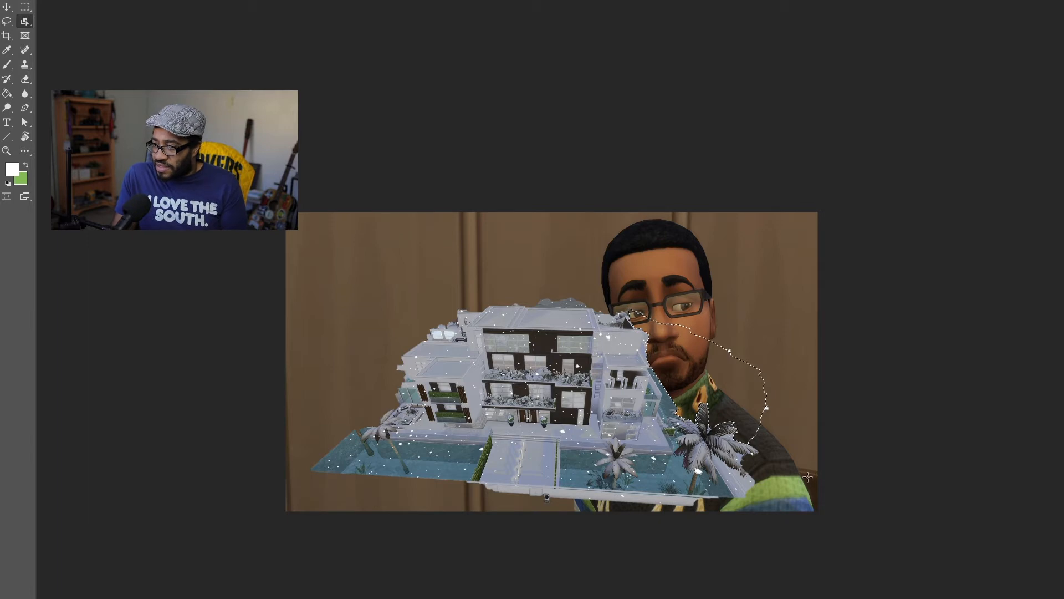
left_click_drag(797, 467, 708, 539)
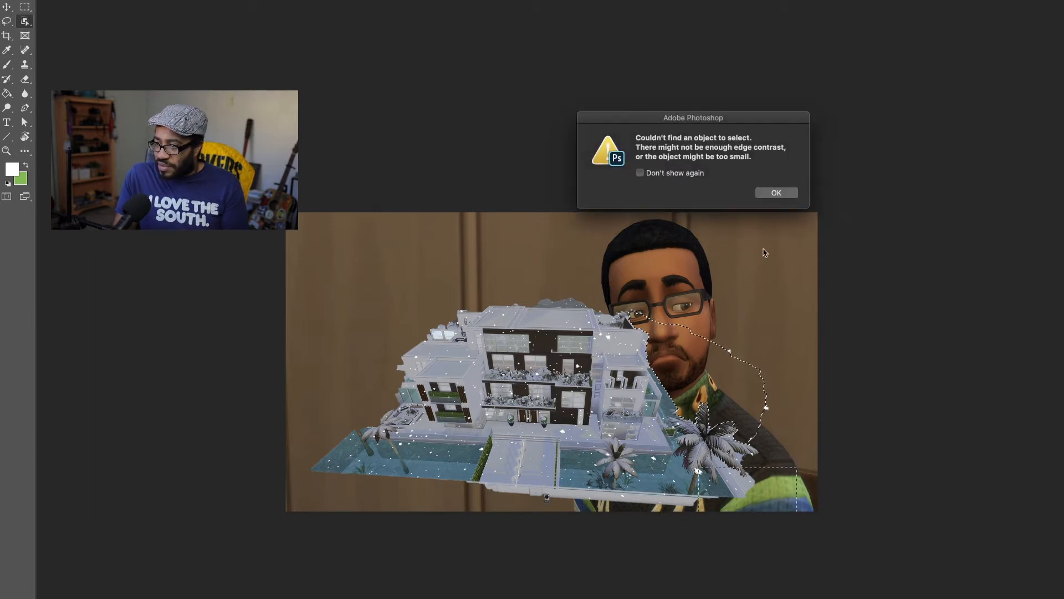
left_click(790, 193)
left_click_drag(532, 278, 689, 357)
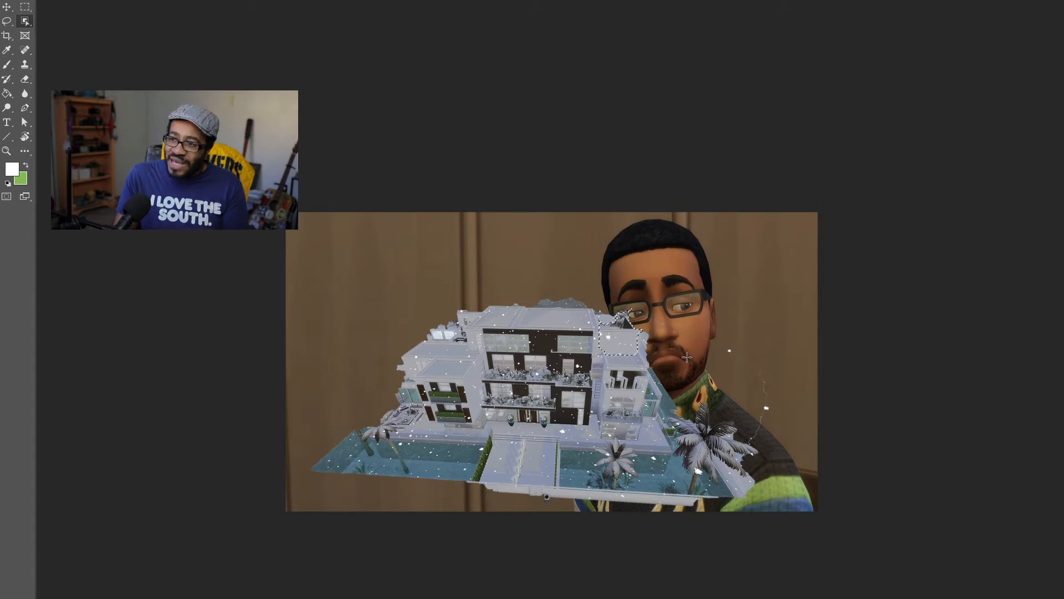
left_click_drag(505, 277, 635, 310)
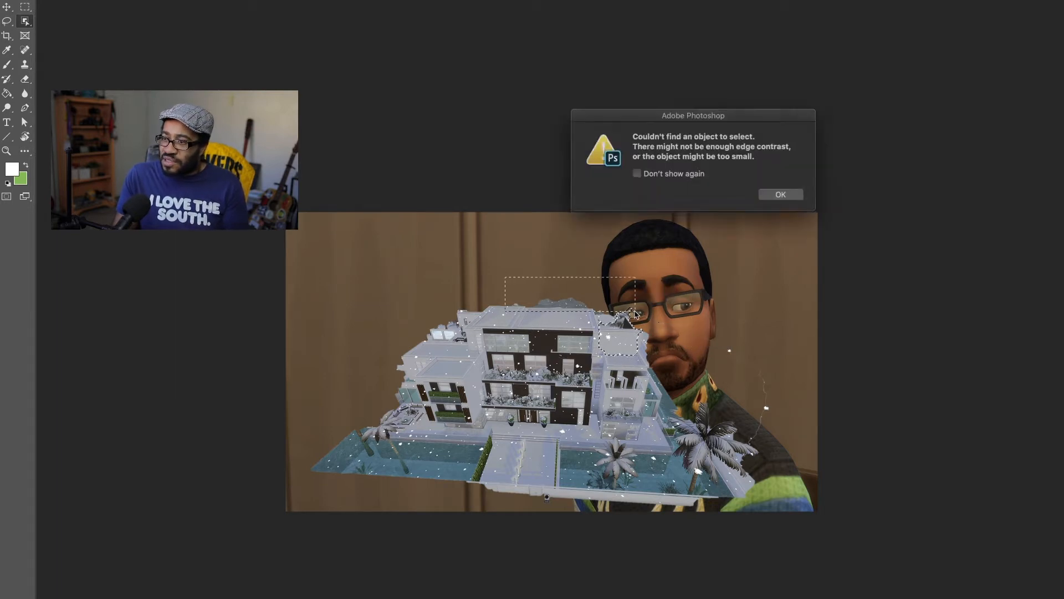
left_click(776, 192)
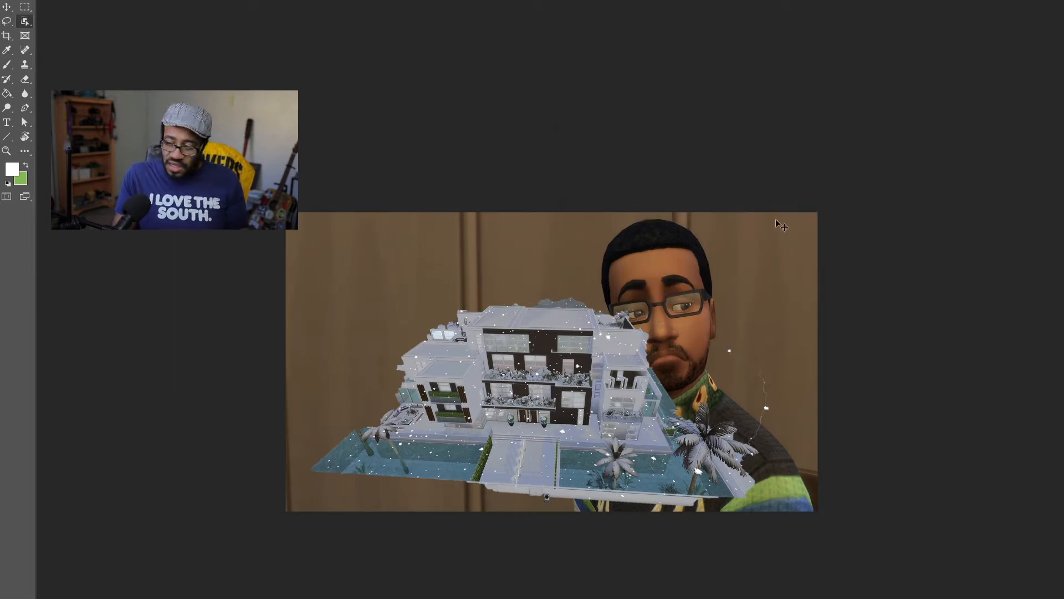
Use Object Selections to remove the trees behind the mansion's roof and the leftover patch beside the large palm.
left_click_drag(525, 274, 588, 310)
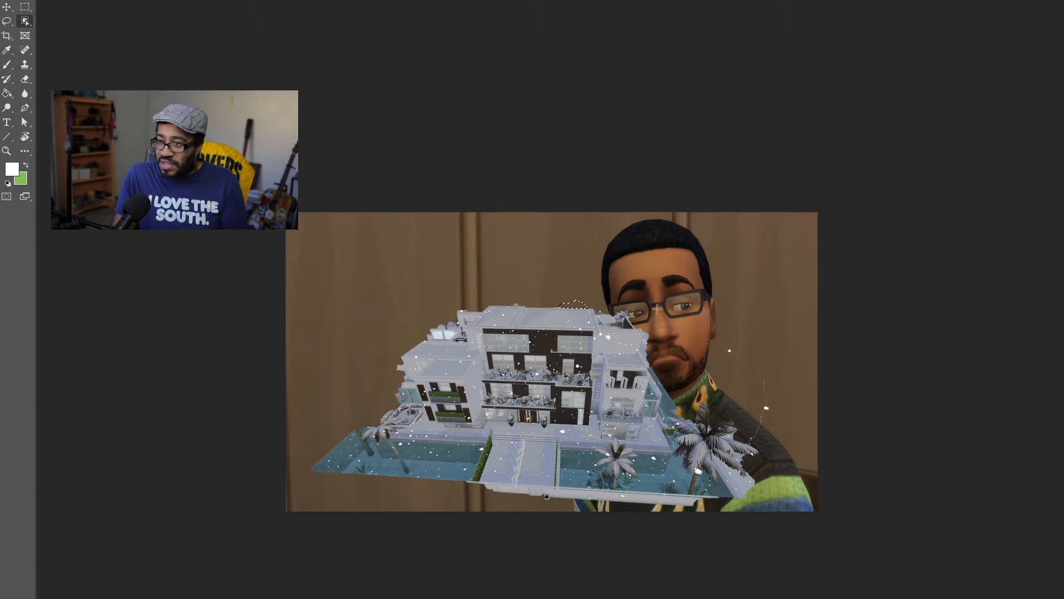
left_click_drag(764, 450, 729, 467)
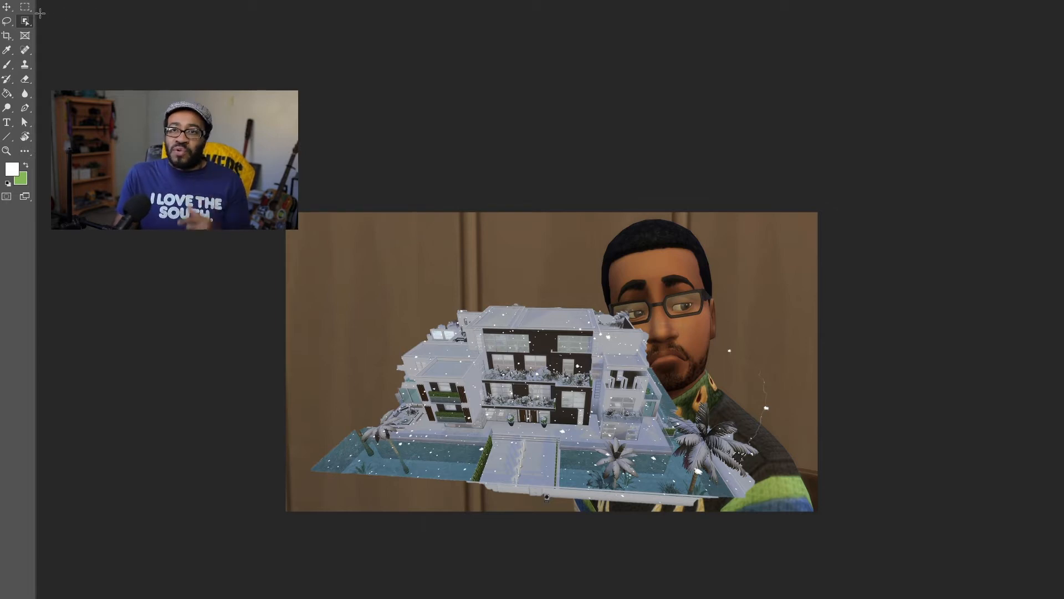
Clear the selection and set up the Eraser with an 84 px brush for cleaning around the large palm.
left_click(25, 79)
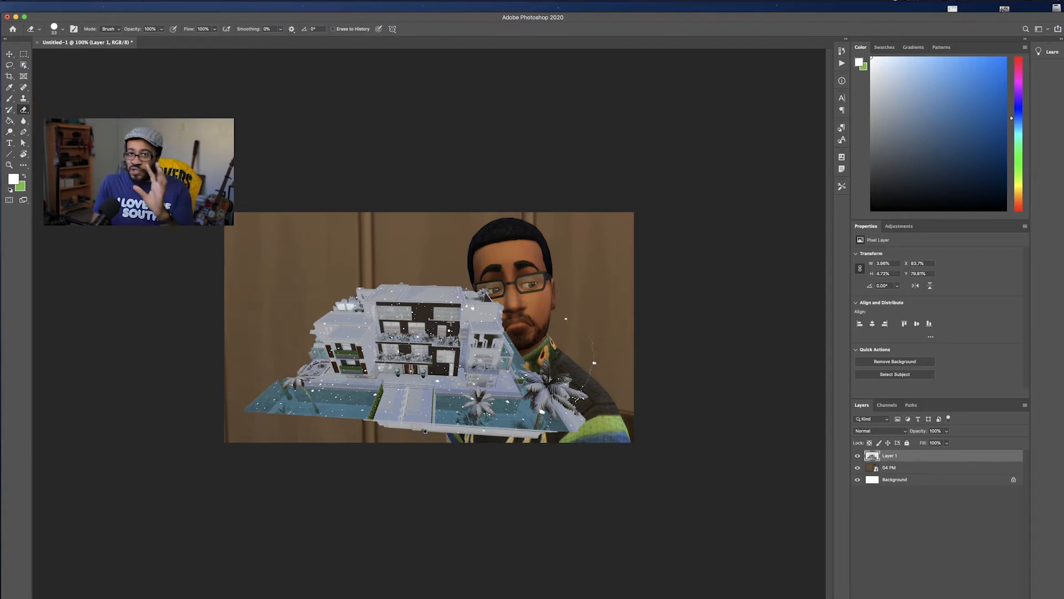
key("super+plus")
key("super+plus")
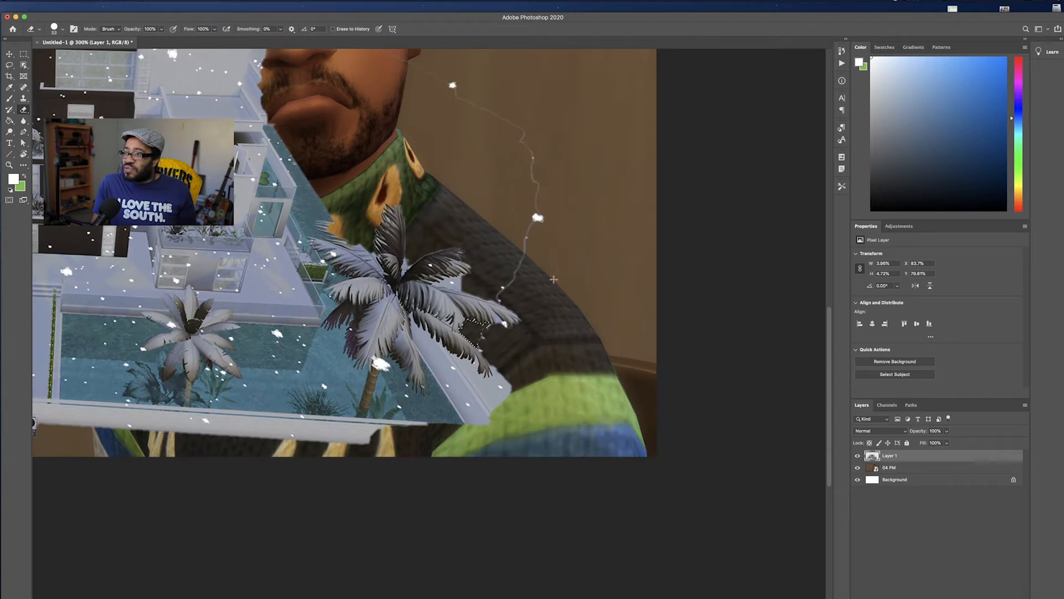
key("super+d")
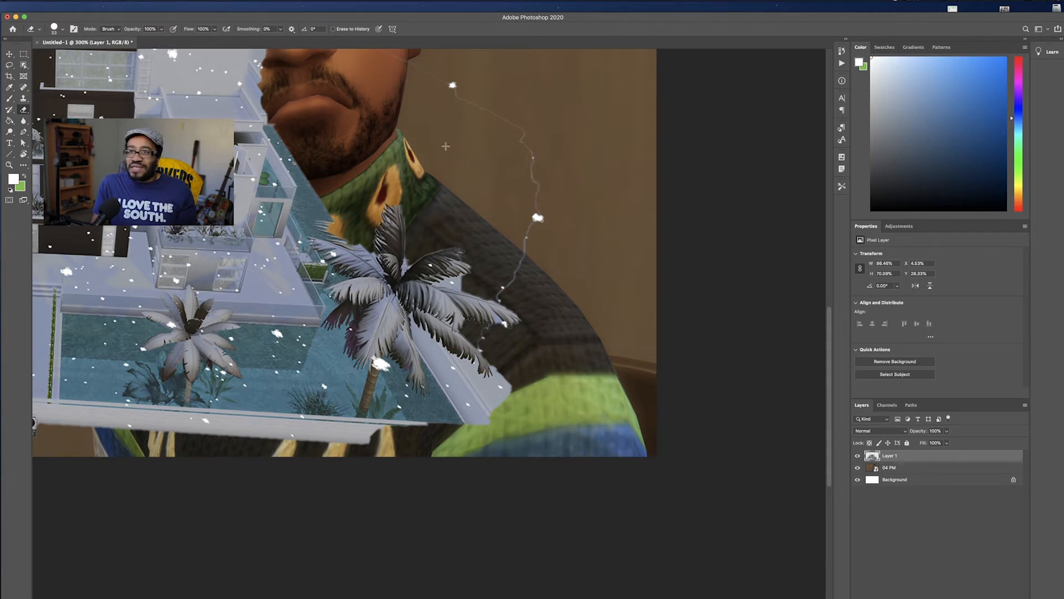
left_click(54, 30)
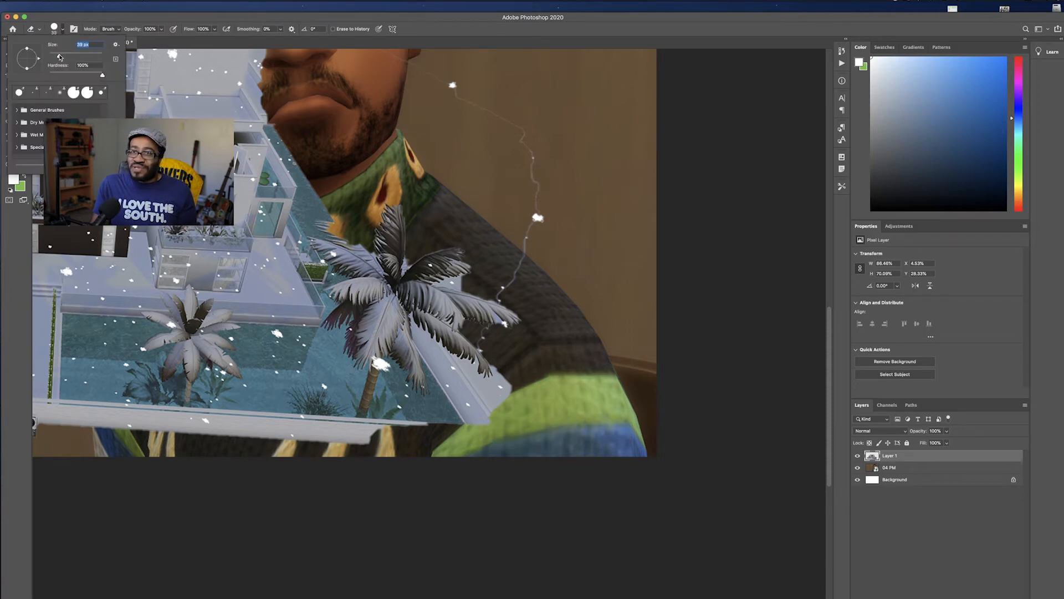
left_click_drag(60, 56, 70, 57)
Erase the stray white outline and snowflakes over the man's shoulder and the wall beside the large palm.
left_click(531, 178)
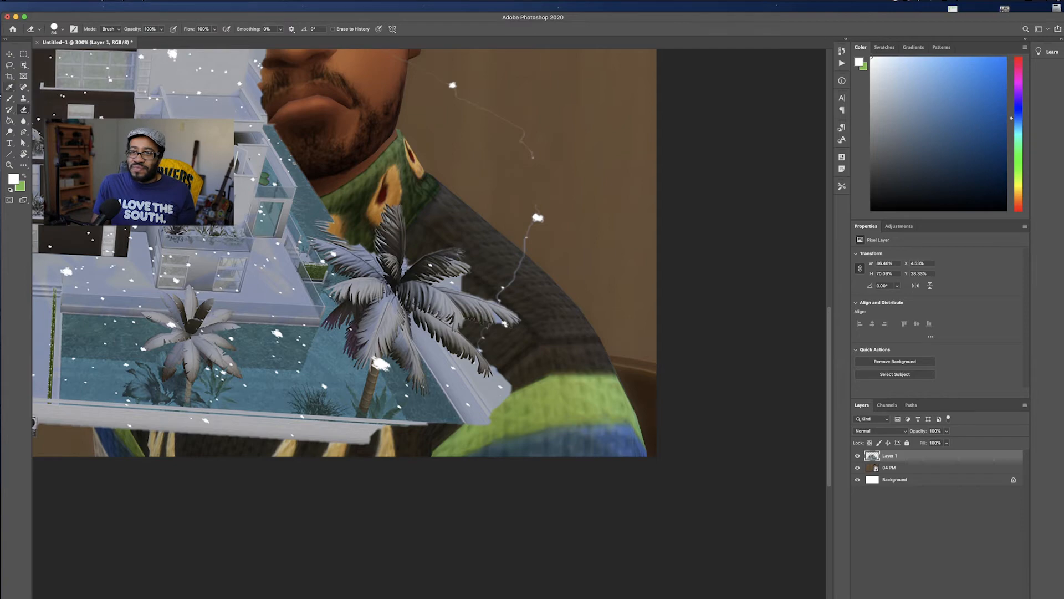
mouse_move(533, 183)
left_mouse_down()
mouse_move(531, 253)
mouse_move(502, 296)
mouse_move(508, 286)
left_mouse_up()
key("super+z")
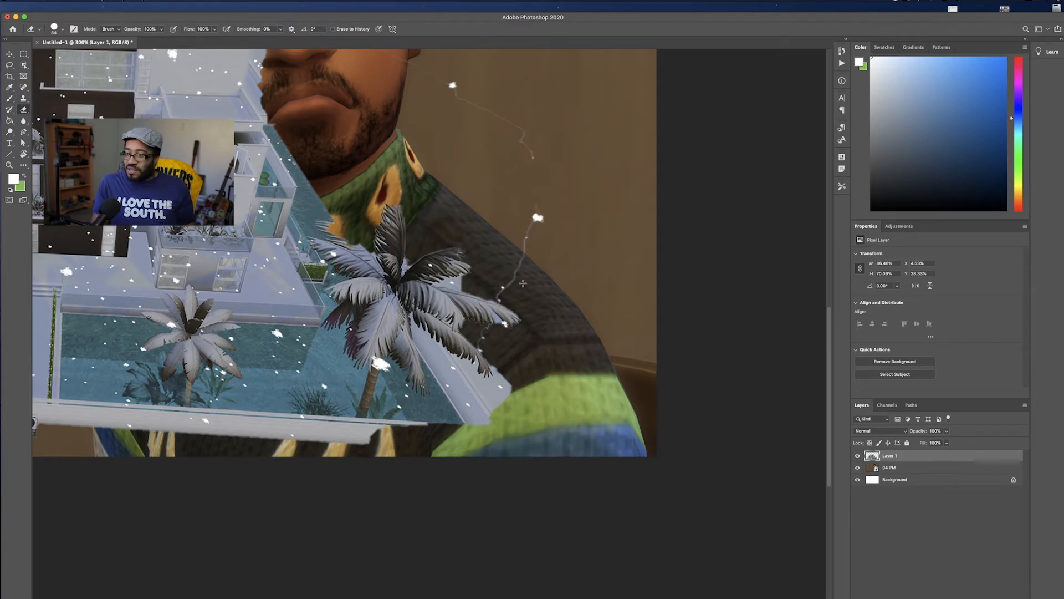
mouse_move(516, 292)
left_mouse_down()
mouse_move(539, 261)
mouse_move(518, 239)
mouse_move(520, 263)
left_mouse_up()
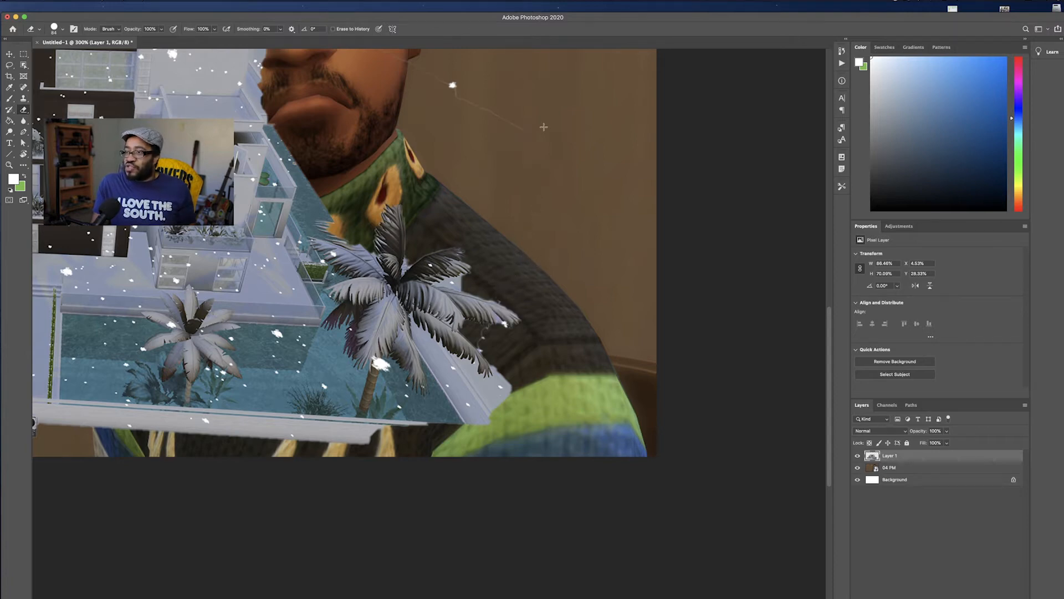
Scale the mansion layer to about 53.75%, tilt it about -7°, and place it to the left of the man's face.
key("super+minus")
key("super+minus")
key("super+minus")
key("super+t")
left_click_drag(348, 325, 306, 338)
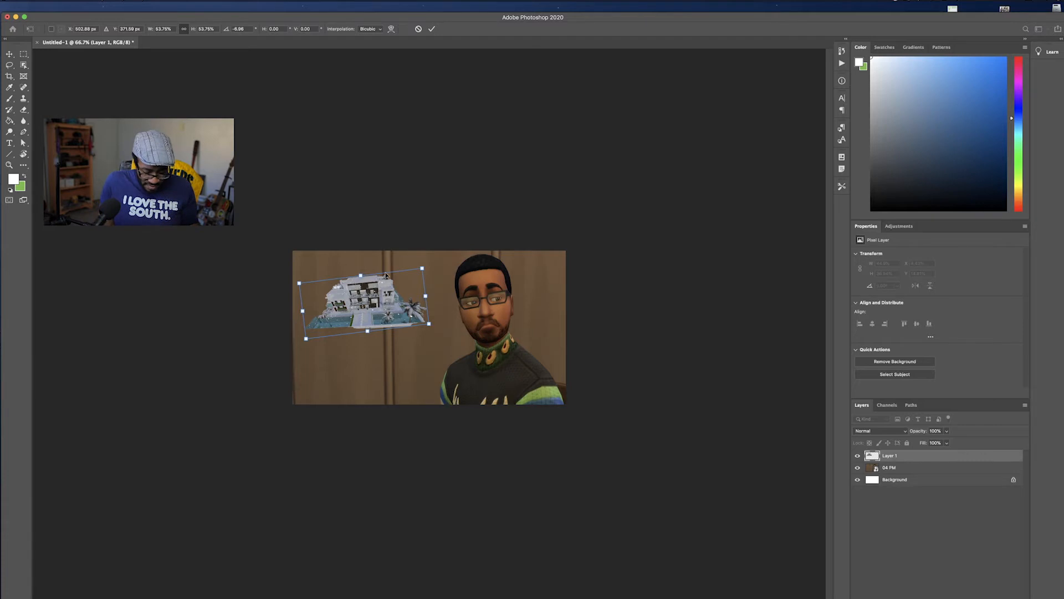
key("super+plus")
key("super+plus")
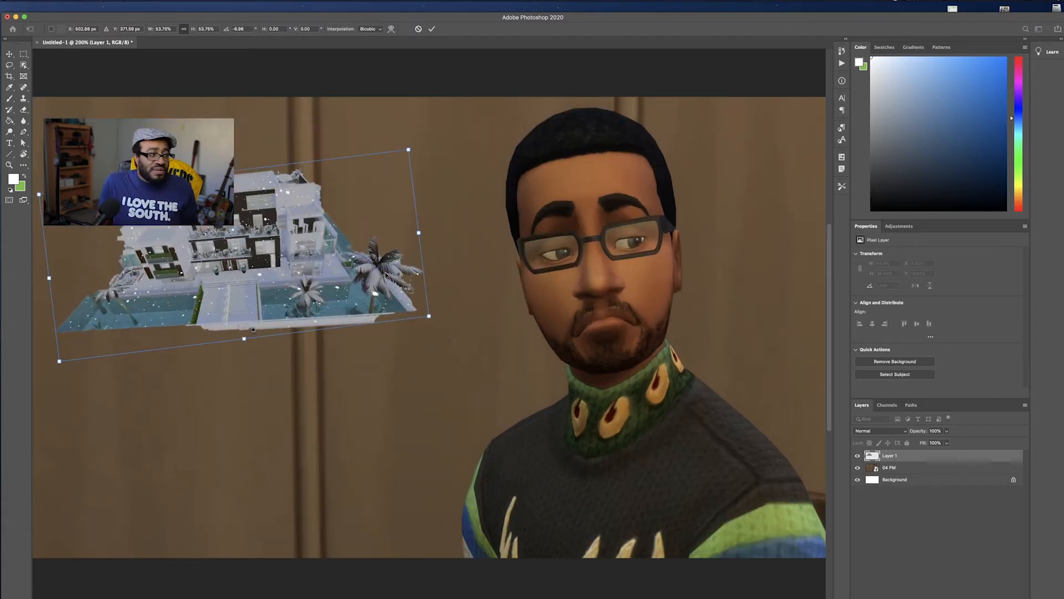
Reduce the mansion's tilt to about -1.2°, position it level with the man's face, and commit the transform.
left_click_drag(328, 231, 381, 352)
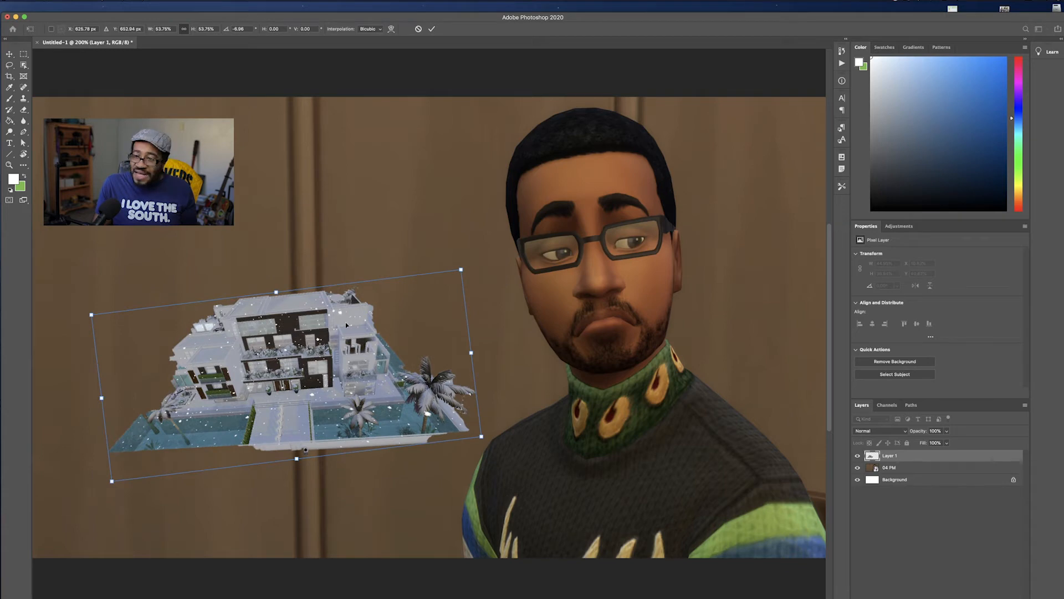
left_click_drag(437, 238, 475, 238)
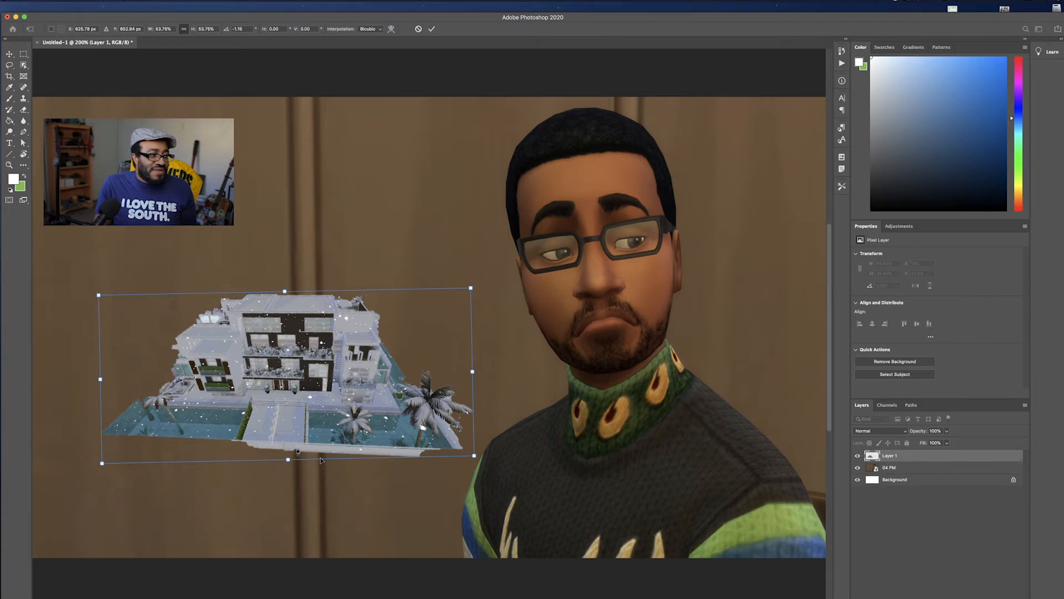
left_click_drag(282, 364, 298, 232)
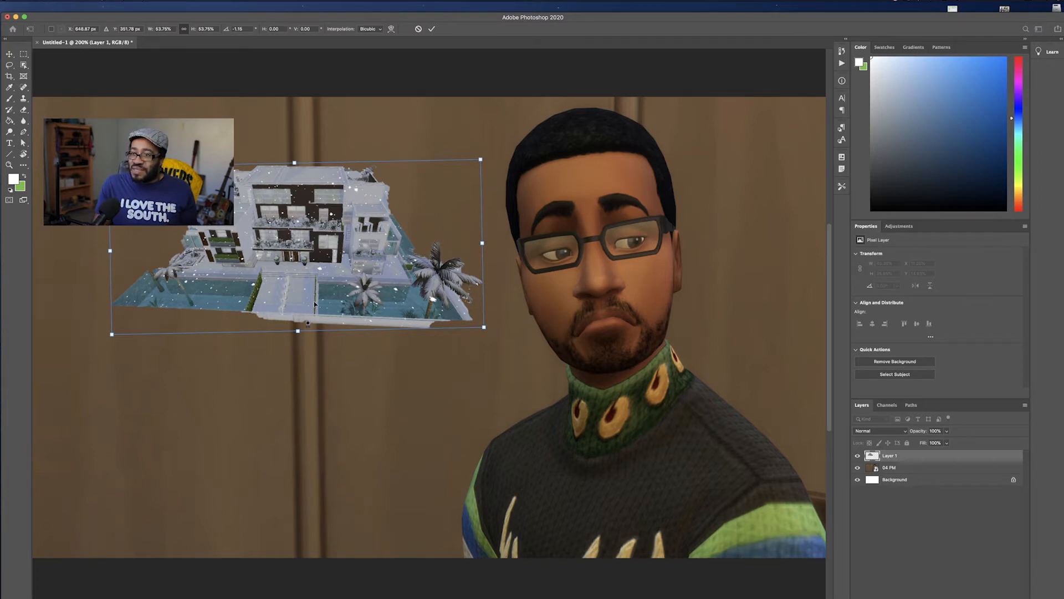
left_click(431, 28)
Add a text layer below the mansion reading "RICHES TO RAGES", followed by a line break.
key("e")
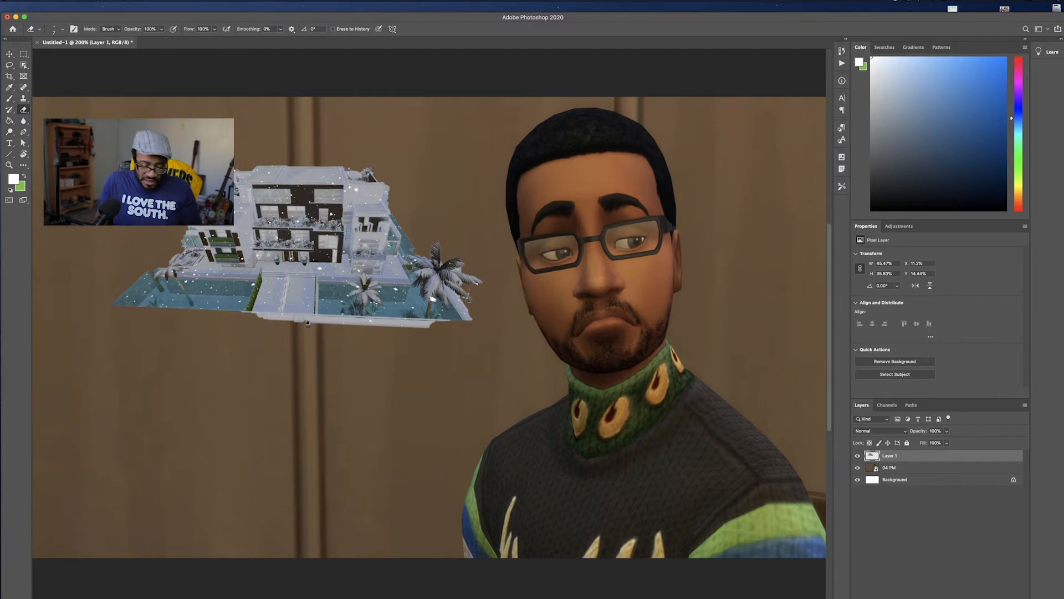
key("super+minus")
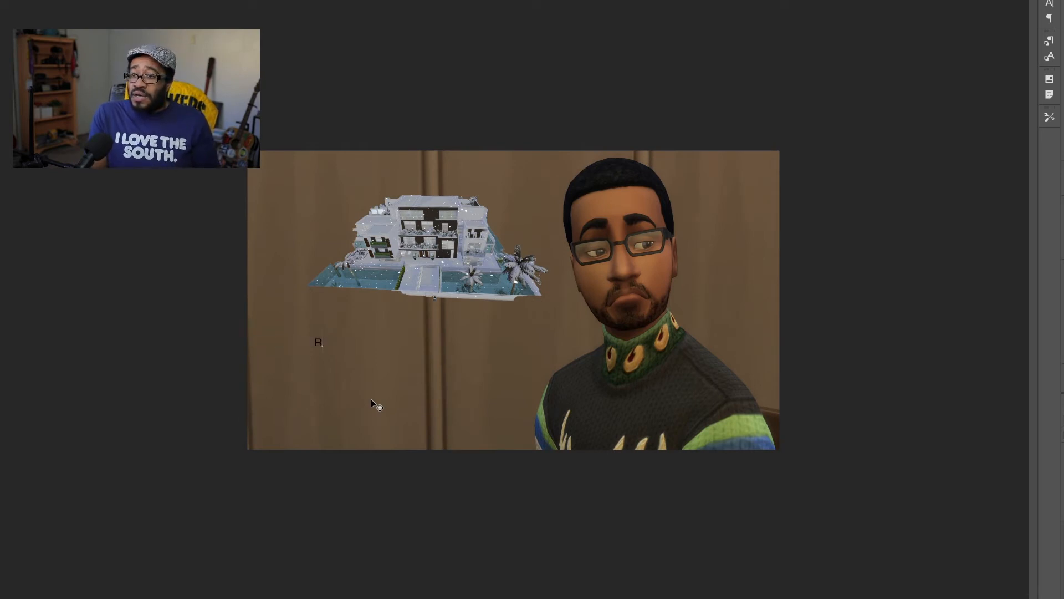
type("ICHES TO ")
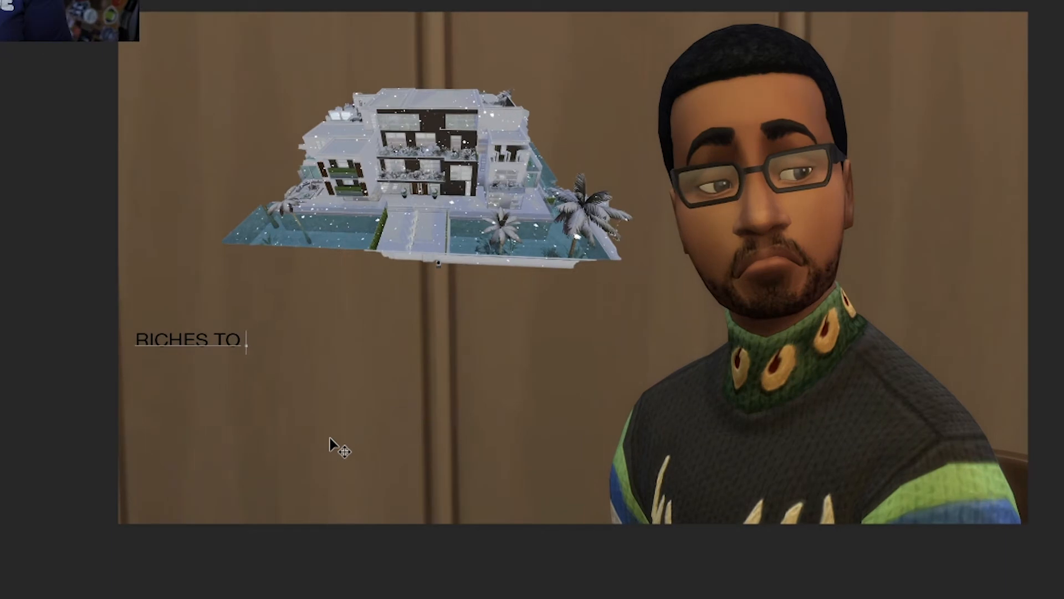
type("RAGES")
key("Return")
type("LEGACY EDITION")
key("BackSpace")
key("BackSpace")
key("BackSpace")
key("BackSpace")
key("BackSpace")
key("BackSpace")
key("BackSpace")
key("BackSpace")
key("BackSpace")
key("BackSpace")
key("BackSpace")
key("BackSpace")
key("BackSpace")
key("BackSpace")
key("BackSpace")
Add "PART 1" as the second line of the title and move the text block directly beneath the mansion.
type("PART 1")
key("super+a")
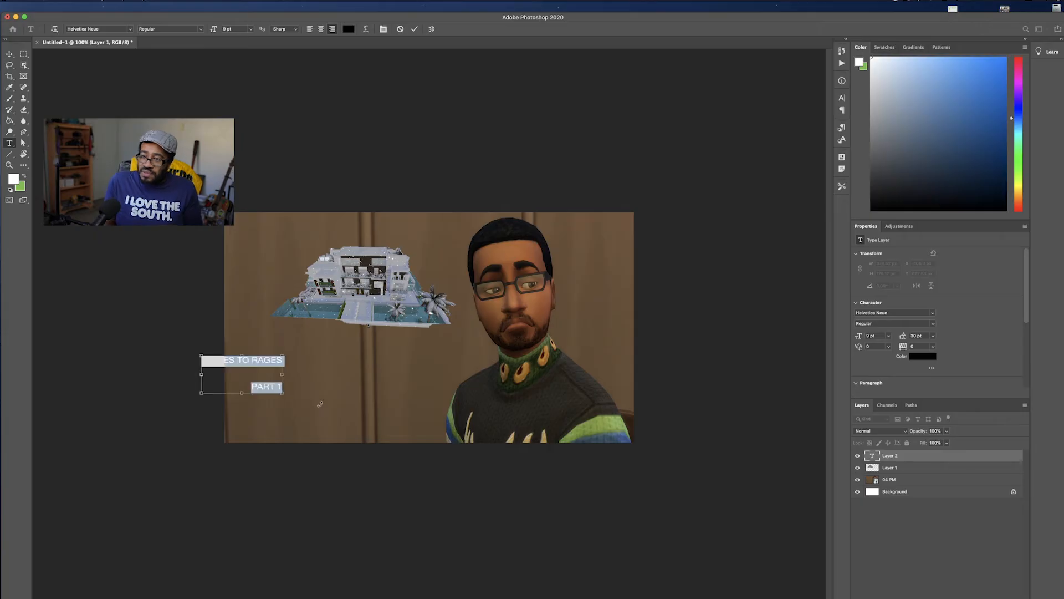
left_click(12, 55)
left_click_drag(261, 362, 336, 351)
Set the colour of the whole title text to white (ffffff).
key("t")
left_click(336, 370)
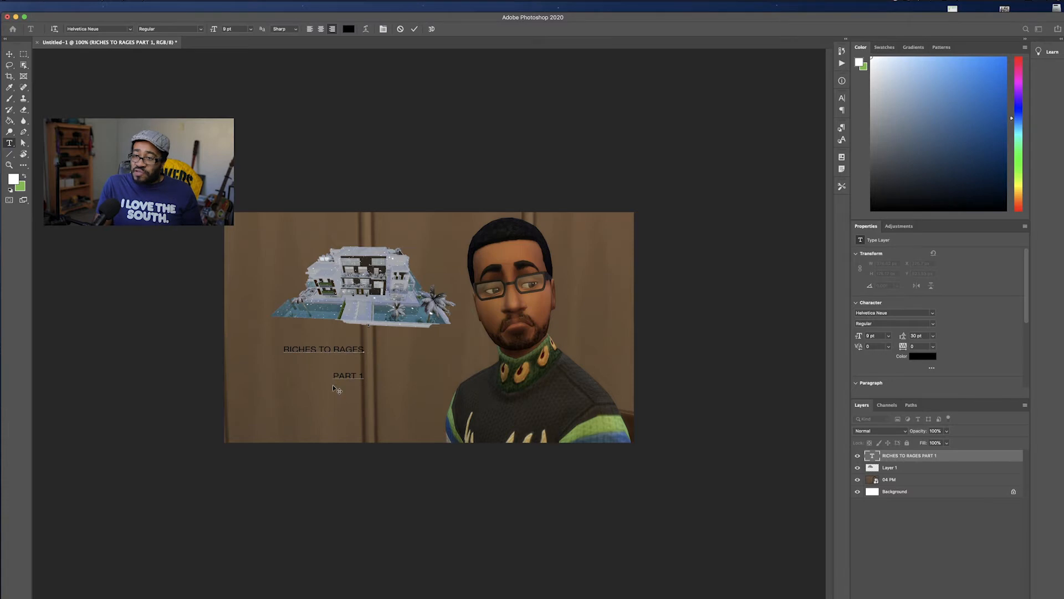
key("BackSpace")
key("Return")
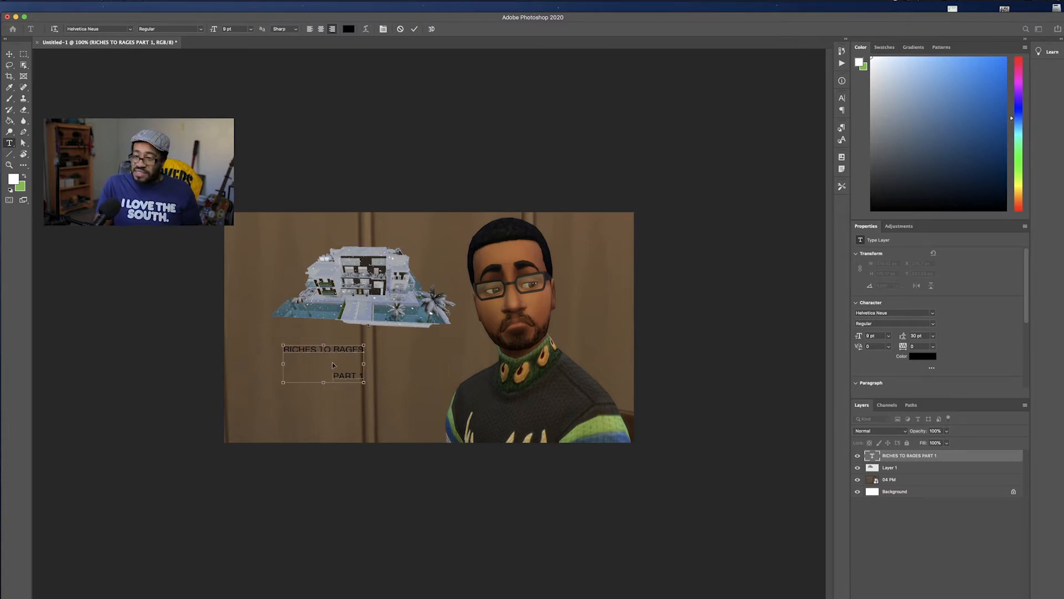
key("super+a")
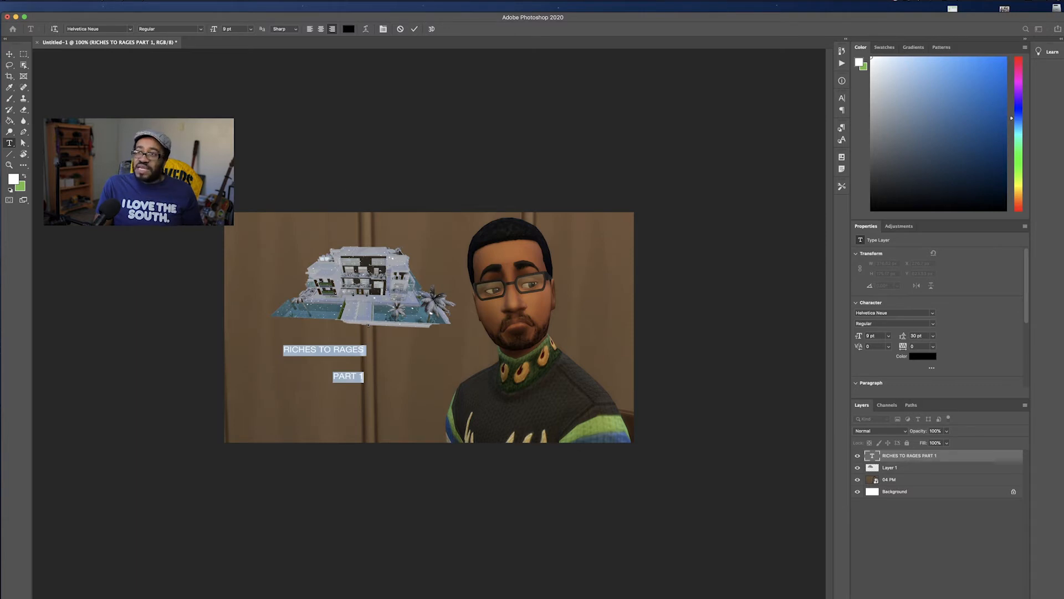
left_click(349, 29)
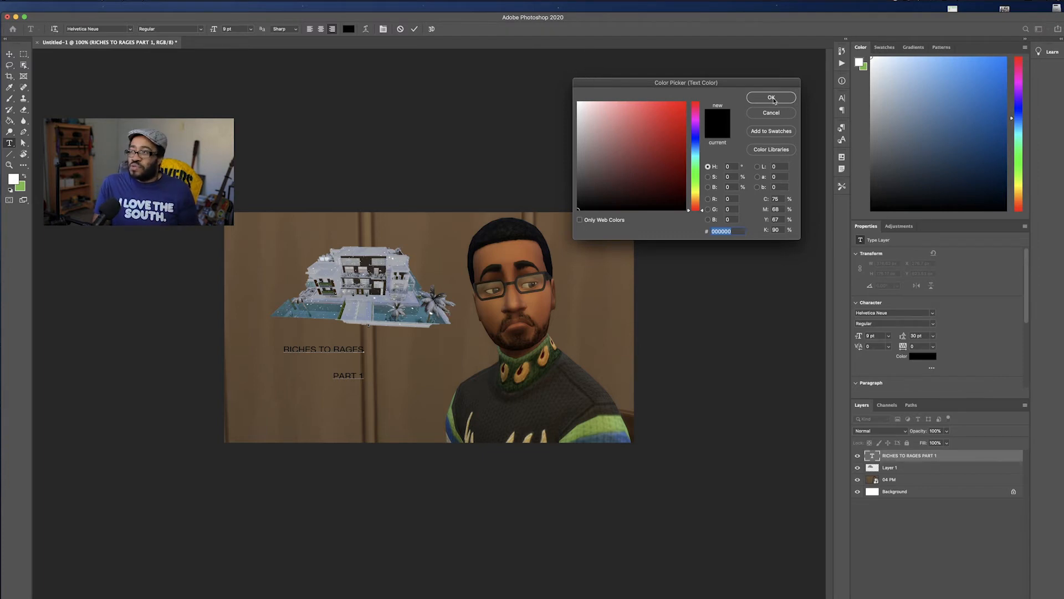
type("ffffff")
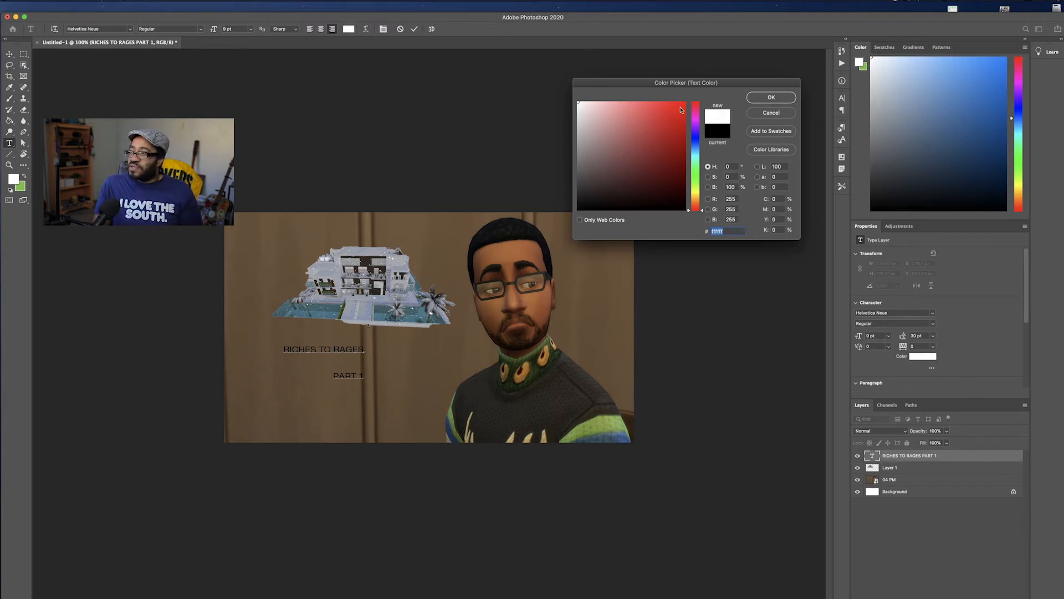
left_click(768, 97)
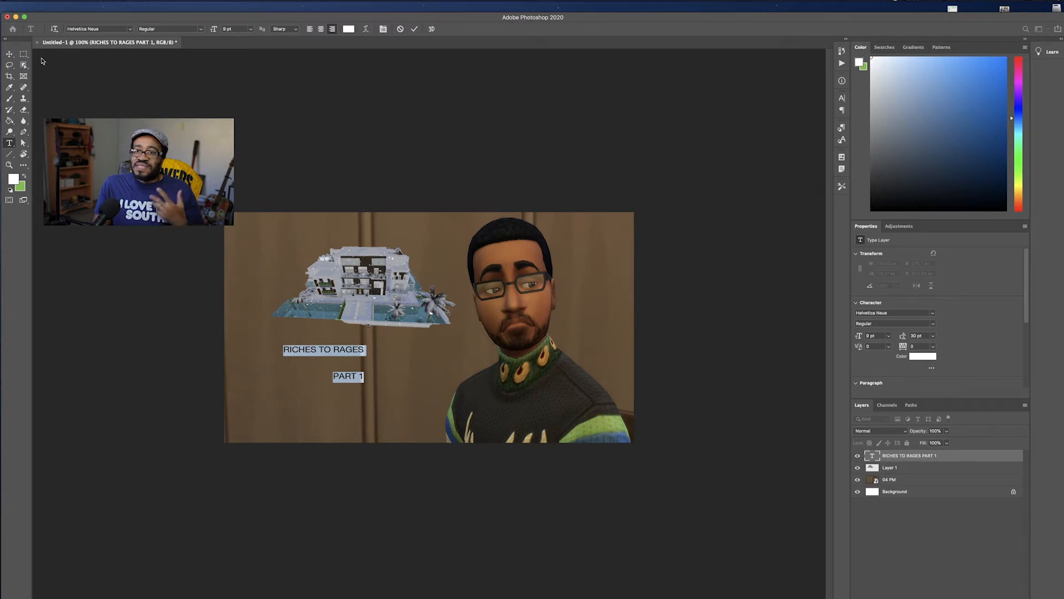
Centre-align both title lines and set their font size to 20 pt.
left_click(321, 29)
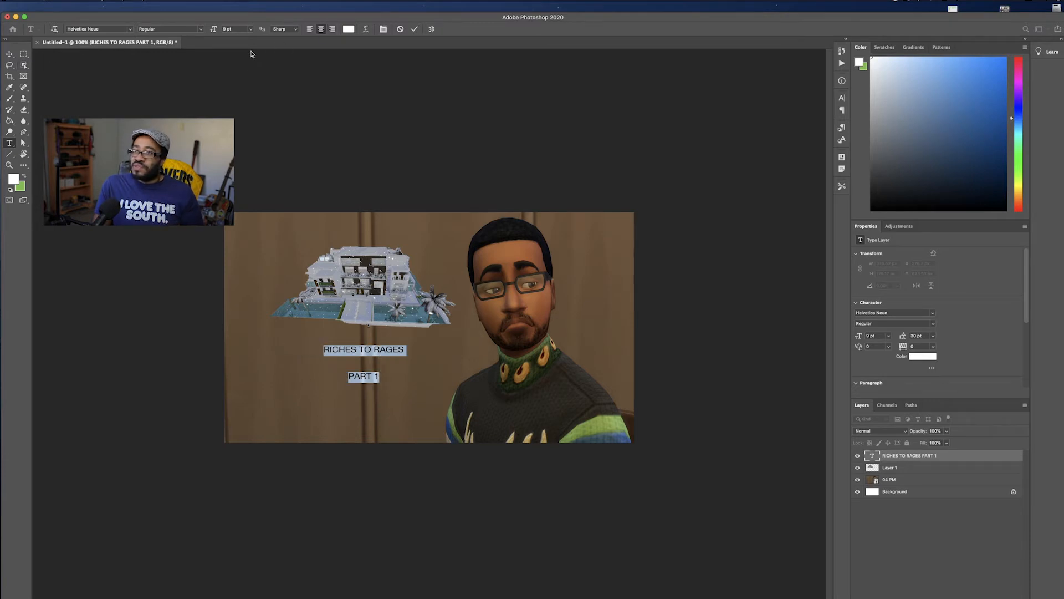
left_click(233, 28)
type("18")
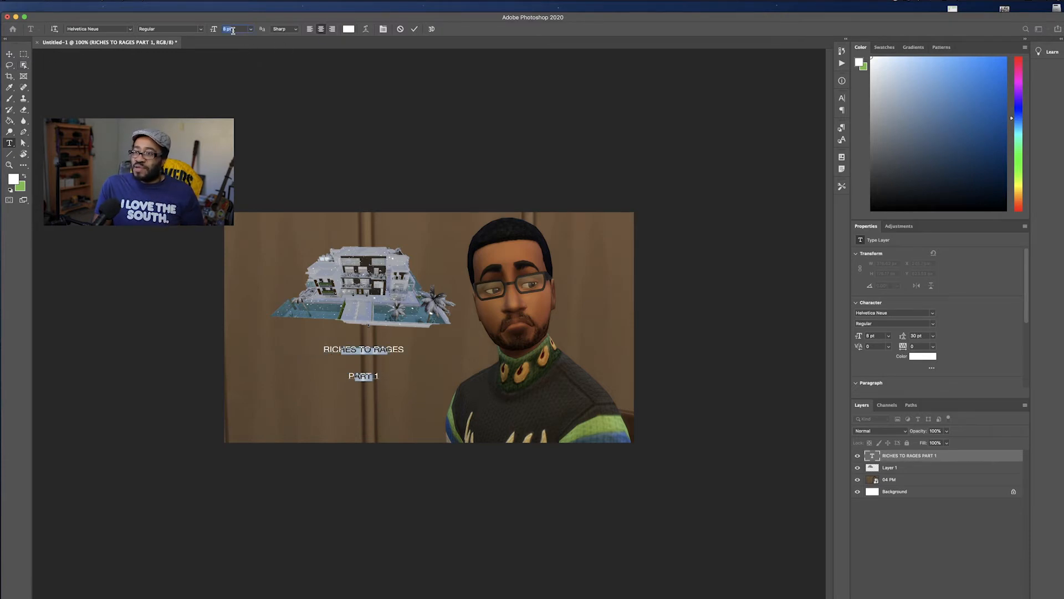
key("Return")
key("Up")
key("Up")
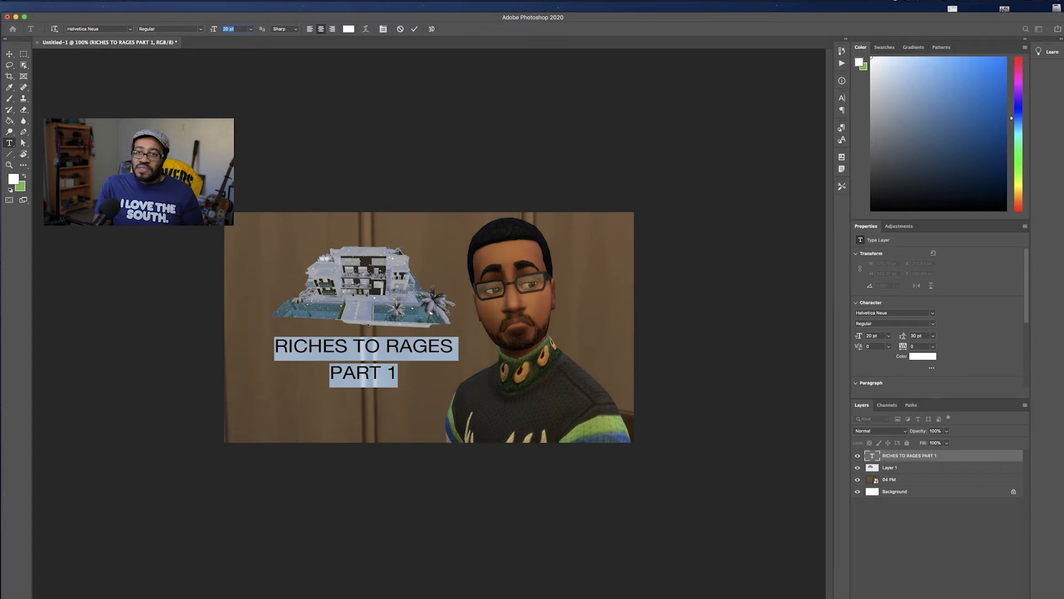
left_click(400, 356)
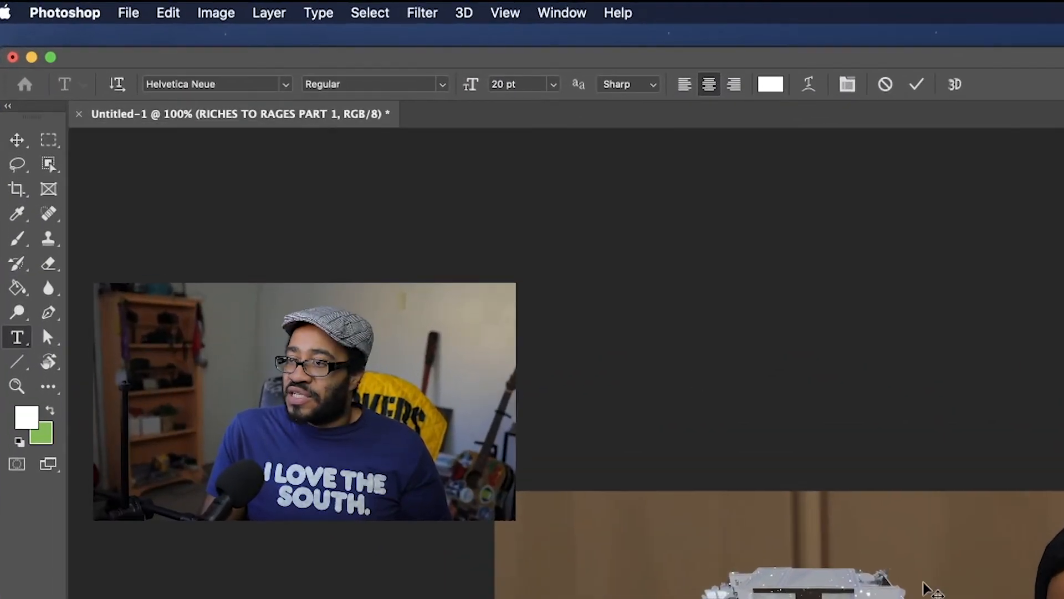
left_click_drag(606, 598, 1032, 598)
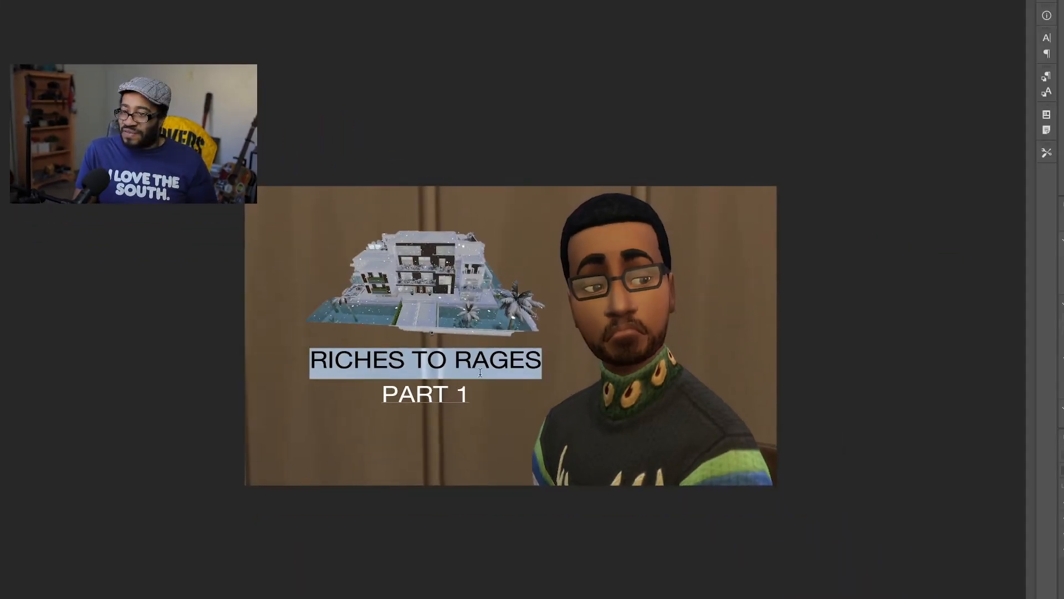
left_click(450, 401)
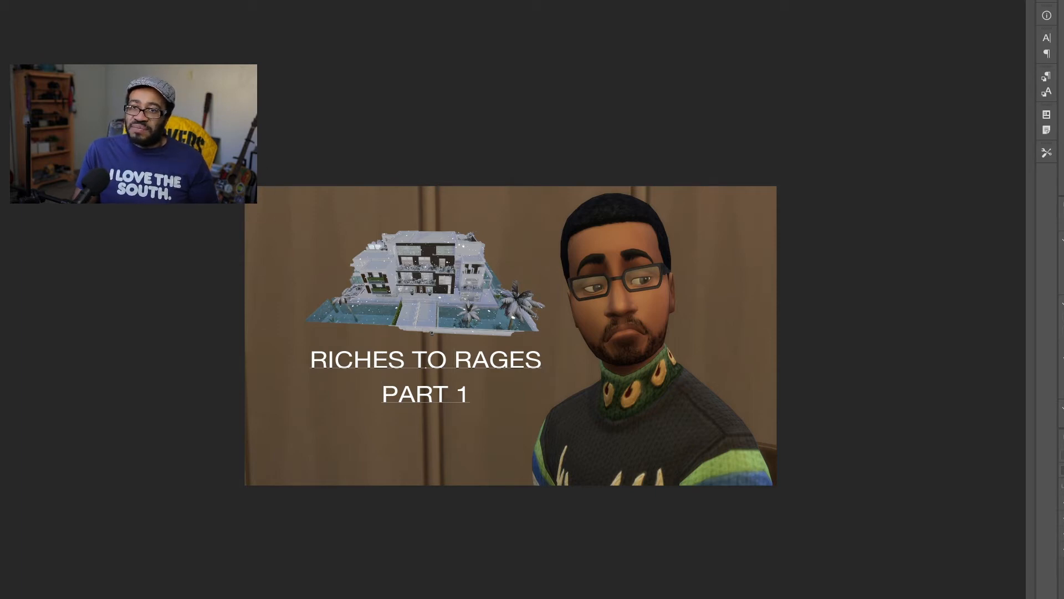
Draw a white rectangle covering the "RICHES TO RAGES" line, about 45% of the canvas width and 10% of its height, layered beneath the text.
left_click_drag(454, 365, 71, 25)
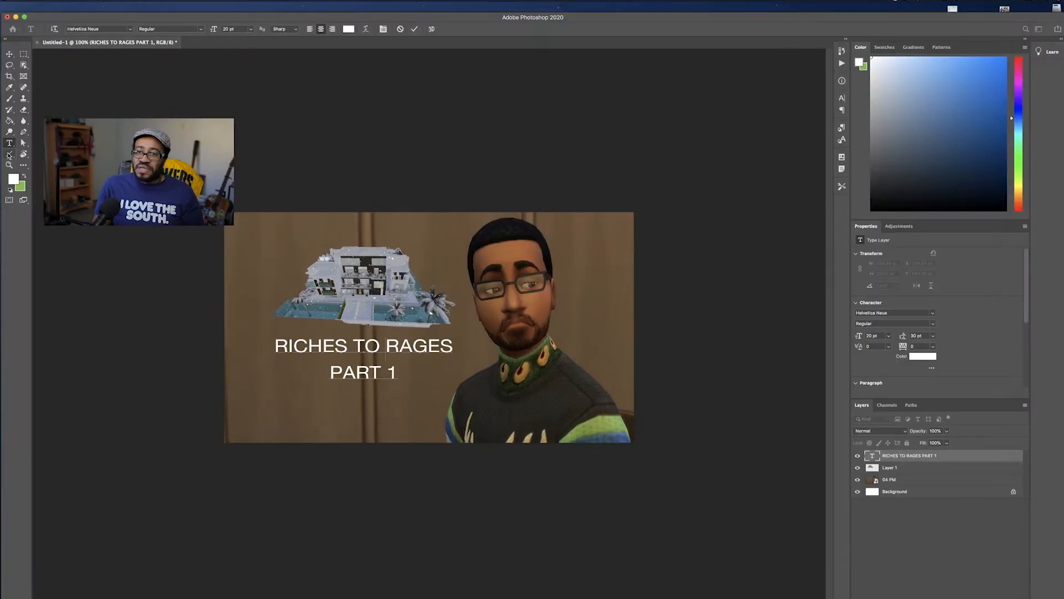
left_click(9, 154)
left_click(37, 153)
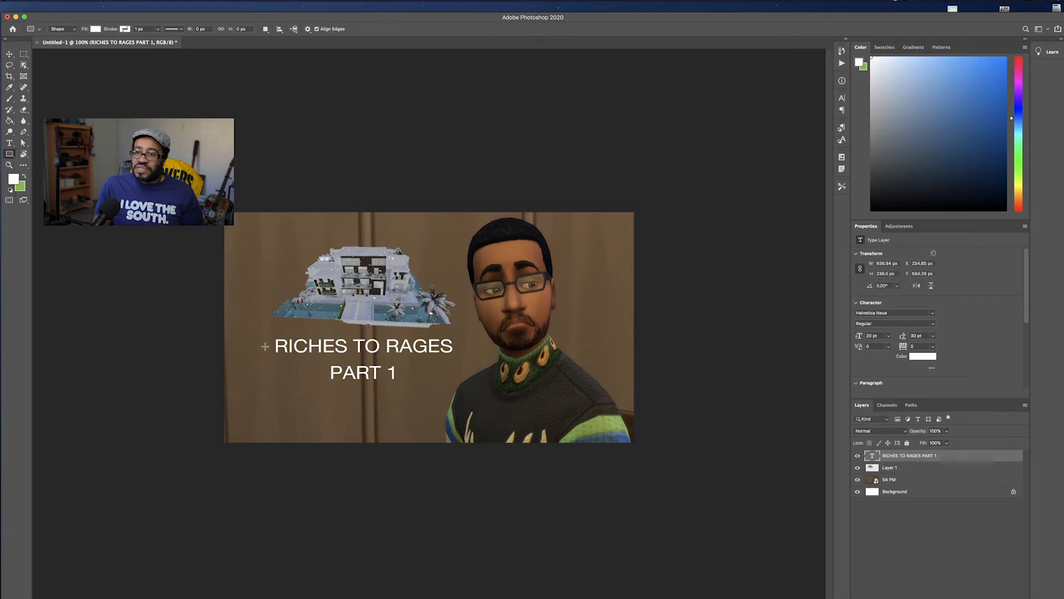
left_click_drag(310, 333, 355, 357)
key("super+t")
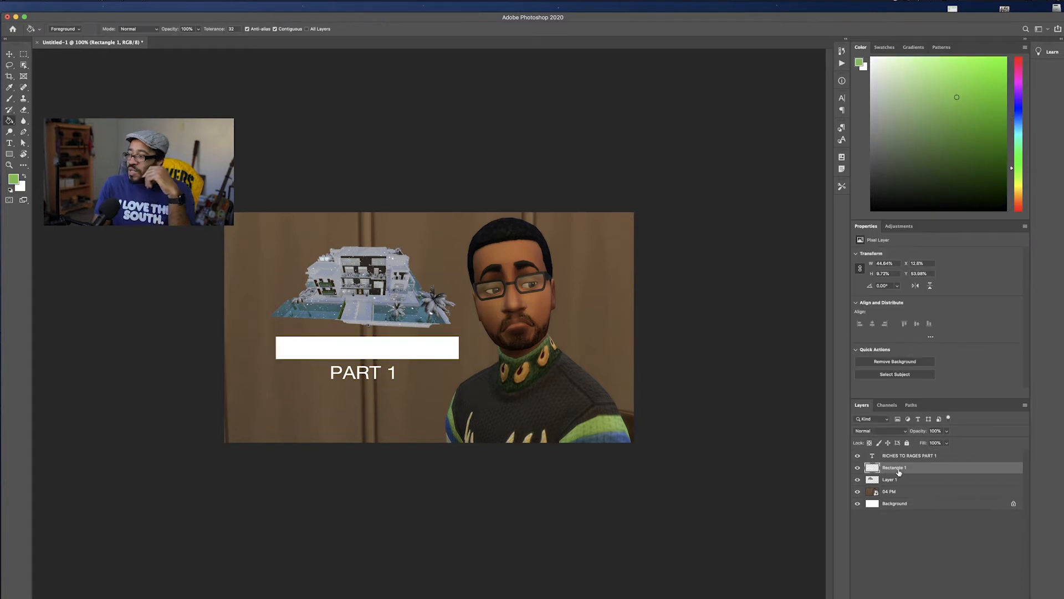
Hide the mansion layer and fill the rectangle behind "RICHES TO RAGES" with the green foreground colour.
left_click(899, 514)
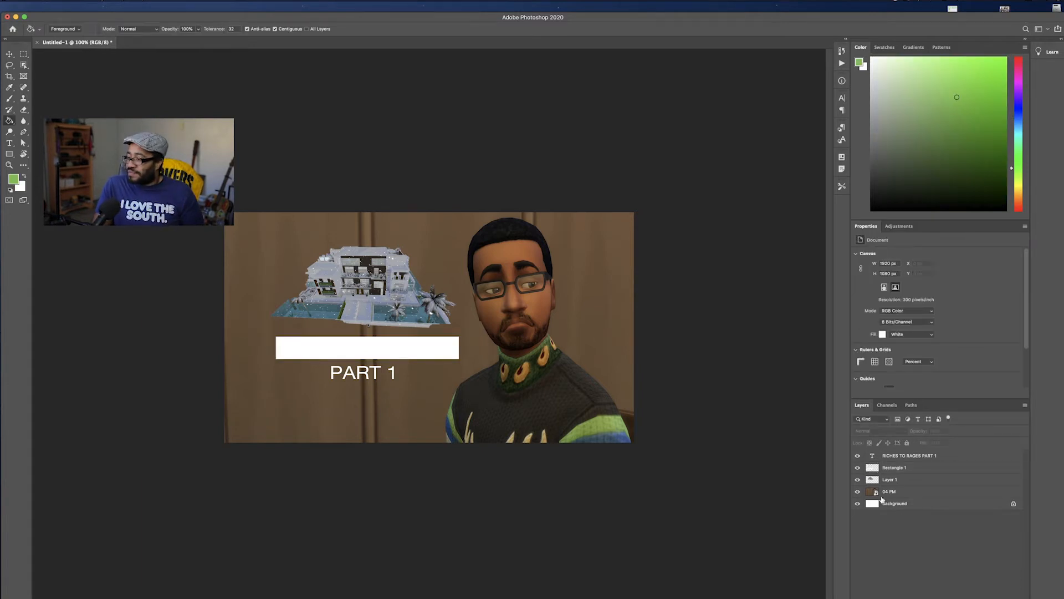
left_click(857, 479)
left_click(350, 353)
key("Return")
left_click(893, 467)
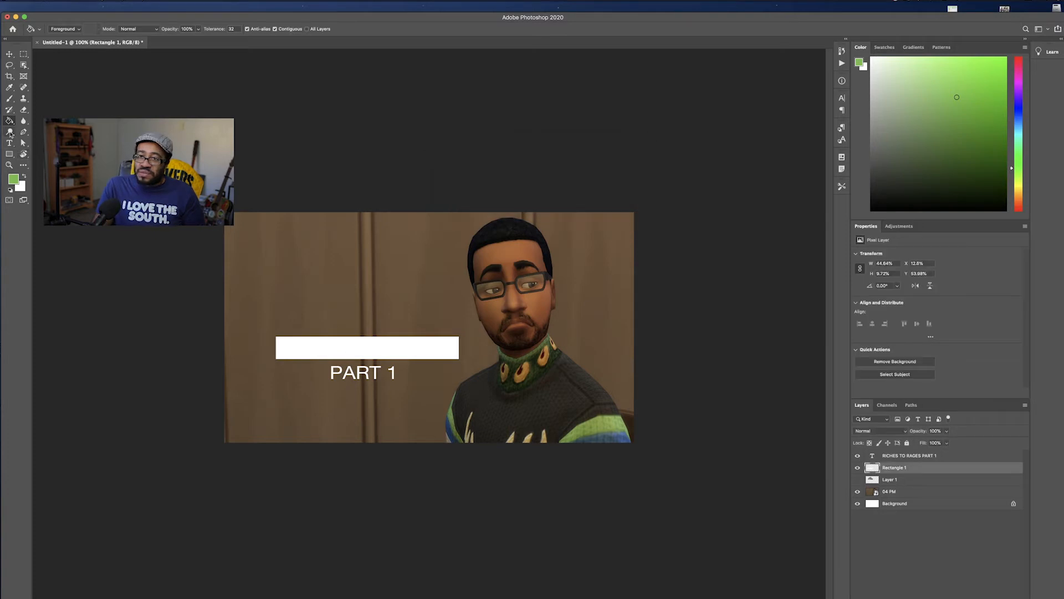
left_click(352, 348)
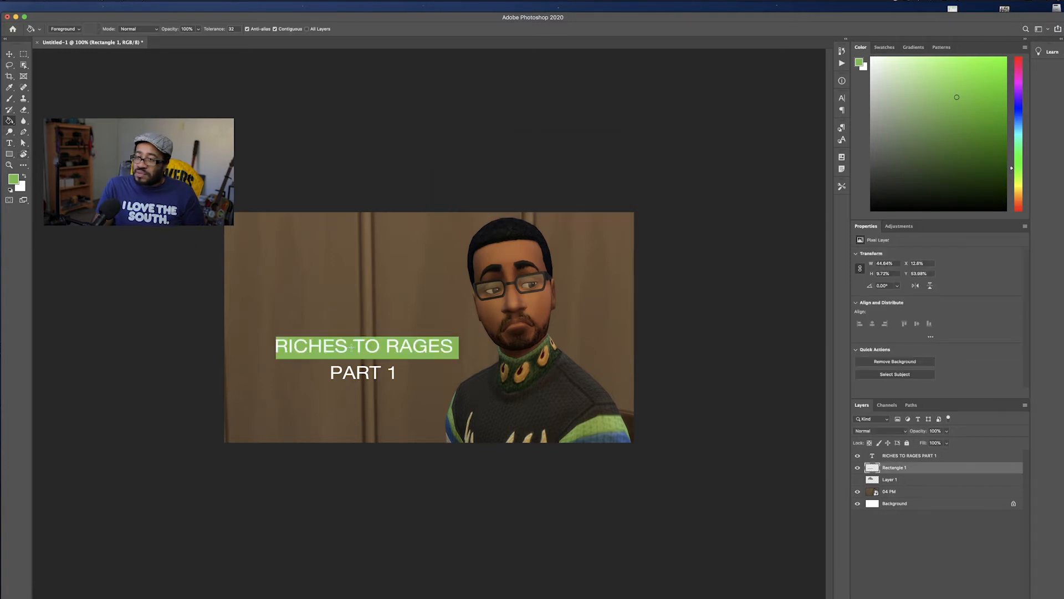
Place a second rectangle about 440 x 115 px behind "PART 1" and fill it with the same green.
key("super+t")
left_click_drag(458, 359, 365, 360)
left_click_drag(294, 373, 354, 380)
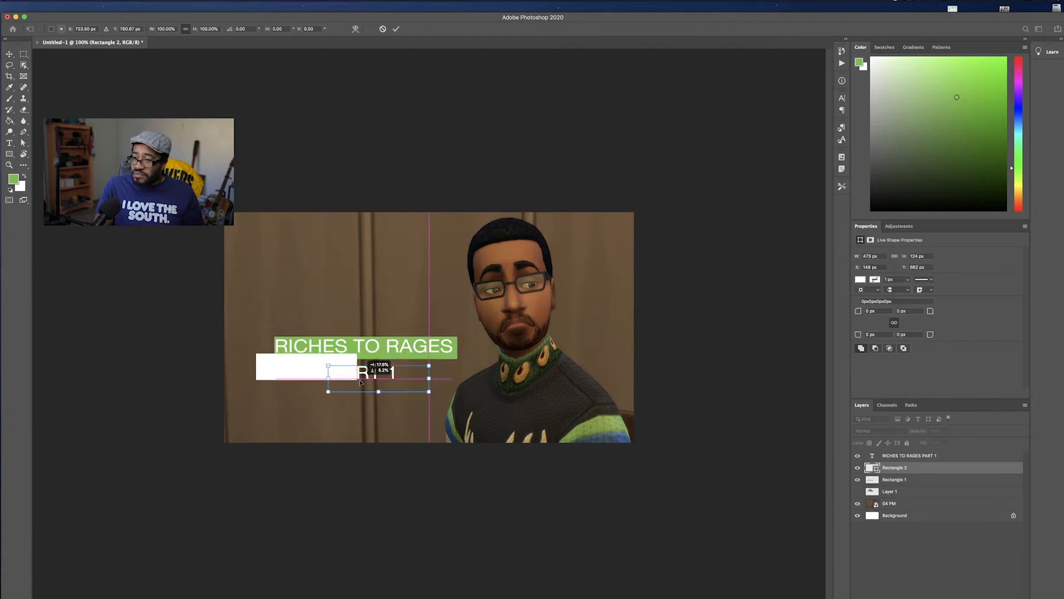
key("super+z")
key("Return")
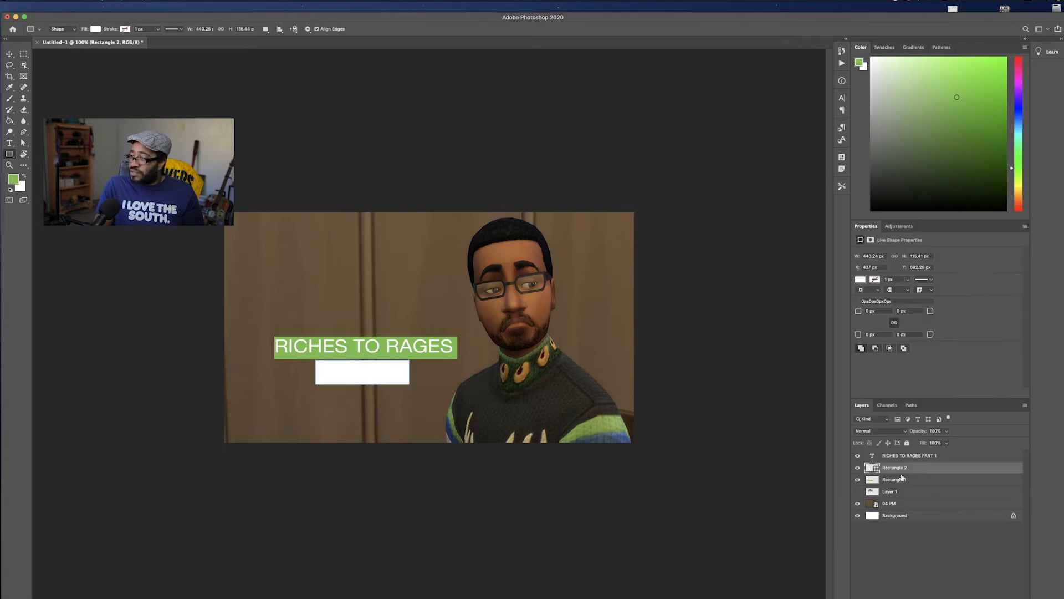
key("g")
left_click(386, 379)
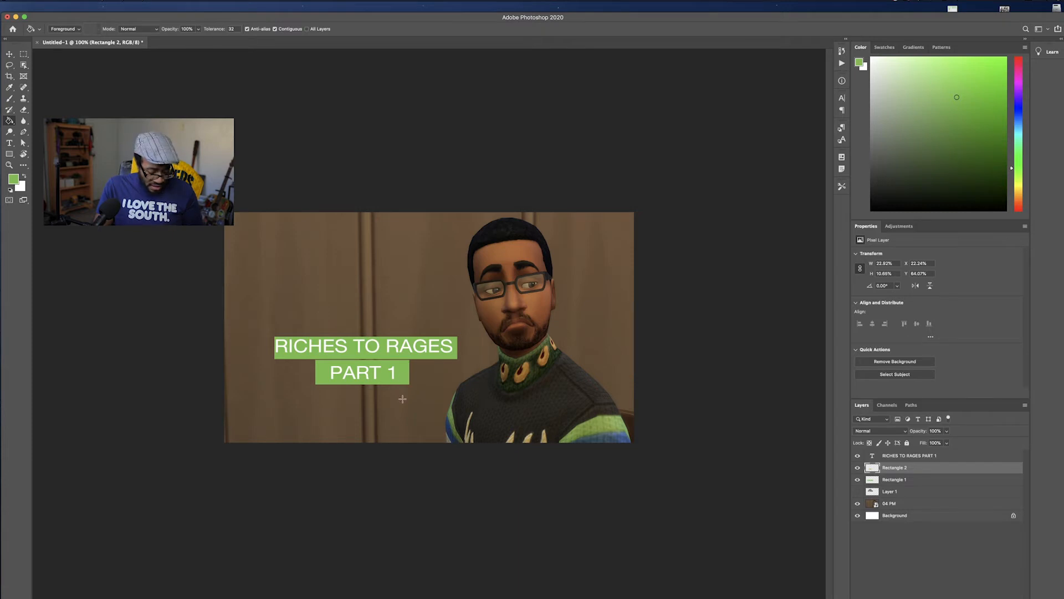
Narrow the second green rectangle from both sides so that it fits the width of the "PART 1" text.
key("super+t")
left_click_drag(411, 373, 398, 371)
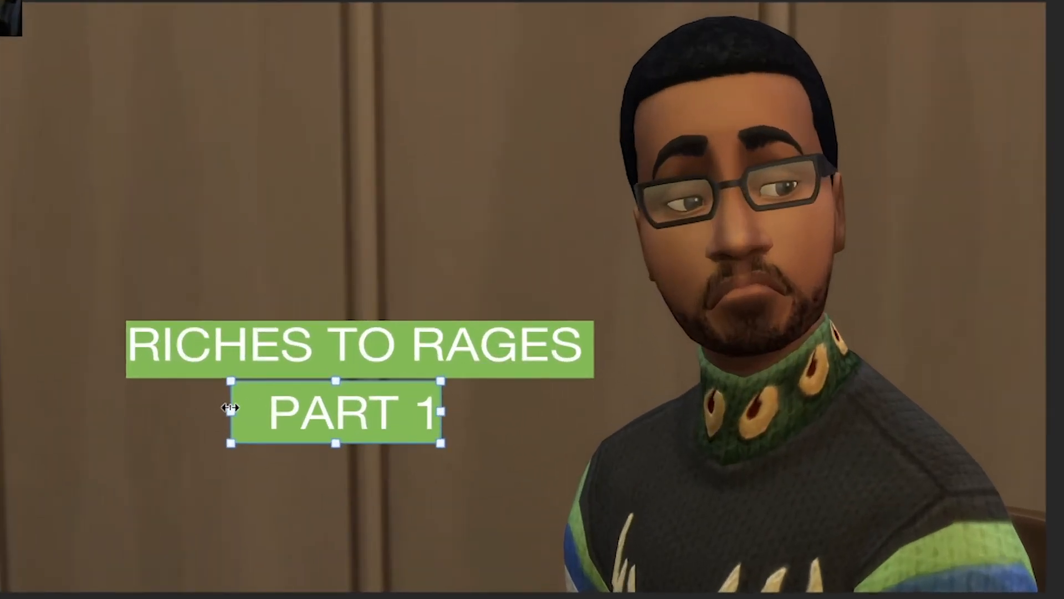
left_click_drag(230, 407, 262, 407)
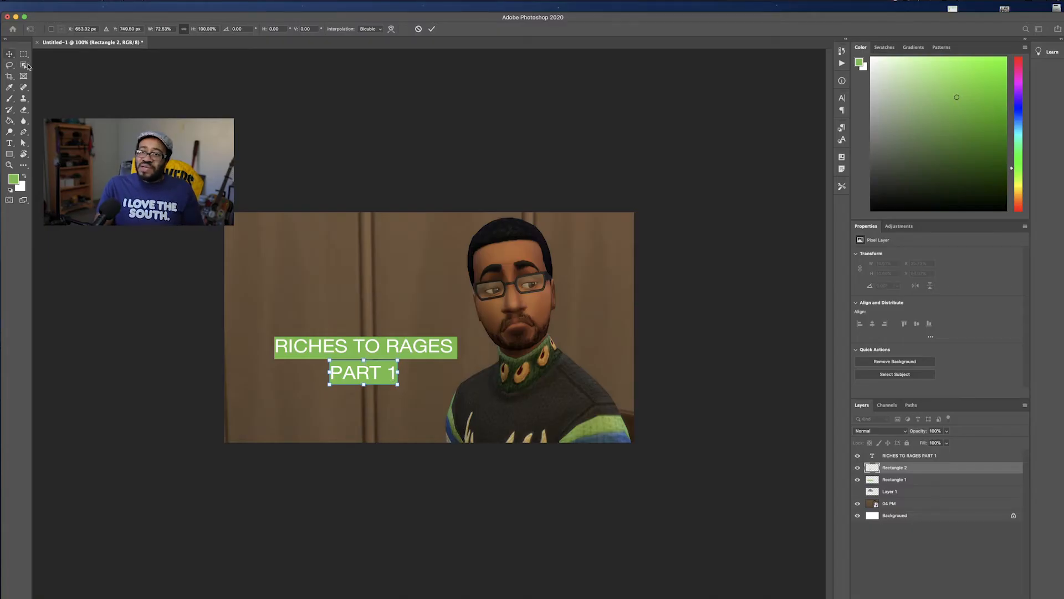
left_click(10, 54)
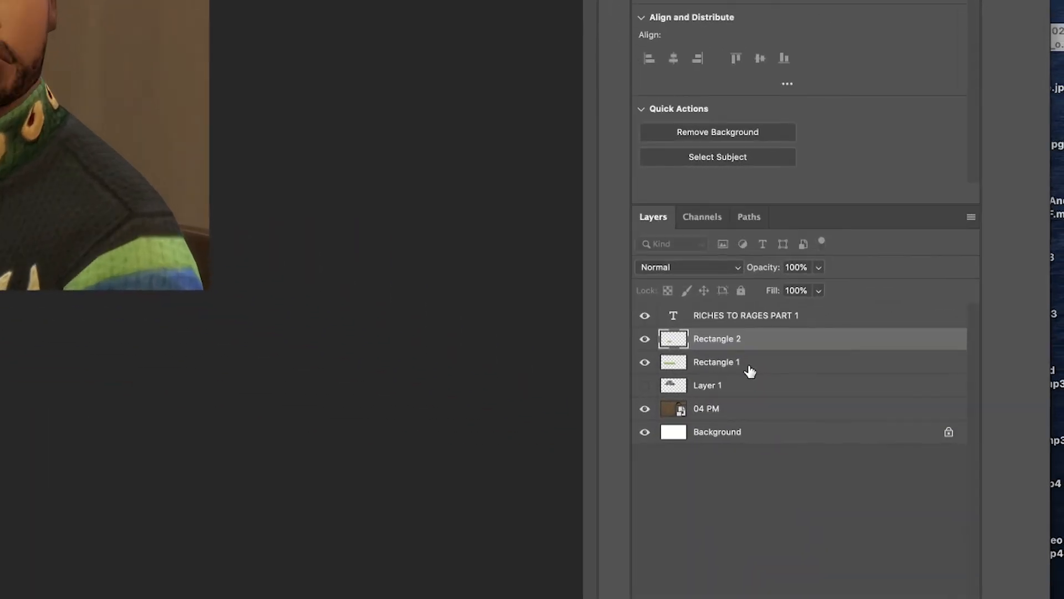
Enlarge the title text and both green rectangles together to about 125% and position them beside the character.
left_click(910, 482, "shift")
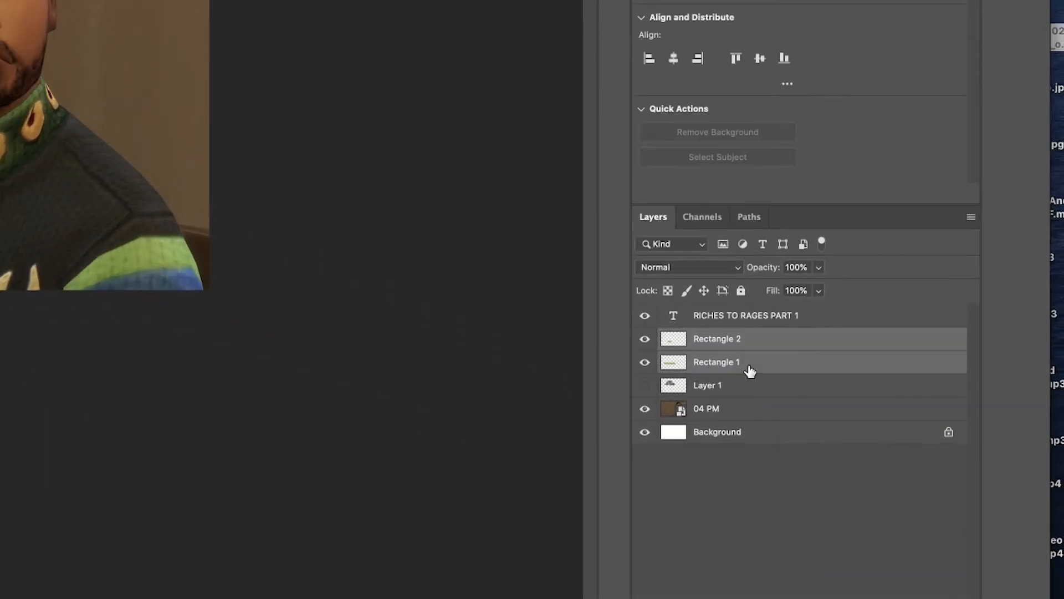
left_click(744, 323, "shift")
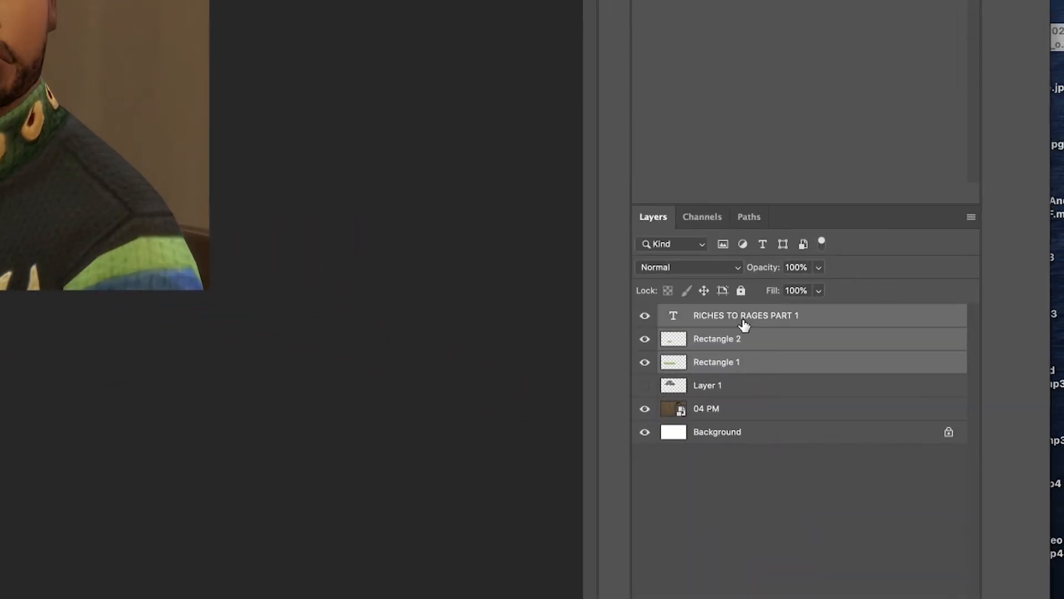
key("ctrl+t")
left_click_drag(456, 346, 508, 236)
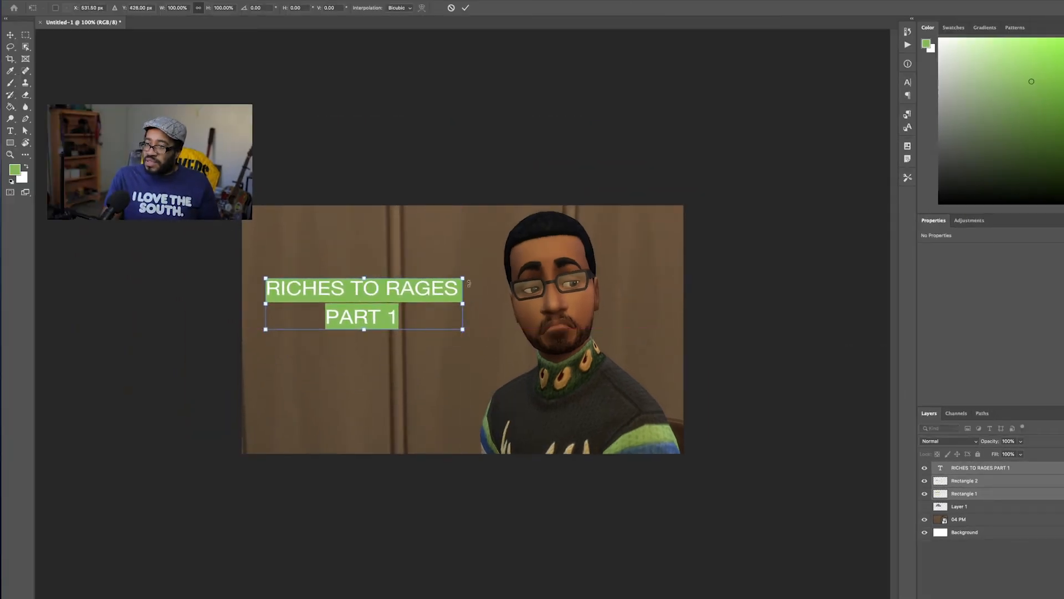
left_click_drag(433, 280, 410, 341)
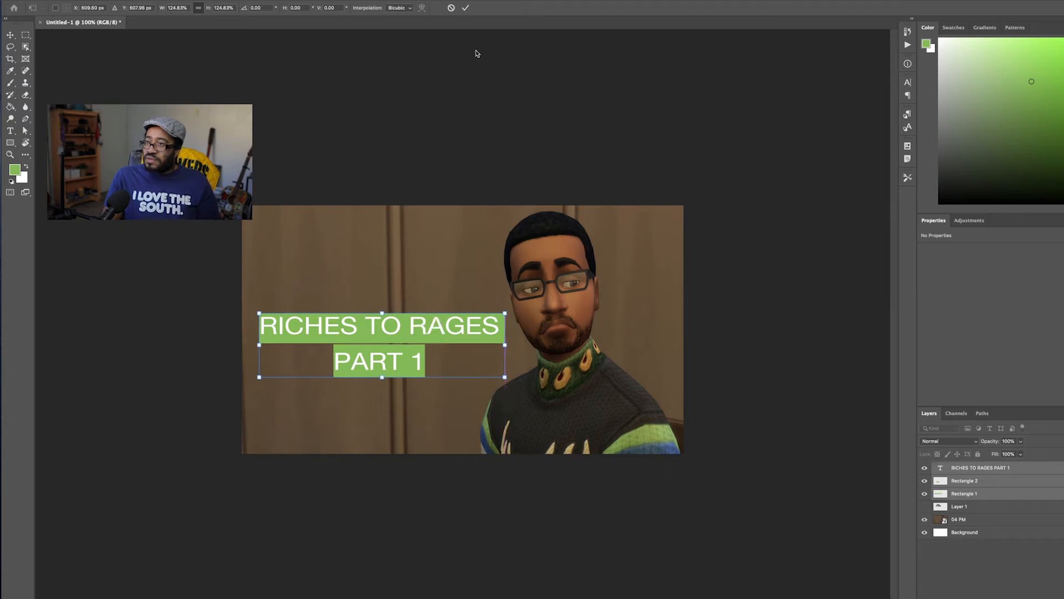
left_click(465, 8)
left_click(804, 381)
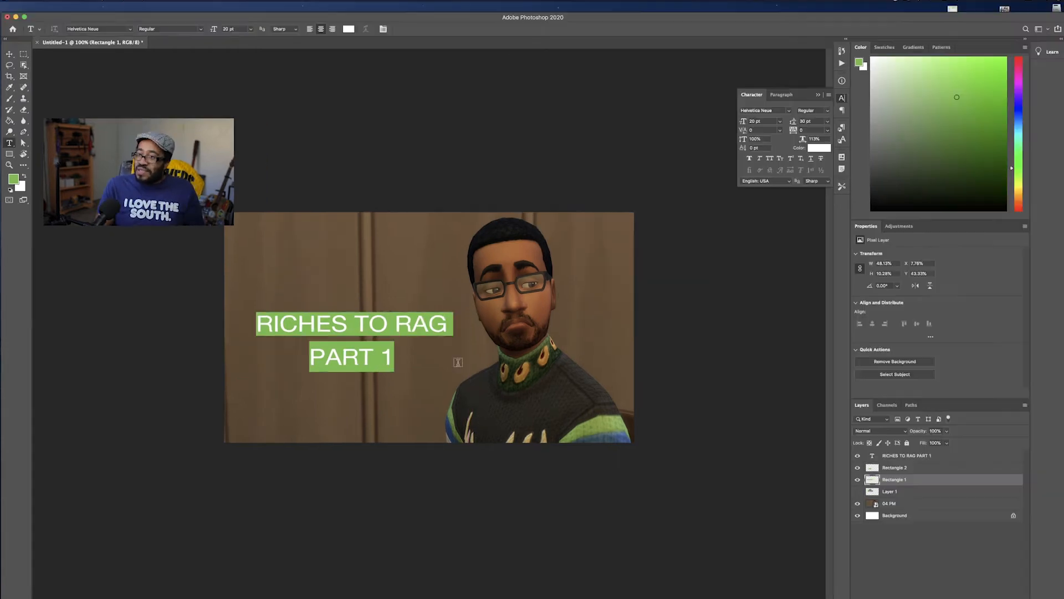
Resize the green rectangle behind "PART 1" to about 103% width and 83% height so it frames the text evenly.
left_click(917, 469)
key("super+t")
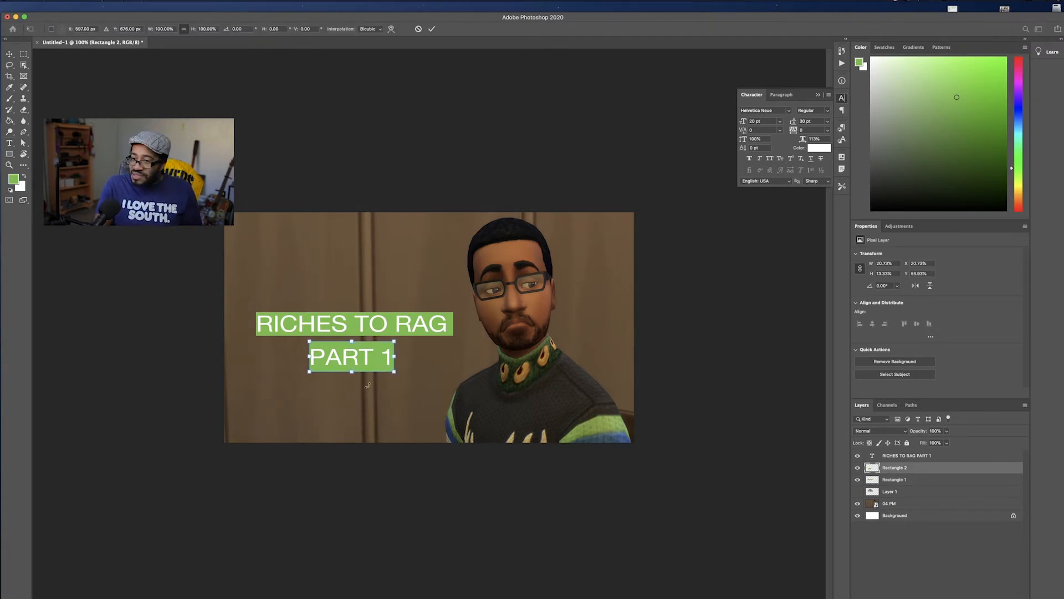
left_click_drag(351, 340, 351, 369)
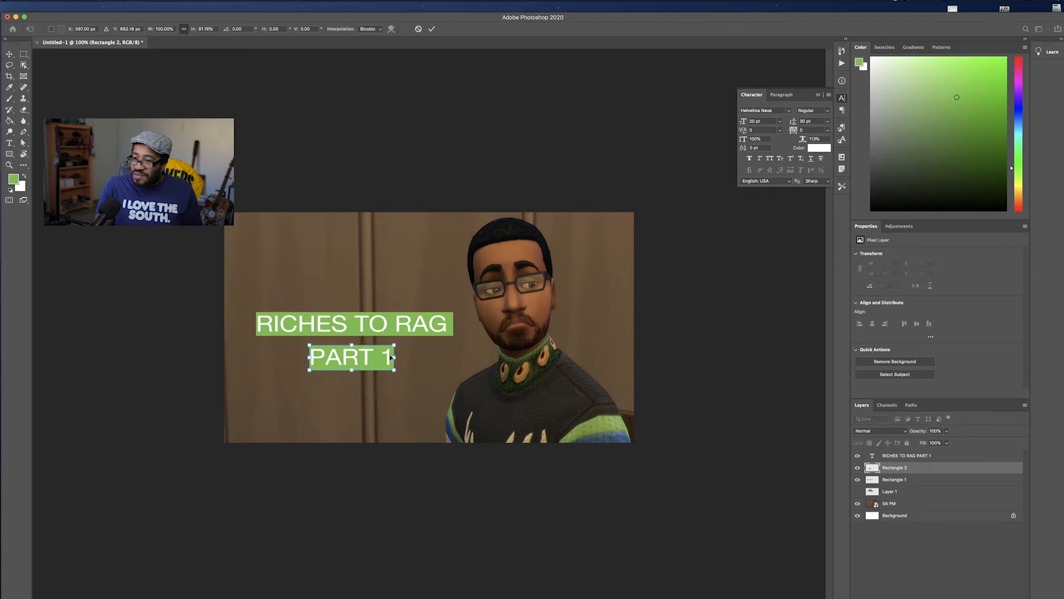
left_click_drag(310, 357, 306, 357)
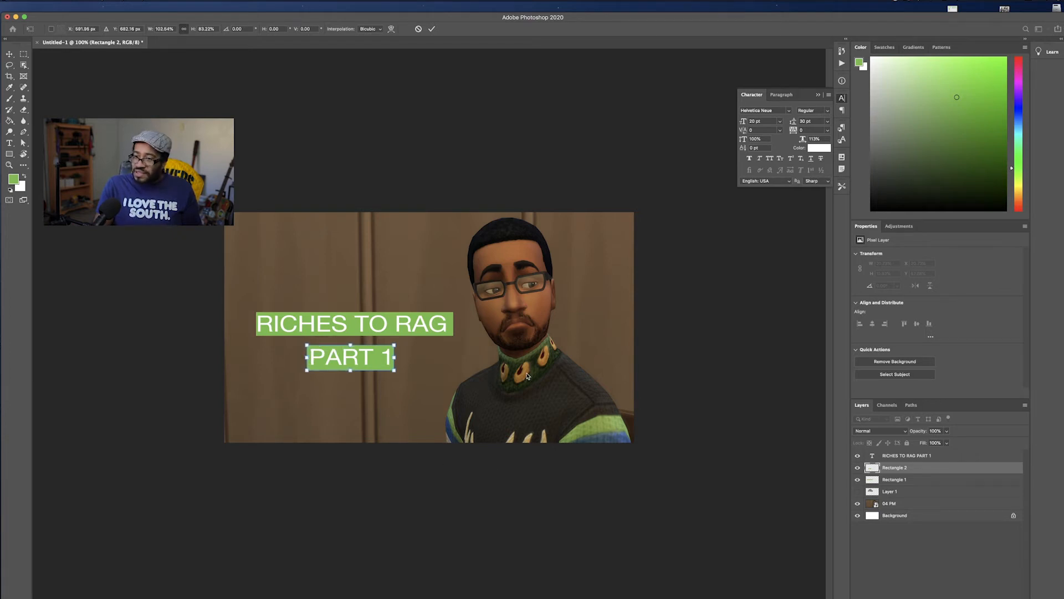
left_click(431, 28)
Select the Sims character on the 04 PM layer with the Object Selection tool and copy it to a new layer.
left_click(447, 225, "super")
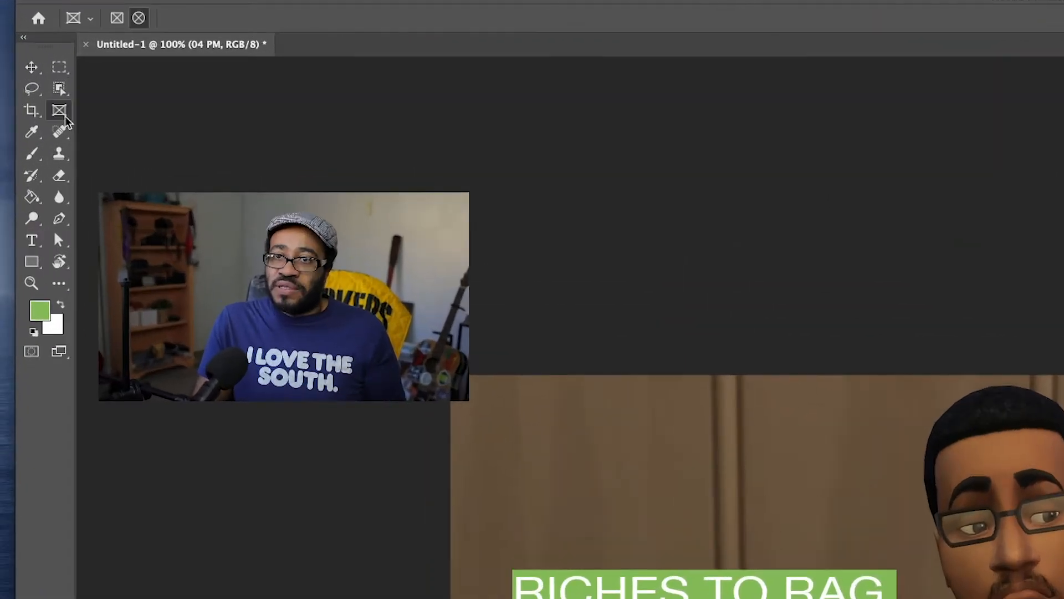
left_click(23, 65)
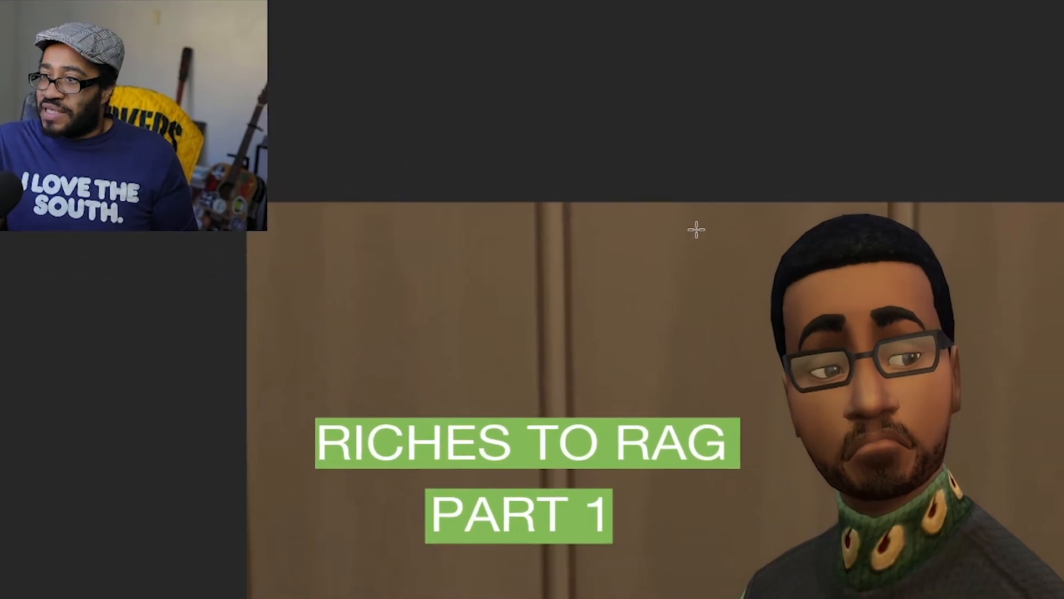
left_click_drag(696, 229, 1063, 598)
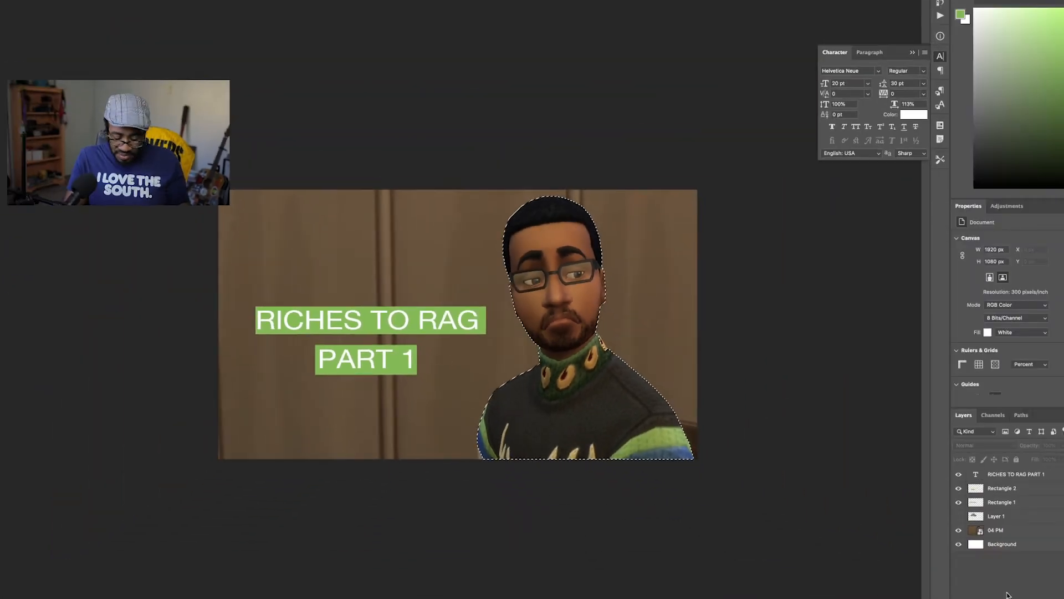
key("ctrl+j")
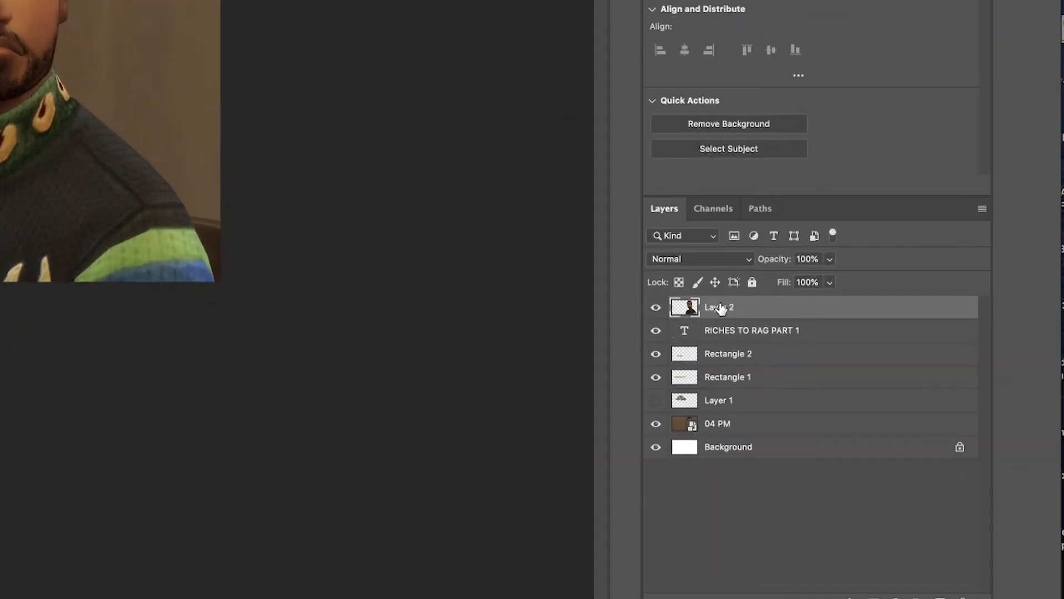
Move the character cut-out layer directly above 04 PM and check the cut-out by hiding and reshowing the 04 PM layer.
left_click_drag(989, 475, 1000, 530)
left_click_drag(725, 401, 725, 402)
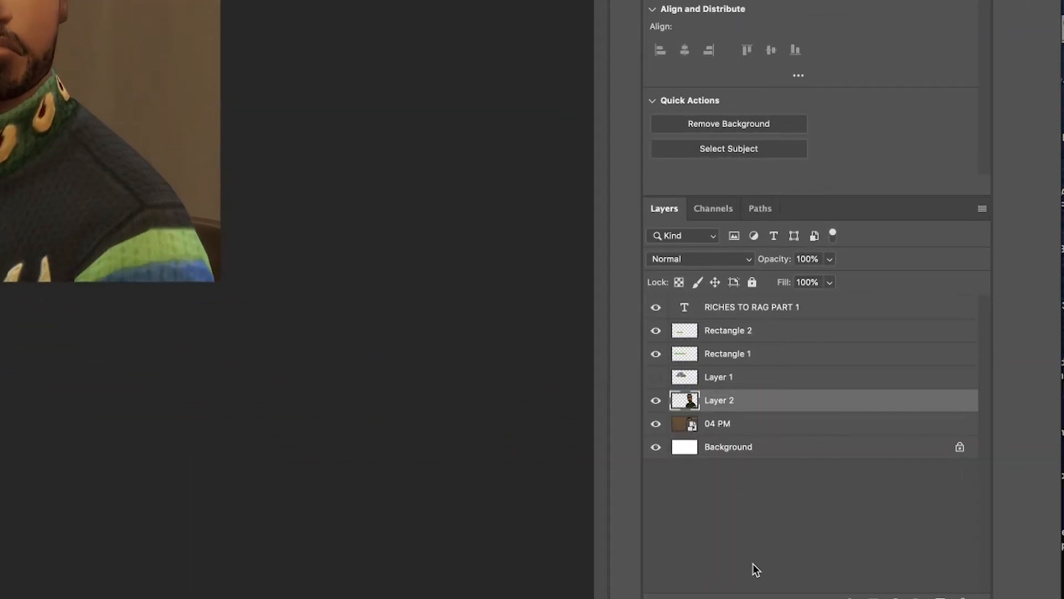
left_click(656, 425)
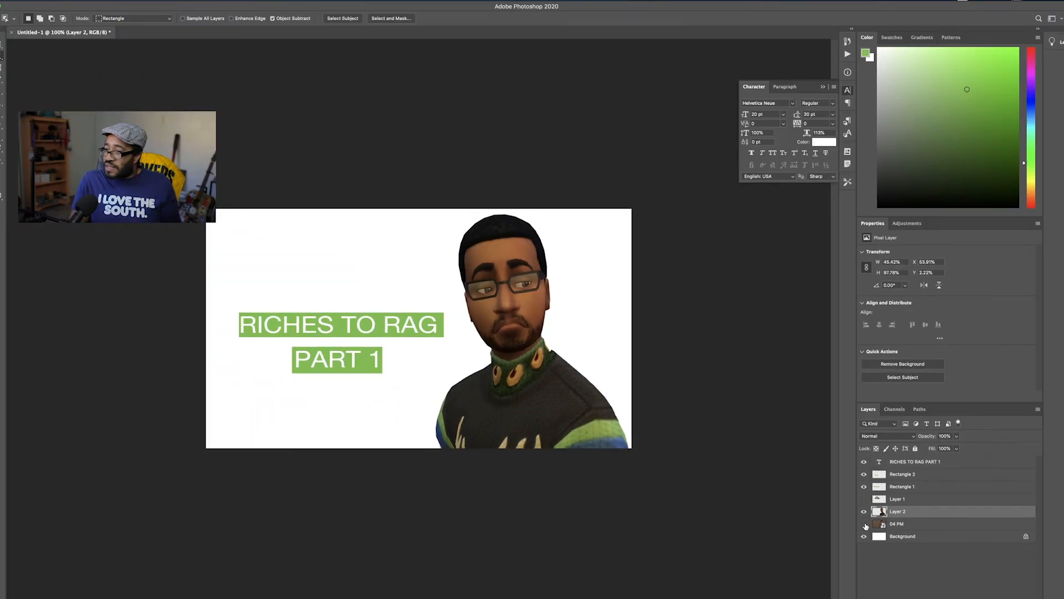
left_click(864, 524)
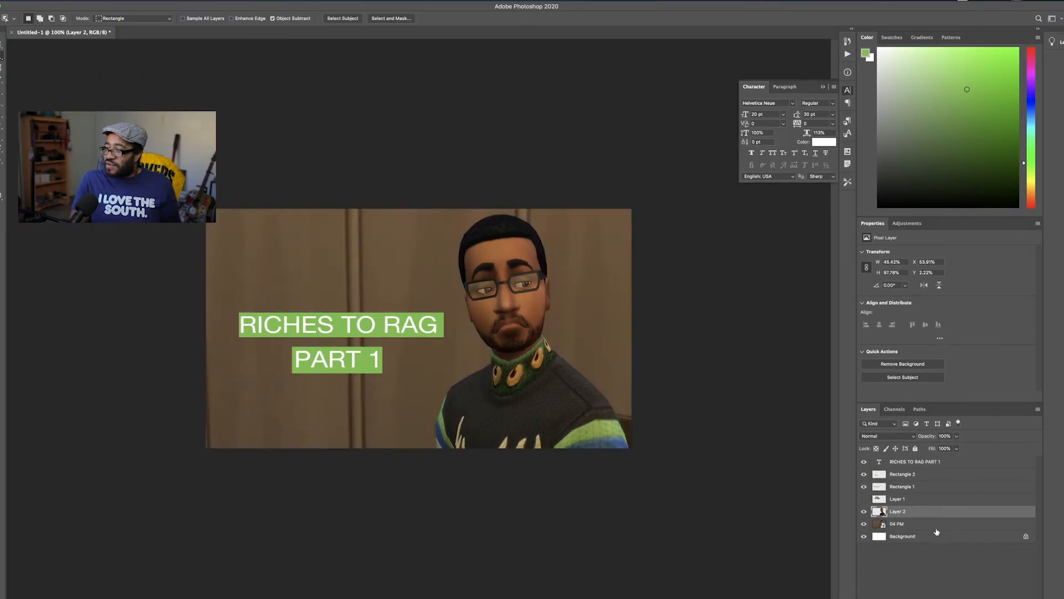
Add an Outer Glow to the character cut-out layer and set the glow colour to green 70bc45.
right_click(899, 512)
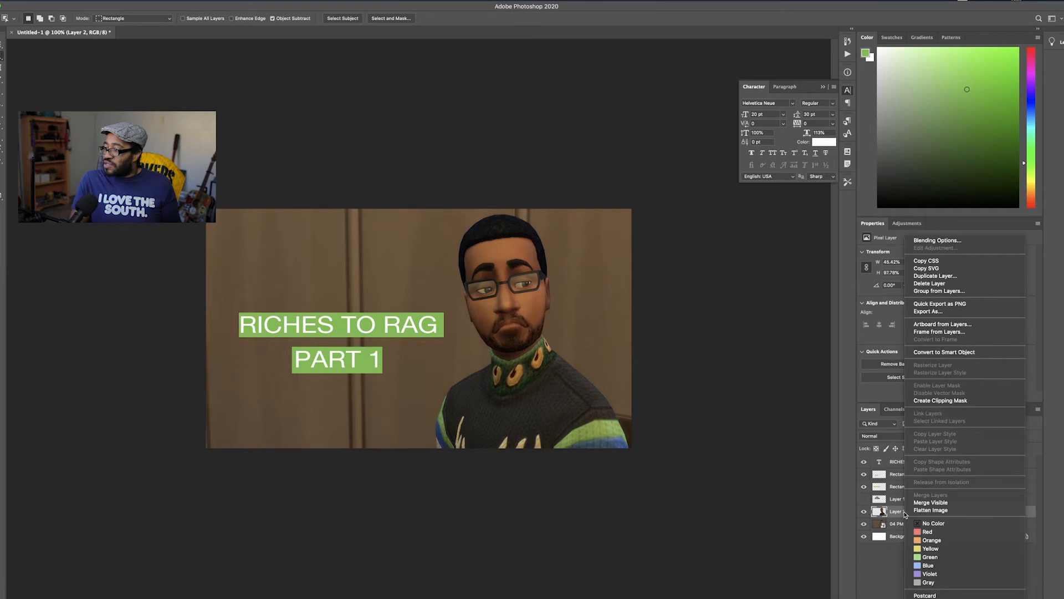
left_click(936, 240)
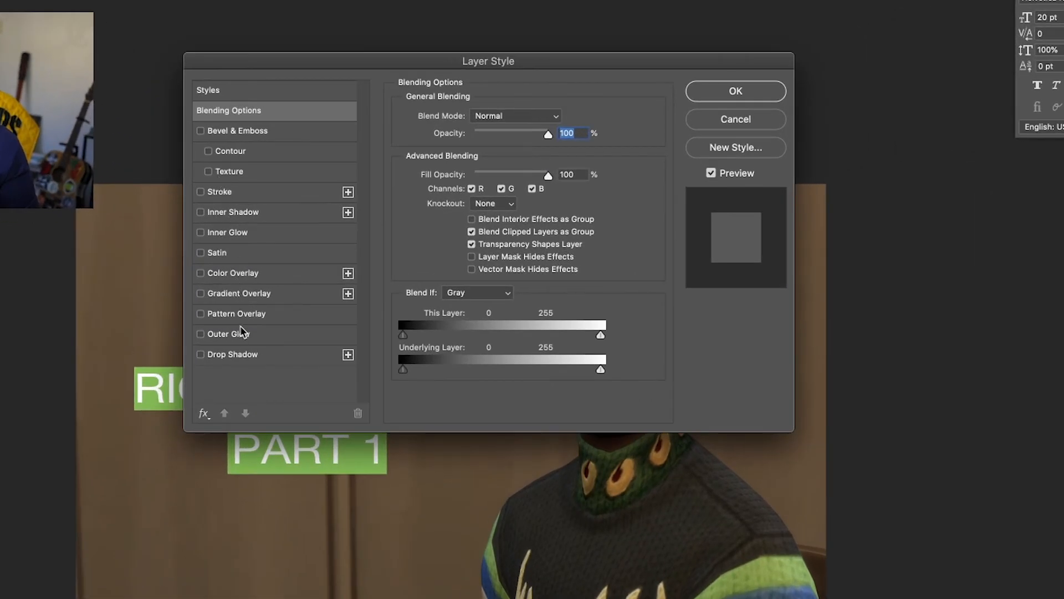
left_click(228, 333)
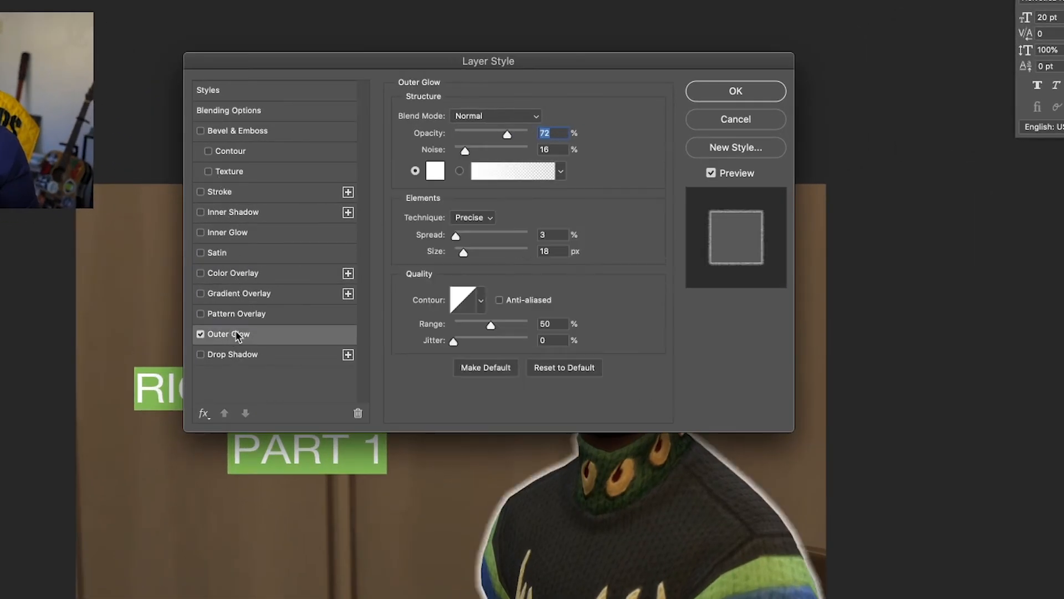
left_click_drag(523, 54, 1063, 188)
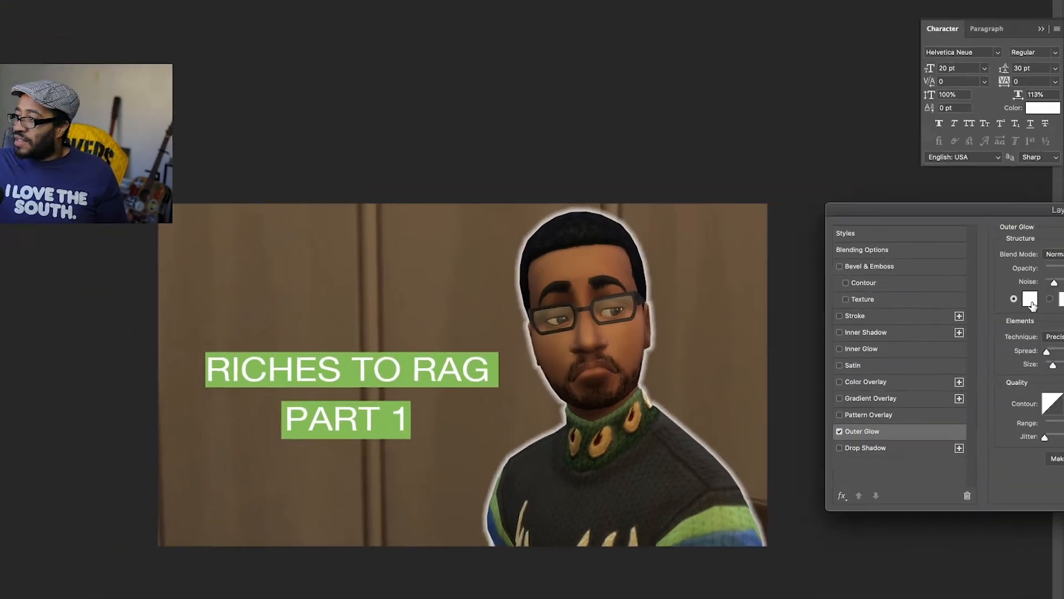
left_click(1063, 301)
left_click(422, 397)
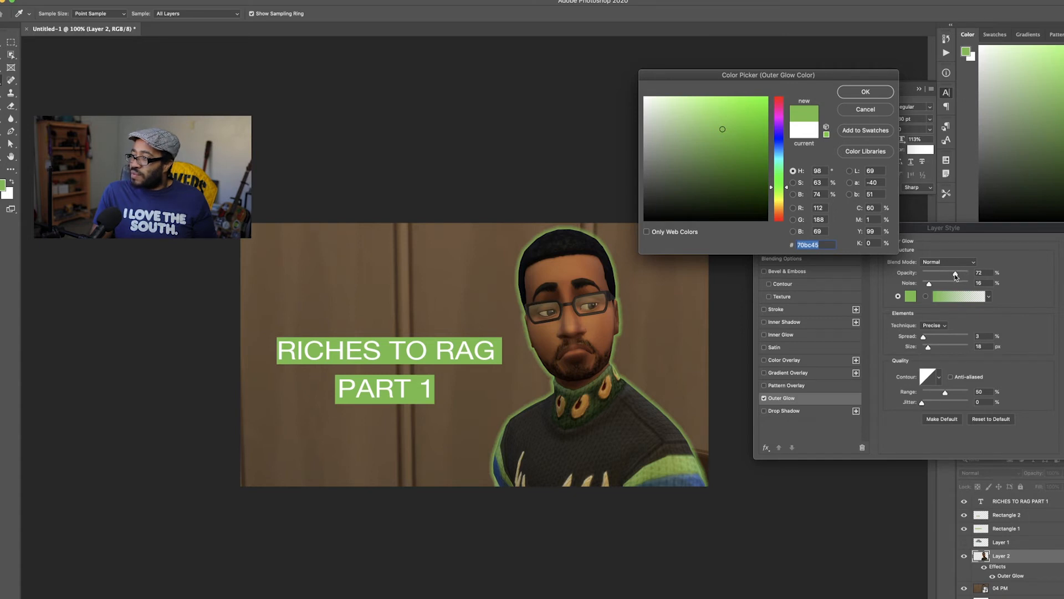
left_click(871, 93)
Lower the Outer Glow's opacity to about 49% and apply the layer style.
left_click(954, 275)
mouse_move(961, 275)
left_mouse_down()
mouse_move(969, 275)
mouse_move(921, 275)
mouse_move(955, 275)
mouse_move(944, 276)
left_mouse_up()
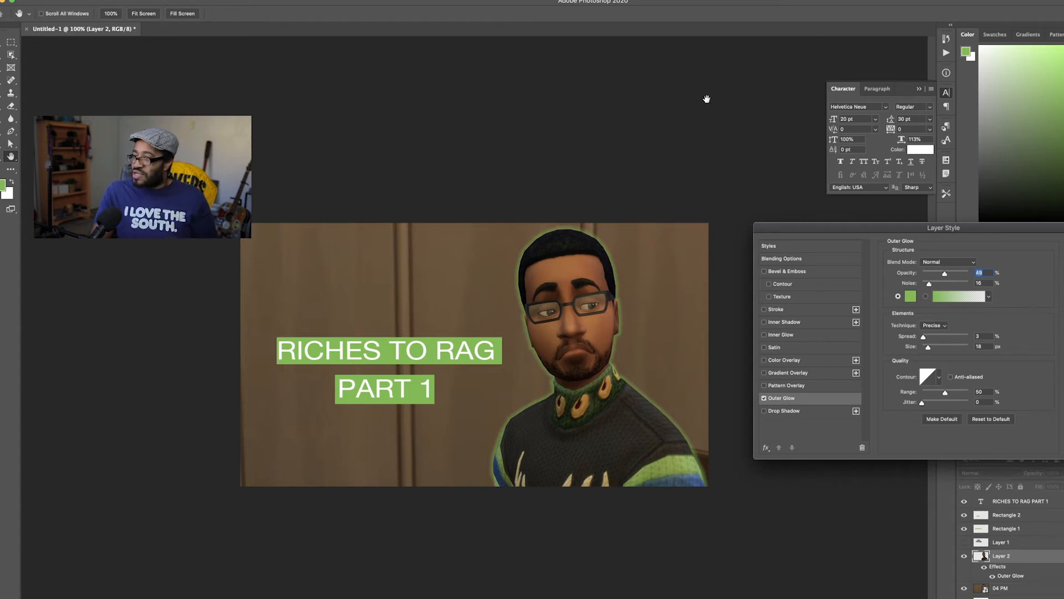
key("Return")
key("w")
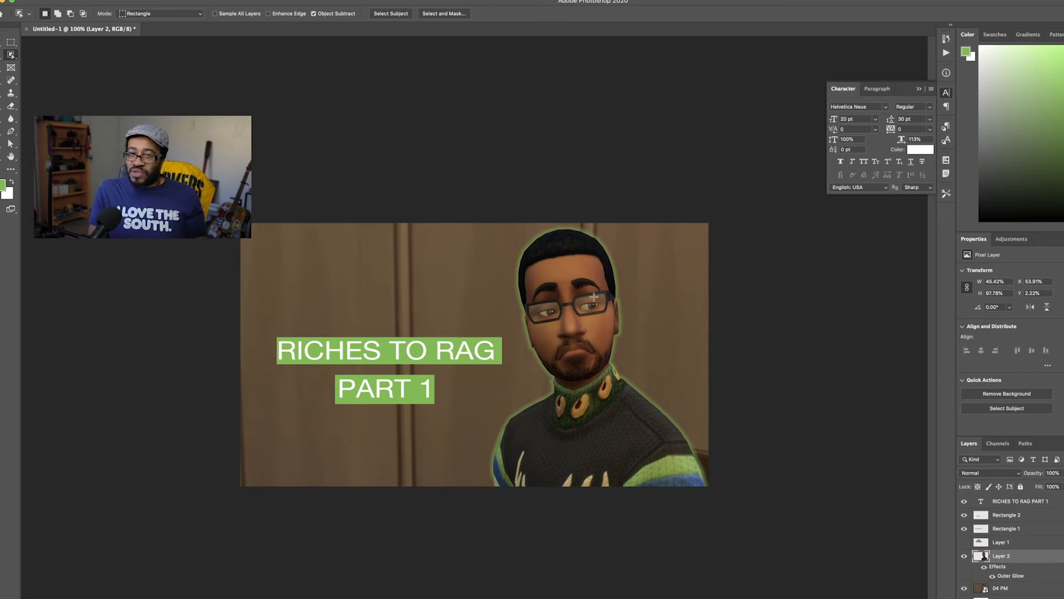
key("super+Tab")
key("super+Tab")
key("super+Tab")
key("super+Tab")
key("super+Tab")
key("super+Tab")
key("super+Tab")
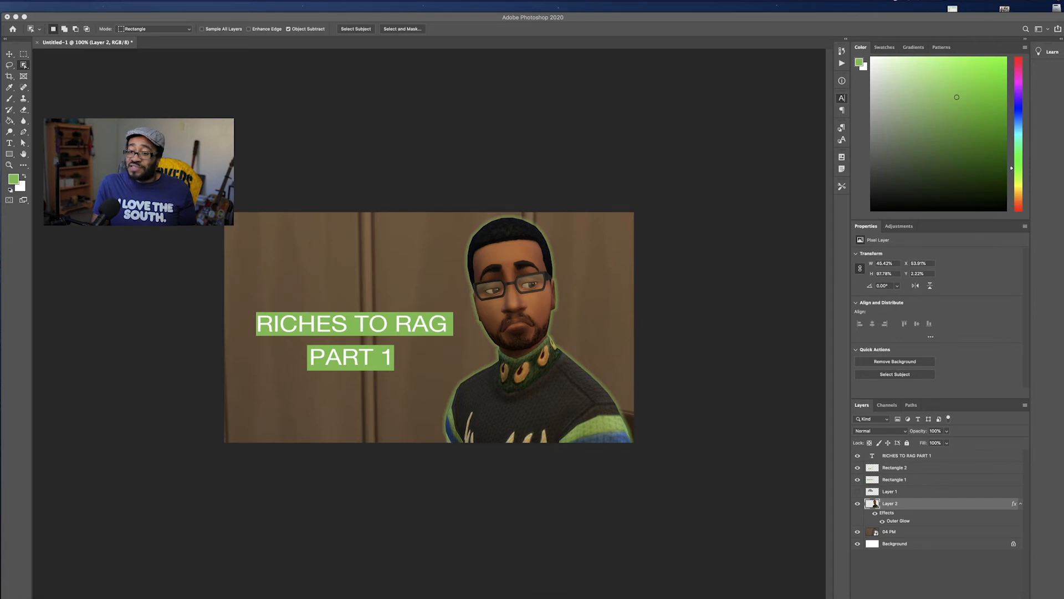
Switch to Finder, go up to the part 1 project folder and examine its subfolders as icons.
left_click(46, 587)
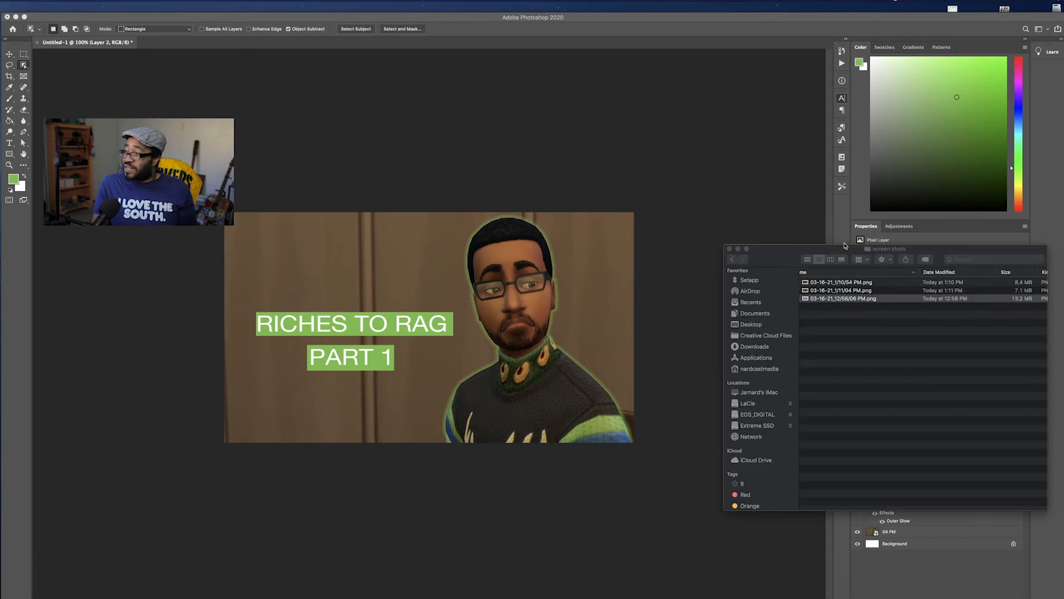
left_click_drag(775, 256, 752, 247)
left_click(710, 253)
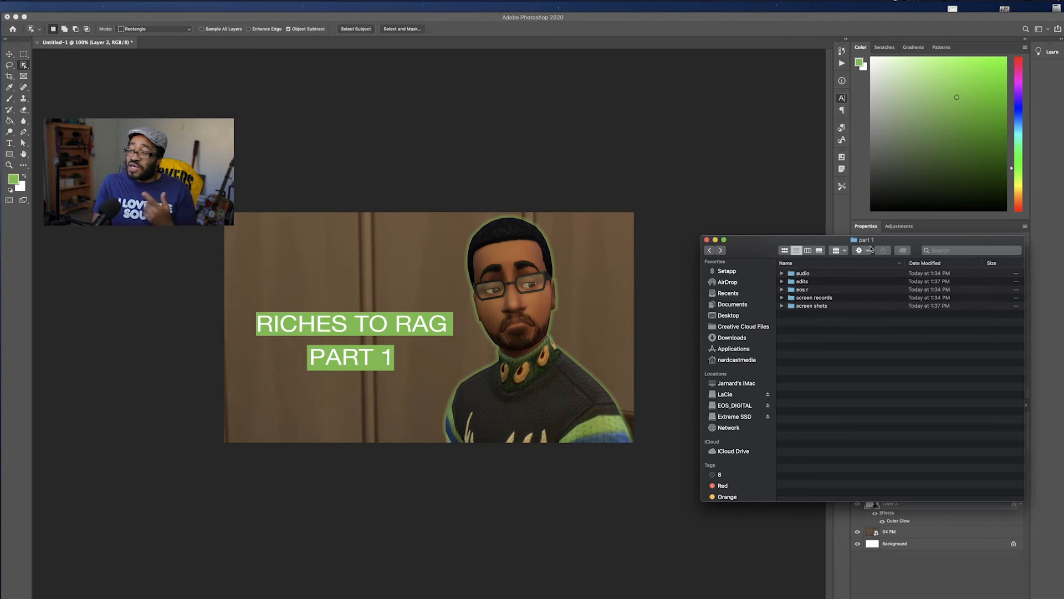
left_click(803, 274)
left_click_drag(799, 259, 513, 179)
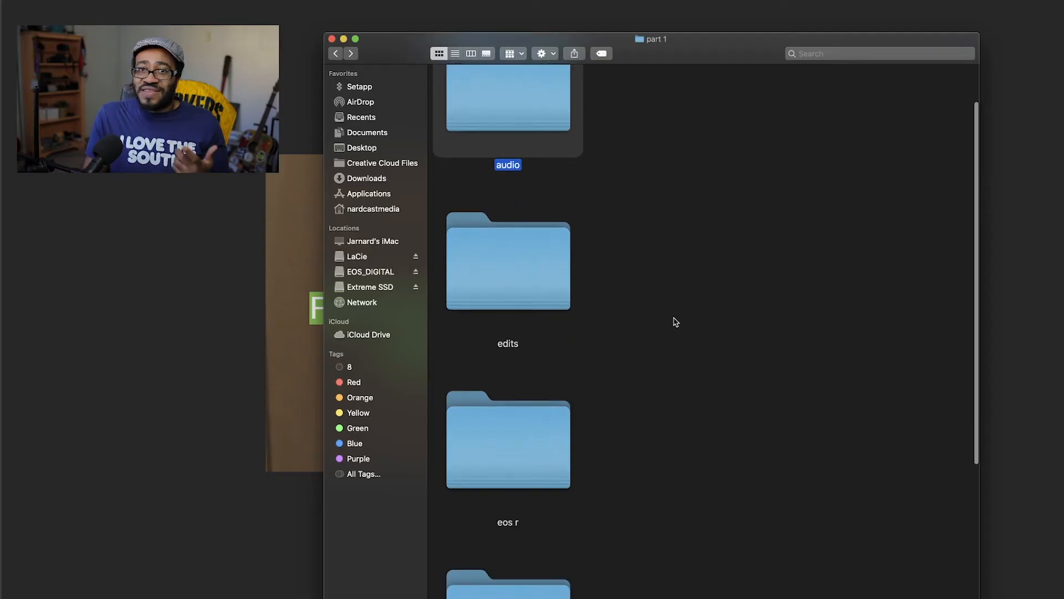
scroll(675, 322, "down", 1)
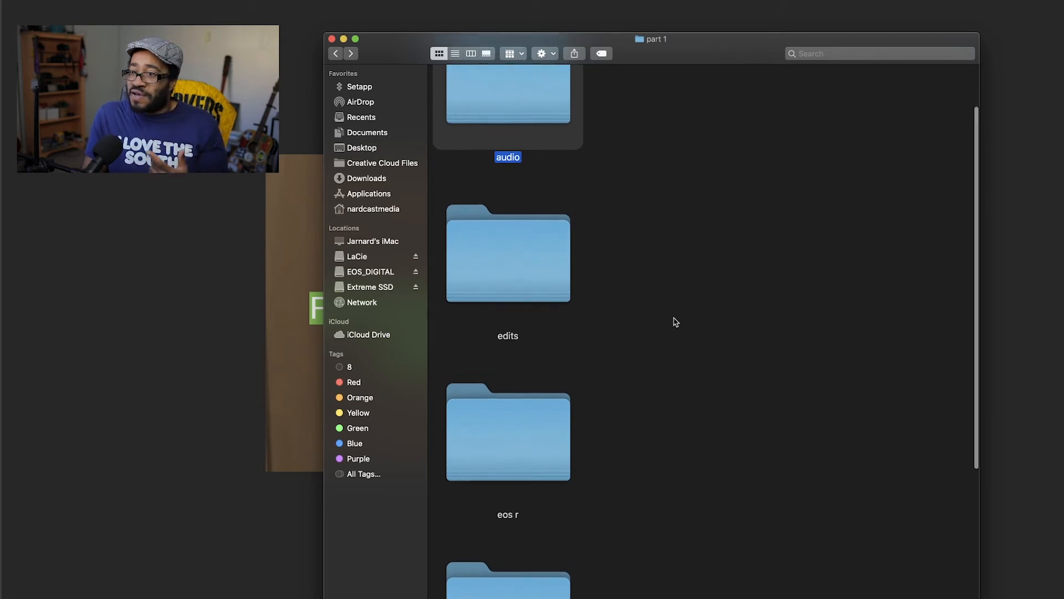
scroll(675, 322, "down", 5)
scroll(675, 322, "down", 8)
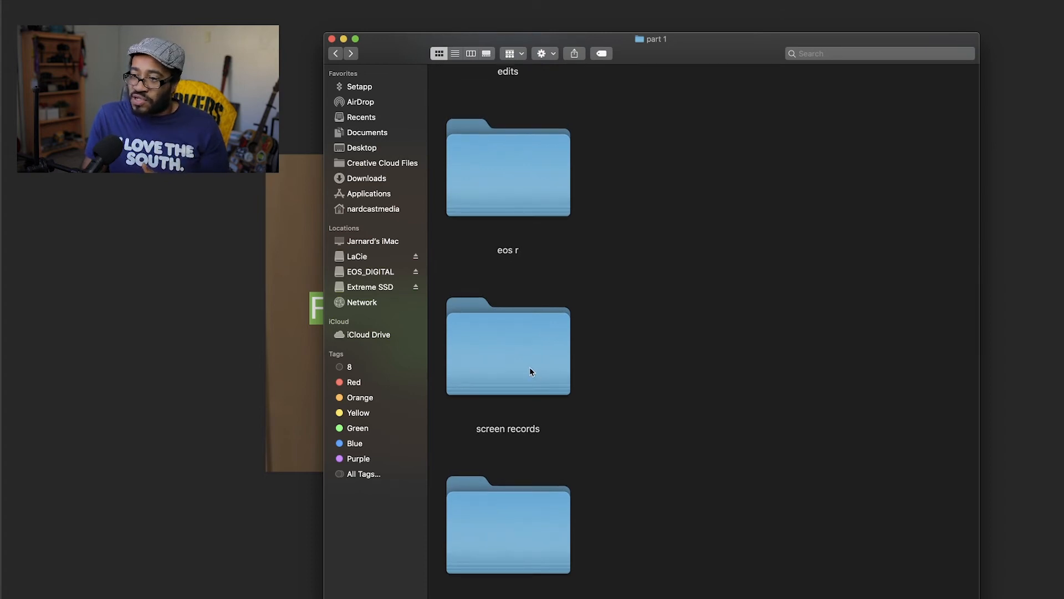
scroll(674, 498, "down", 2)
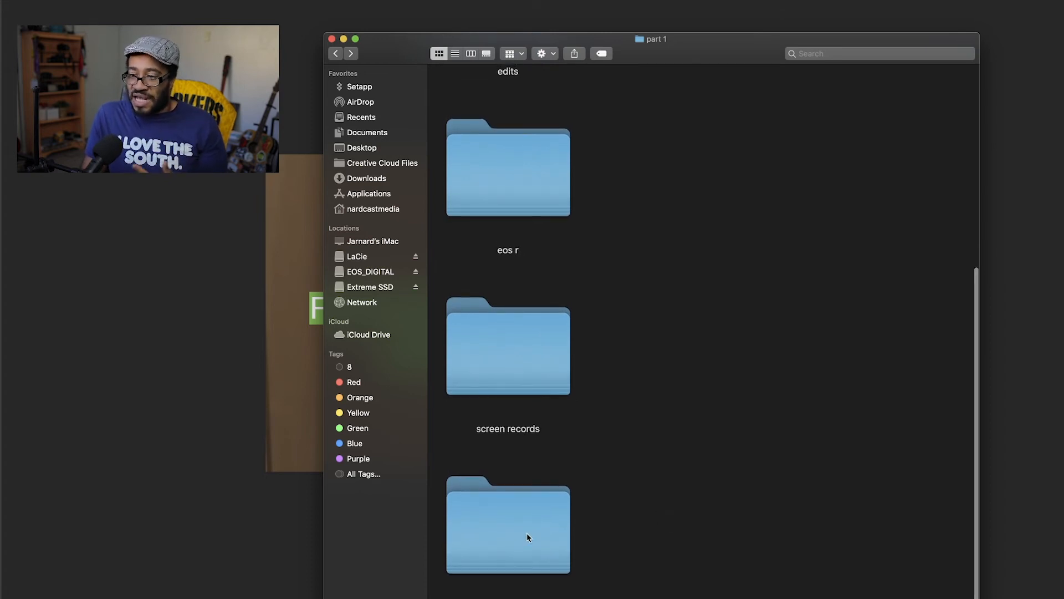
scroll(637, 421, "up", 6)
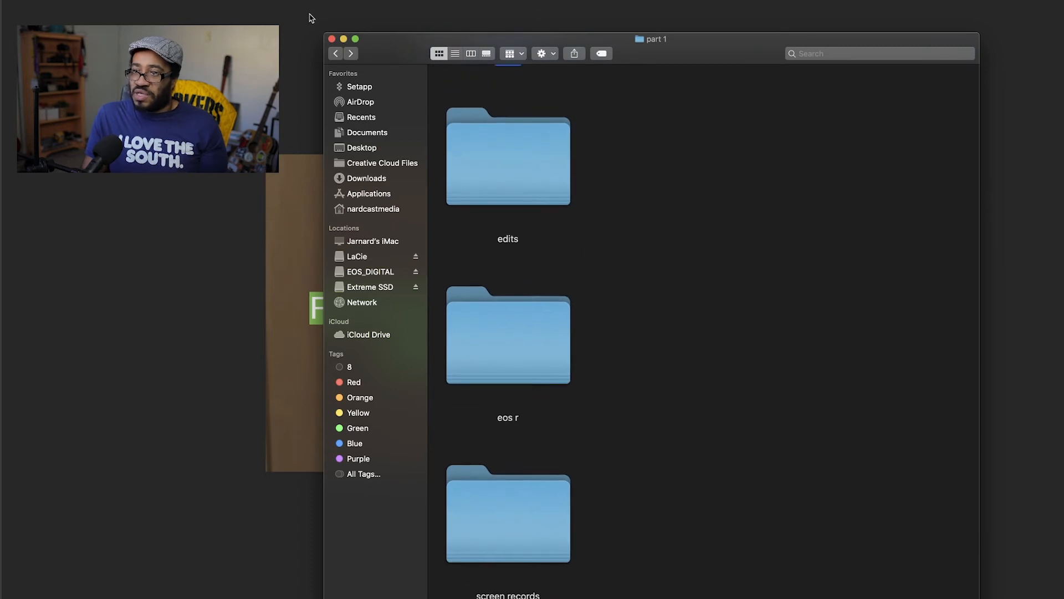
Go back to the NARDVILLAIN folder, open its ASSETS folder and look through the Sims logo images.
left_click(335, 53)
left_click(335, 53)
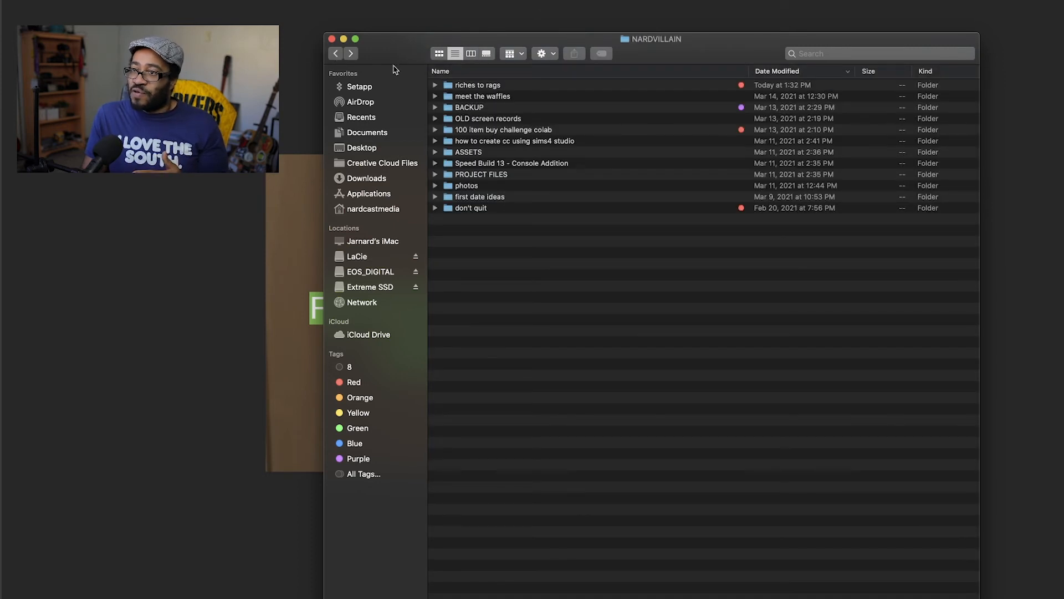
left_click(470, 153)
key("super+Down")
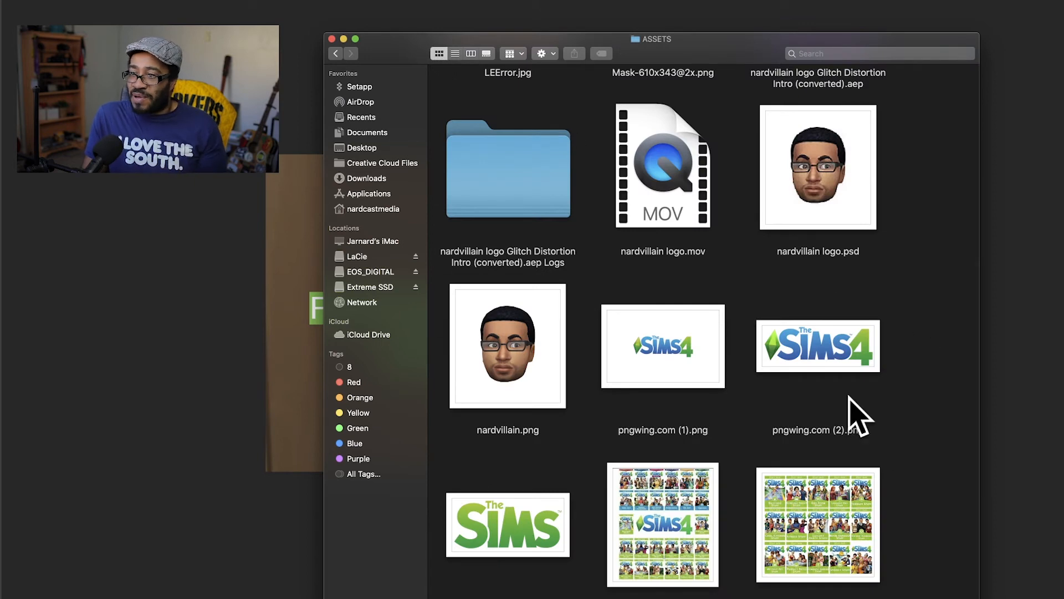
scroll(605, 387, "down", 2)
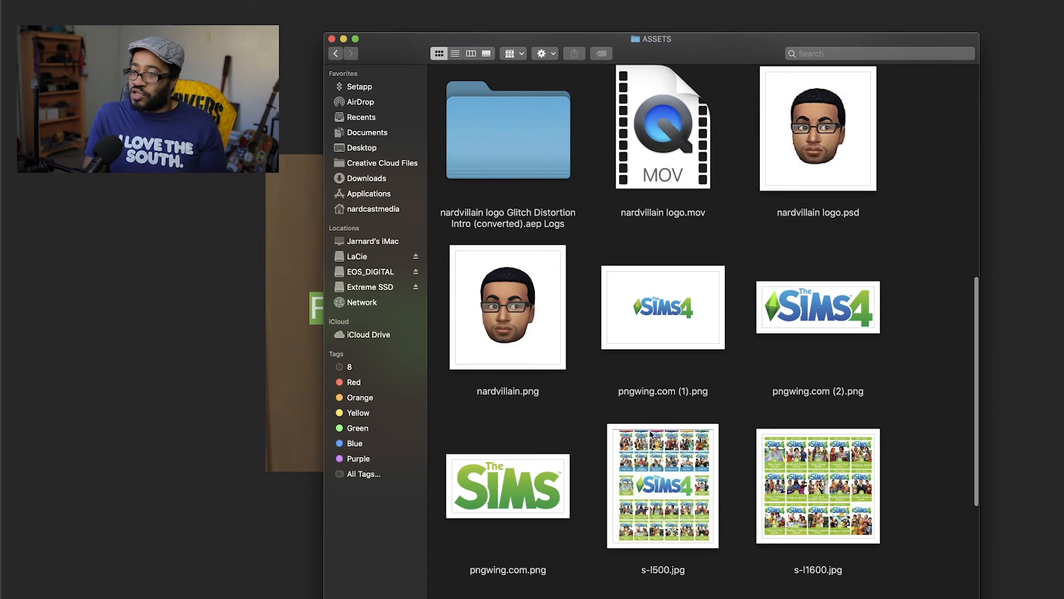
scroll(705, 429, "down", 5)
scroll(705, 430, "up", 10)
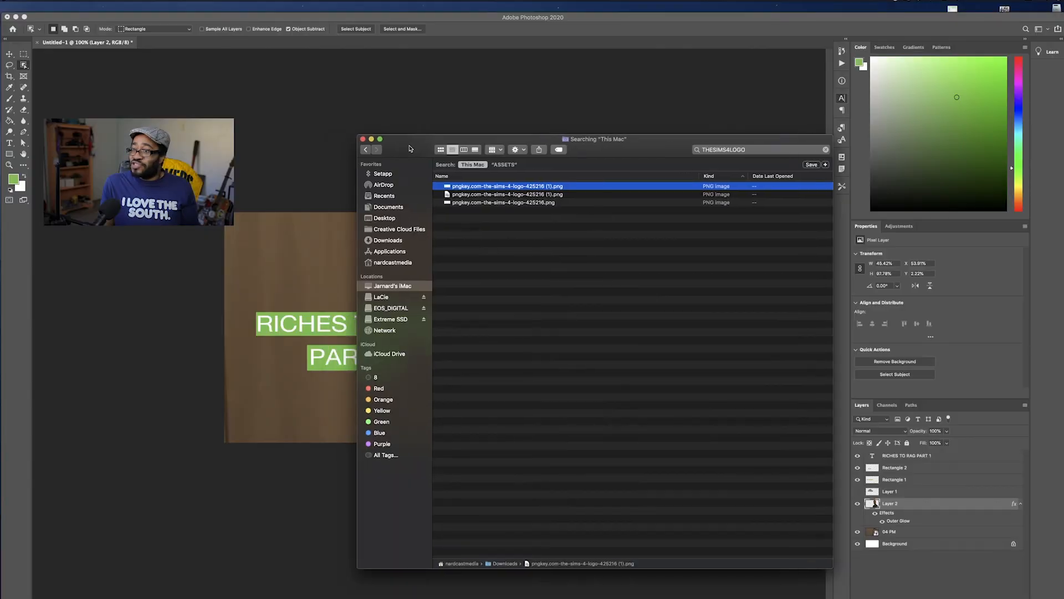
Place pngkey.com-the-sims-4-logo-425216 (1).png from the THESIMS4LOGO search results into the Photoshop thumbnail.
left_click_drag(410, 148, 643, 160)
left_click_drag(720, 208, 401, 360)
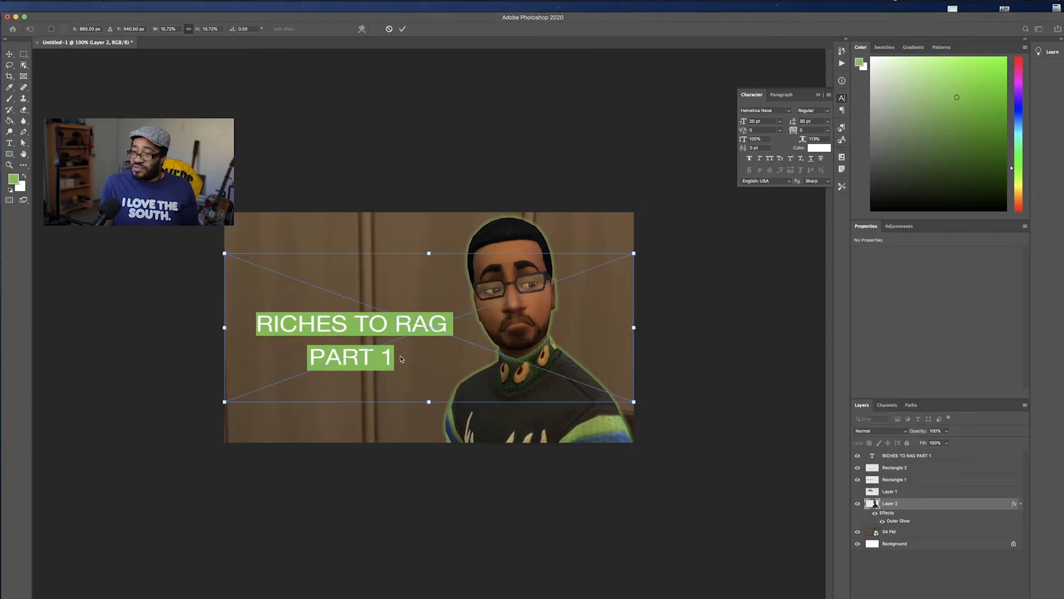
key("Return")
Scale the white Sims 4 logo down to about 660 px wide and position it above the RICHES TO RAG title.
key("super+t")
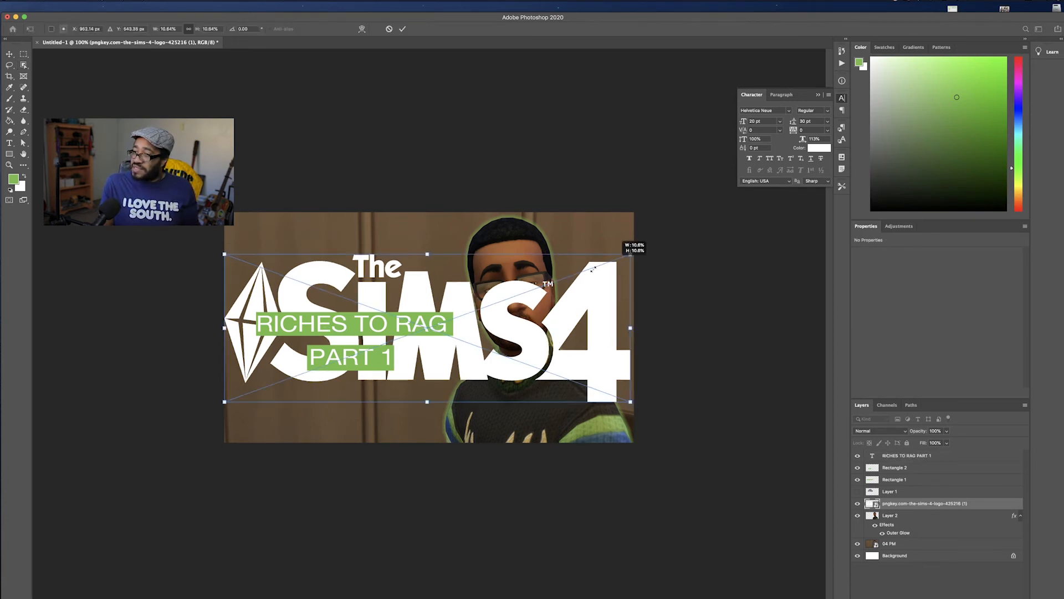
left_click_drag(633, 254, 443, 326)
left_click_drag(382, 390, 393, 276)
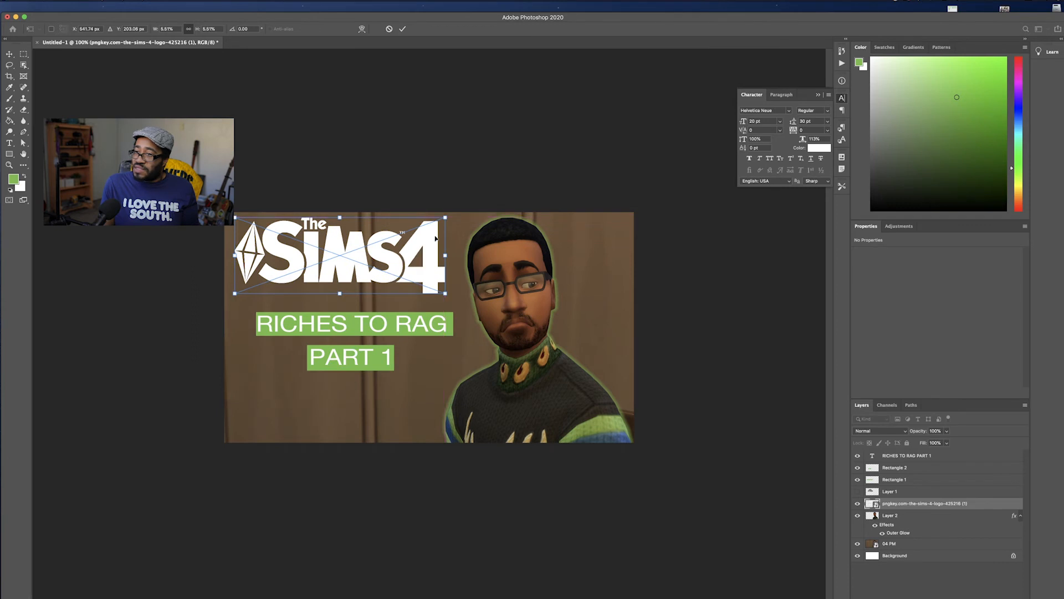
key("Escape")
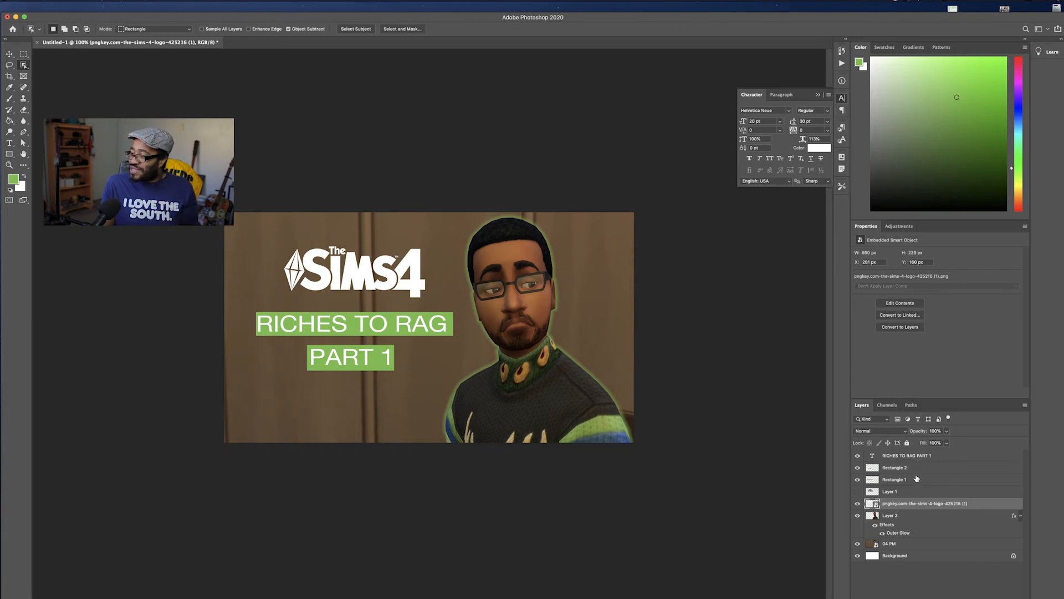
Add a black outside Stroke of 1 px to the Sims 4 logo layer and apply the layer style.
right_click(921, 505)
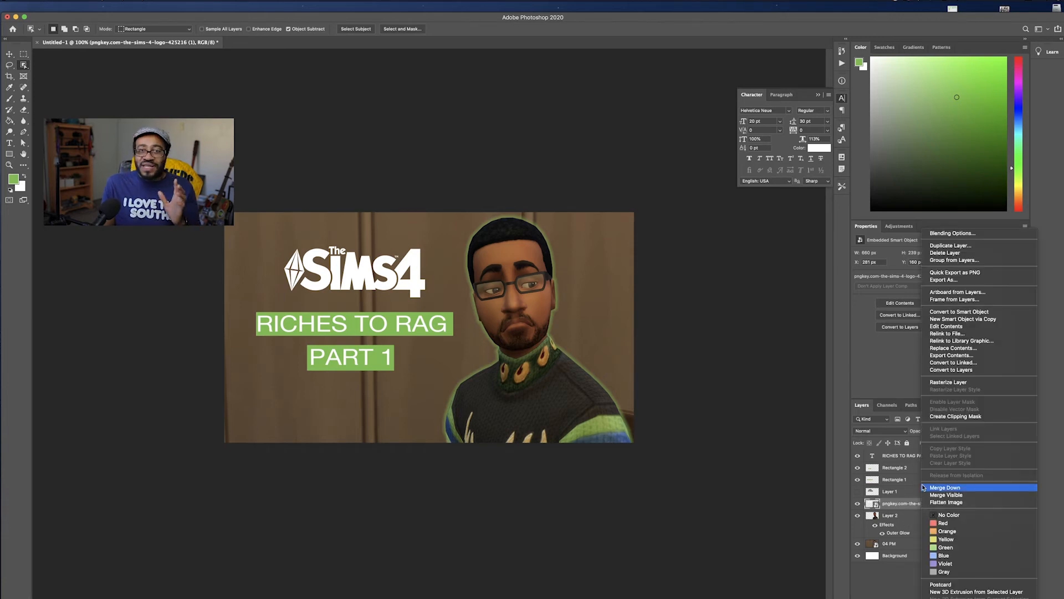
left_click(953, 234)
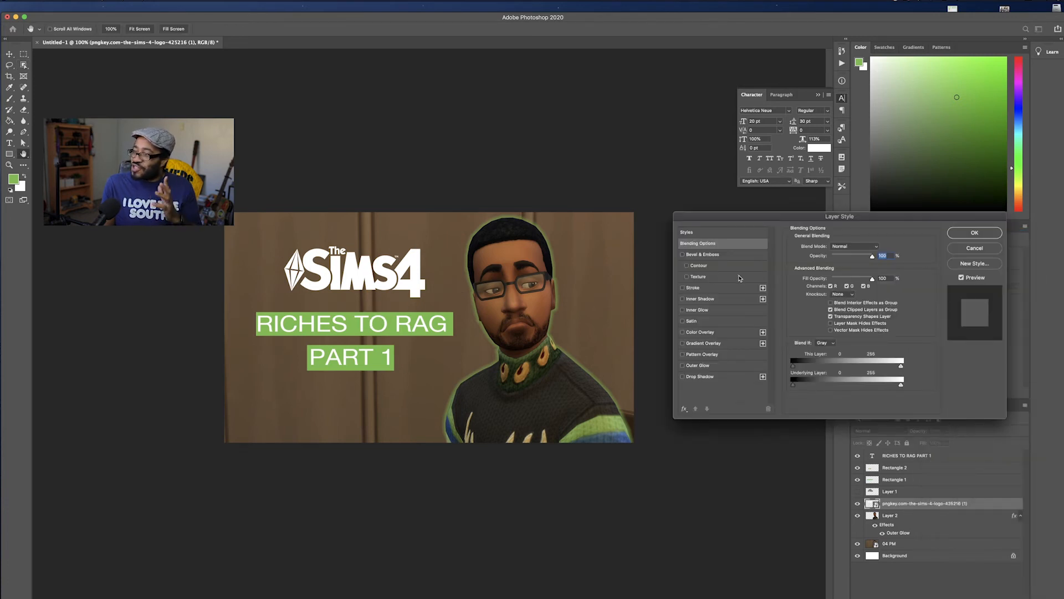
left_click(696, 288)
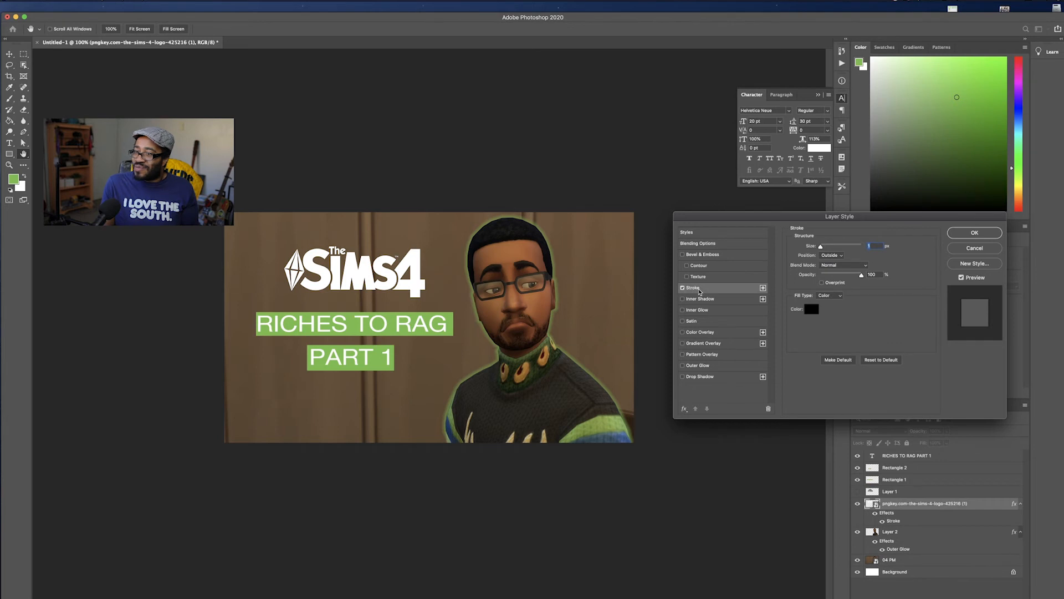
left_click(830, 246)
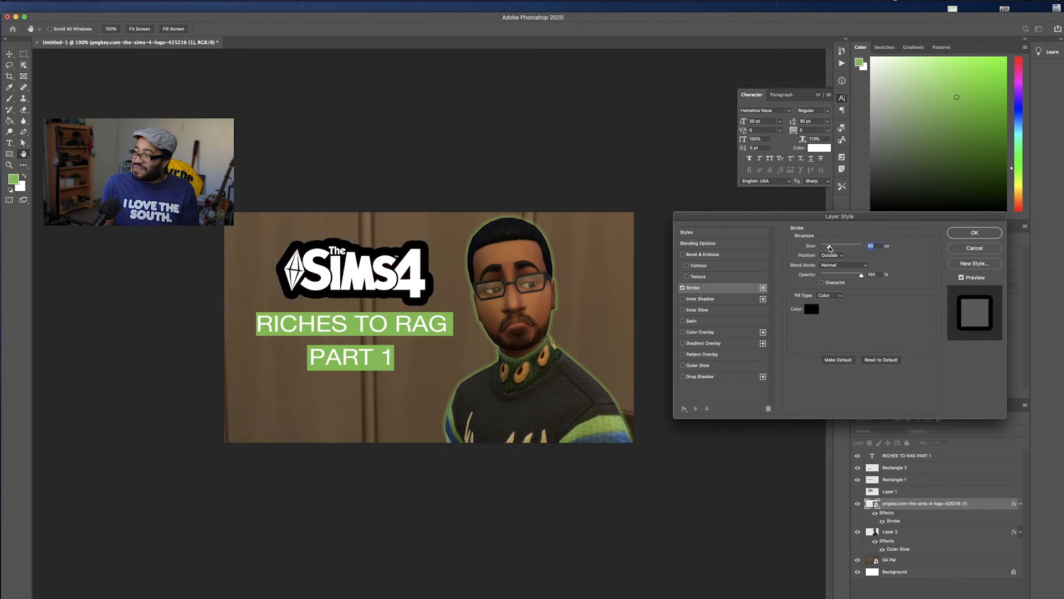
left_click_drag(828, 248, 821, 248)
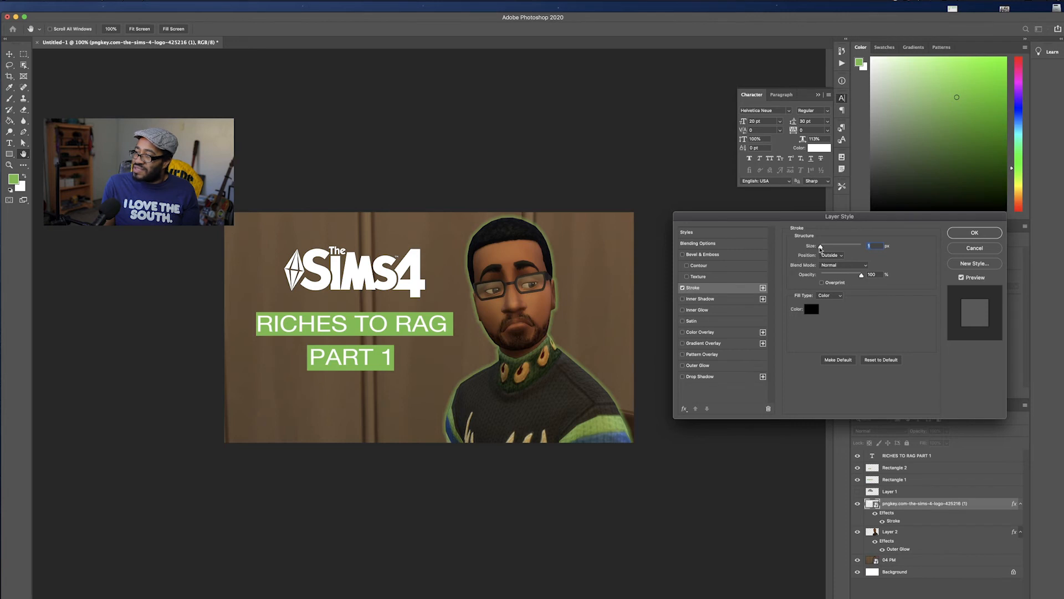
left_click_drag(821, 248, 820, 248)
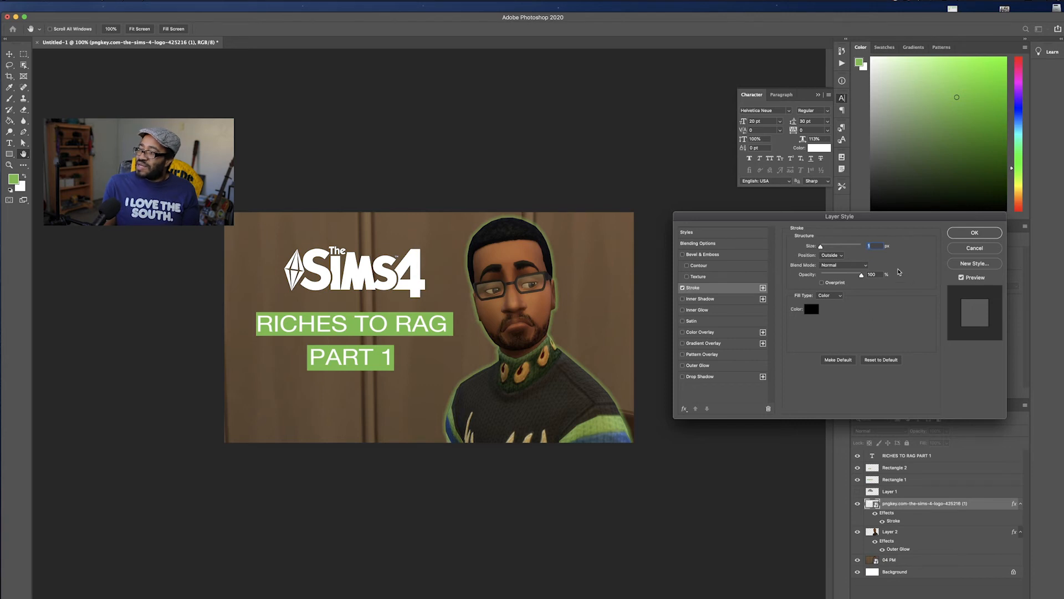
key("Return")
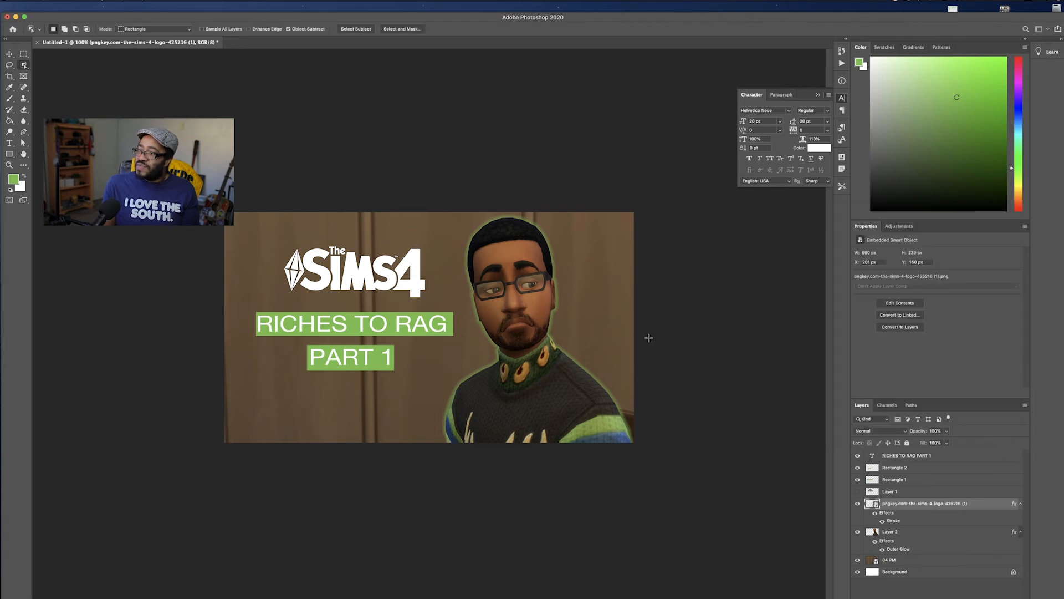
Add a Drop Shadow to the Sims 4 logo layer with its distance set to about 19 px.
right_click(911, 505)
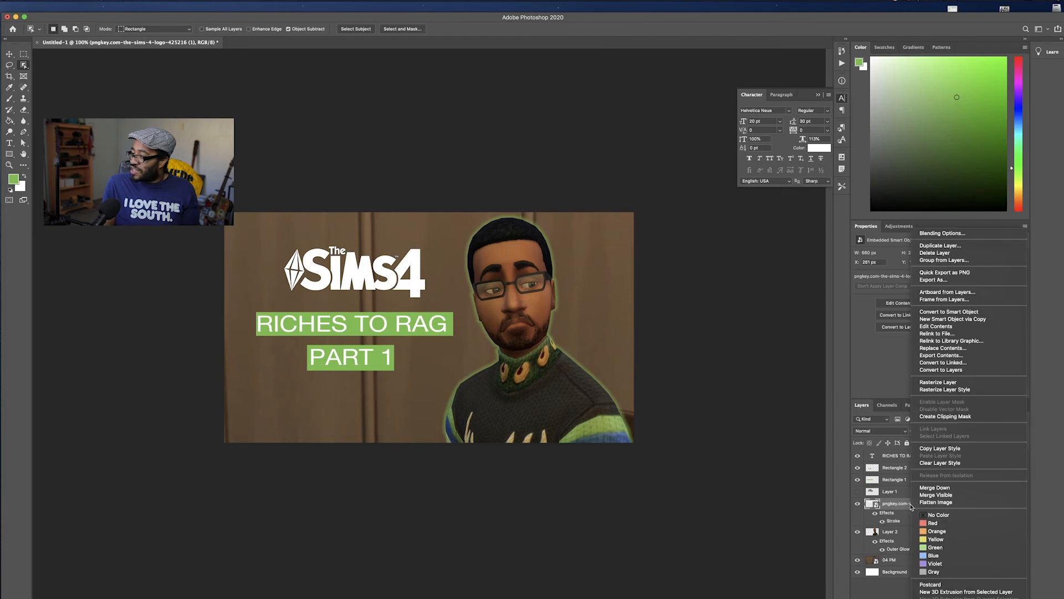
left_click(964, 236)
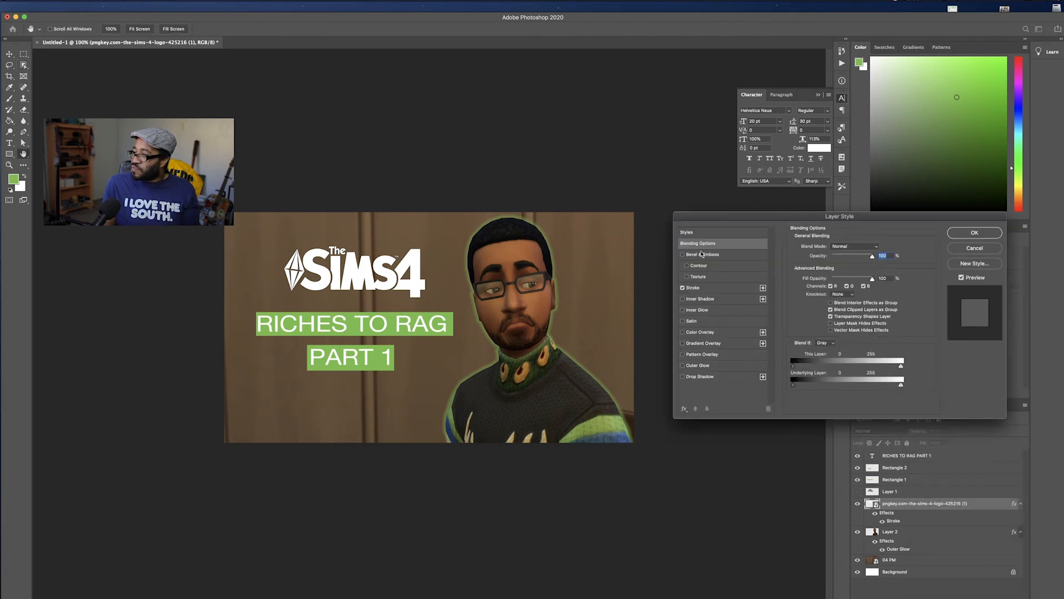
left_click(698, 377)
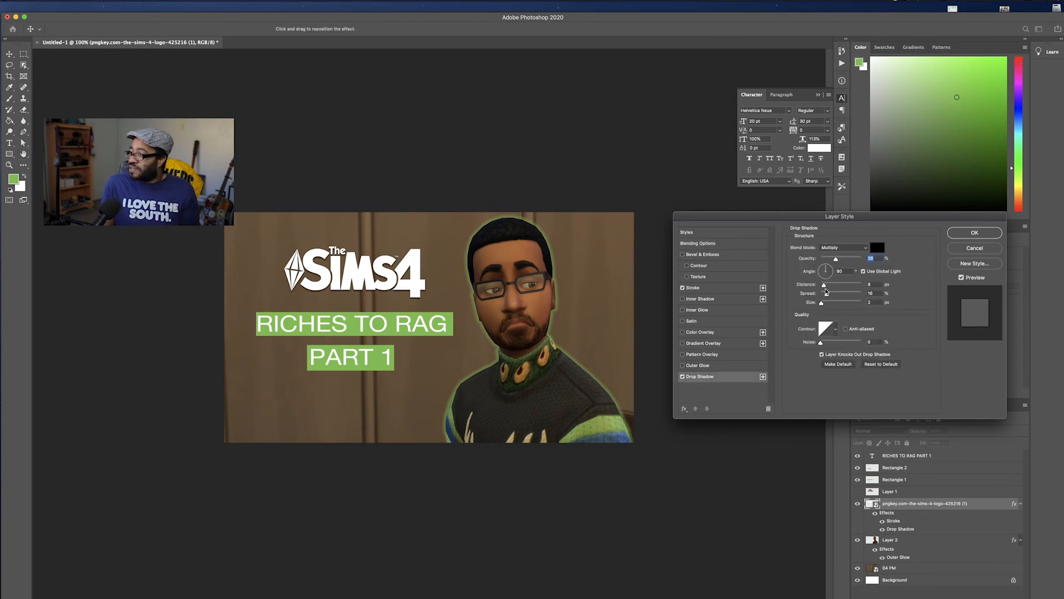
left_click_drag(826, 285, 828, 286)
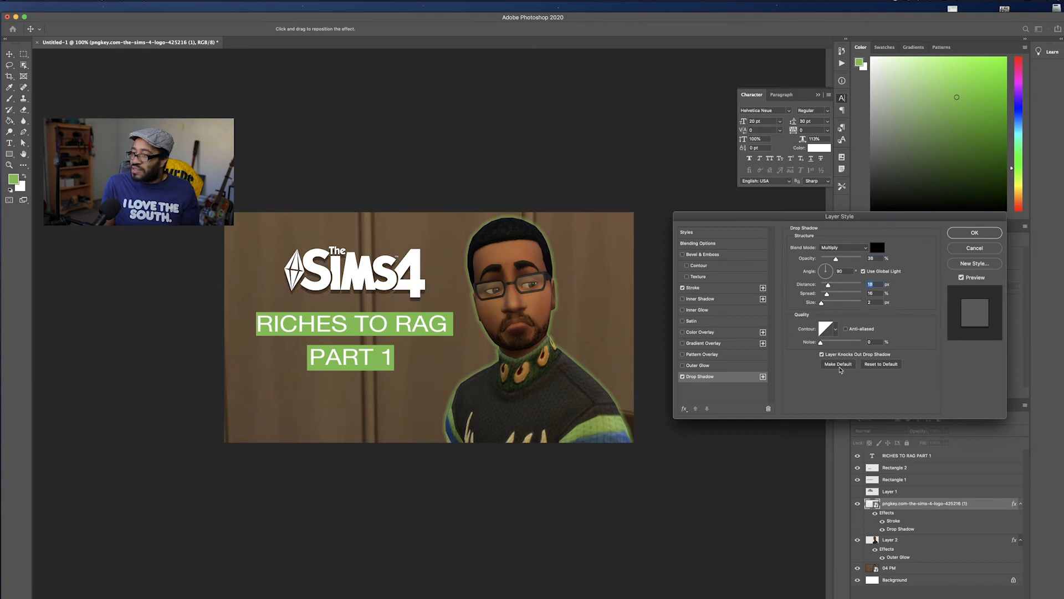
left_click(968, 234)
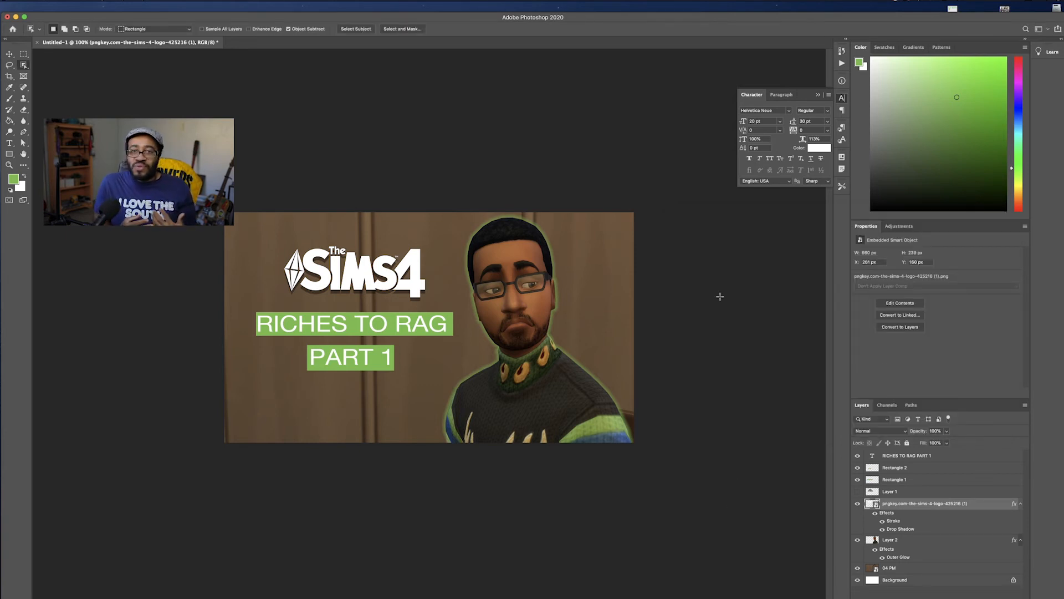
left_click(898, 540)
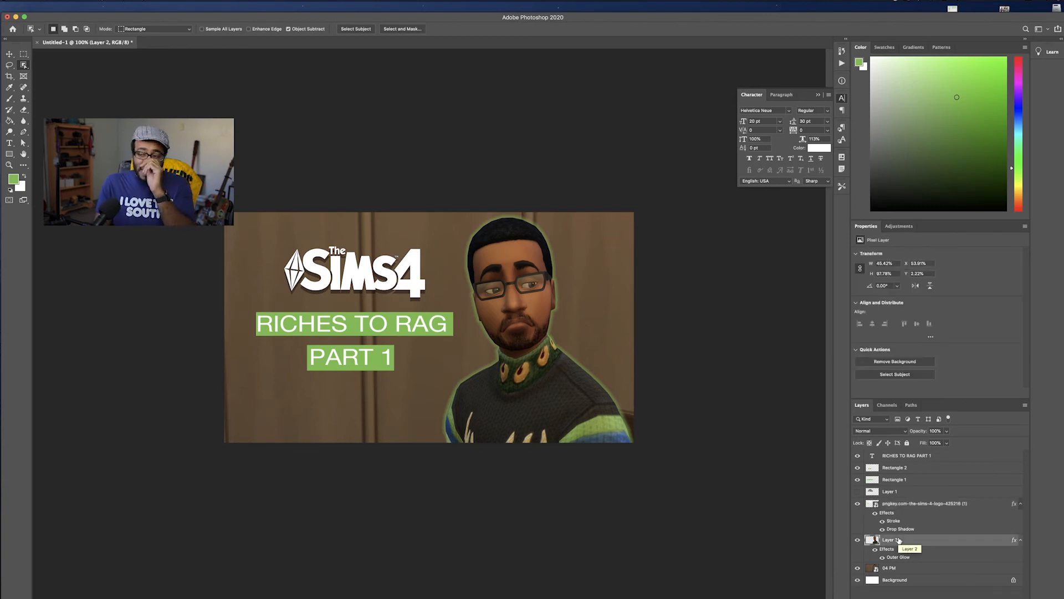
double_click(899, 540)
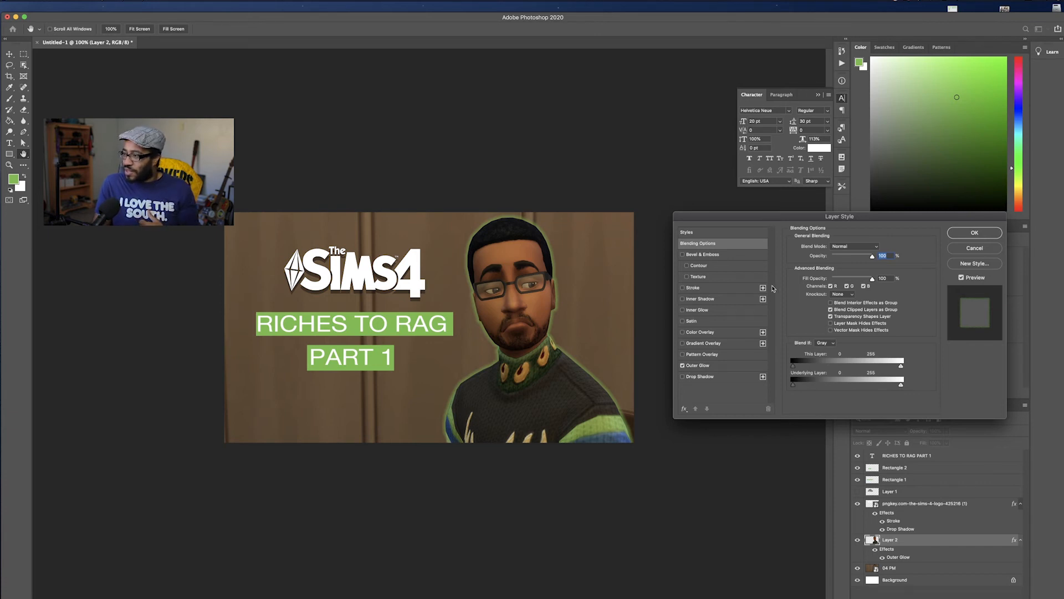
left_click(987, 250)
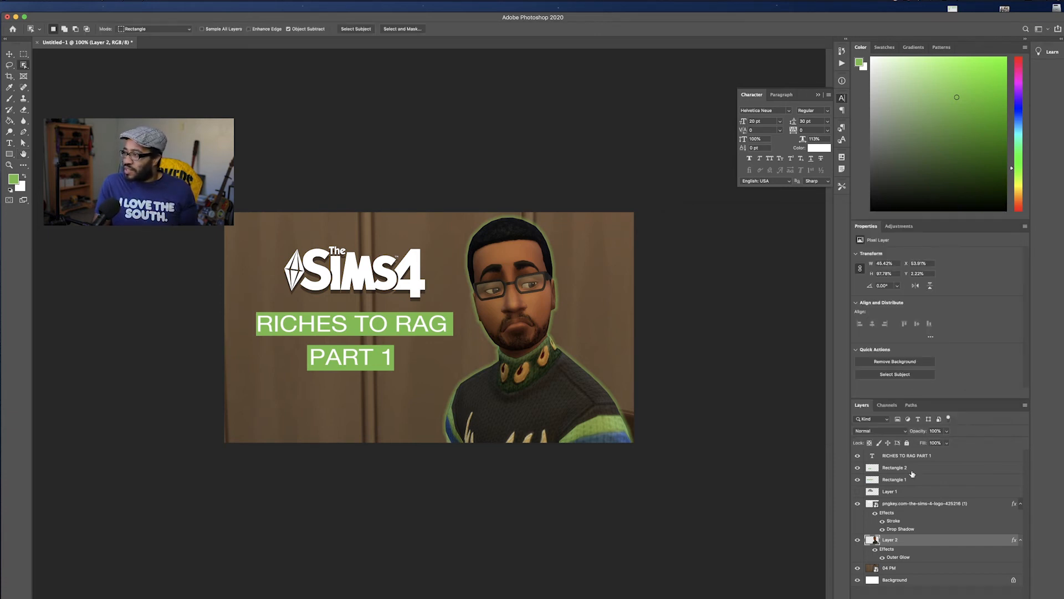
Apply a Shadows/Highlights adjustment to the character cut-out on Layer 2 with the shadows amount at 14%.
key("alt+bracketright")
left_click(920, 542)
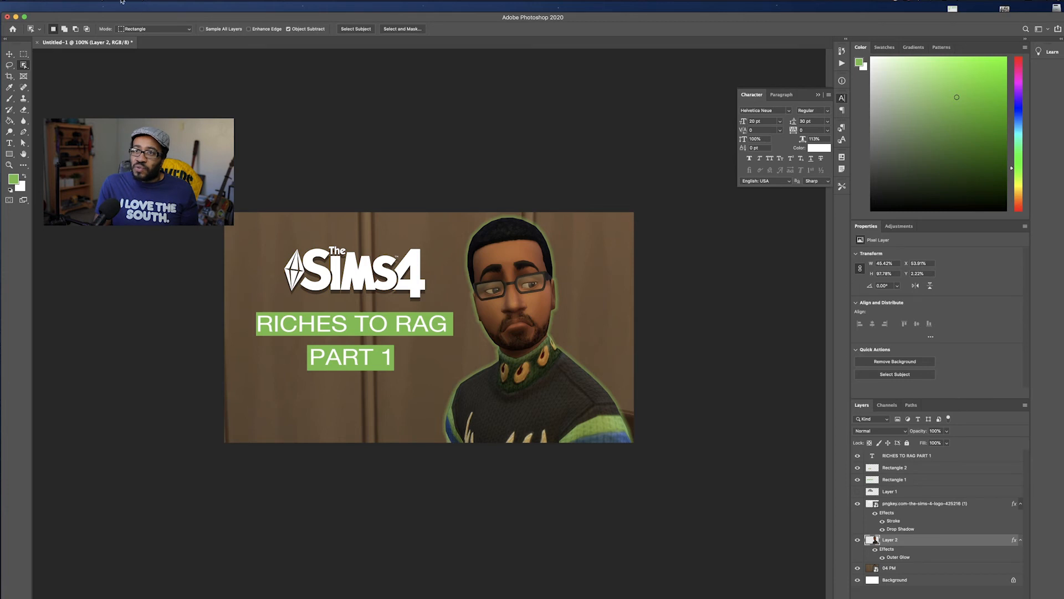
left_click(95, 5)
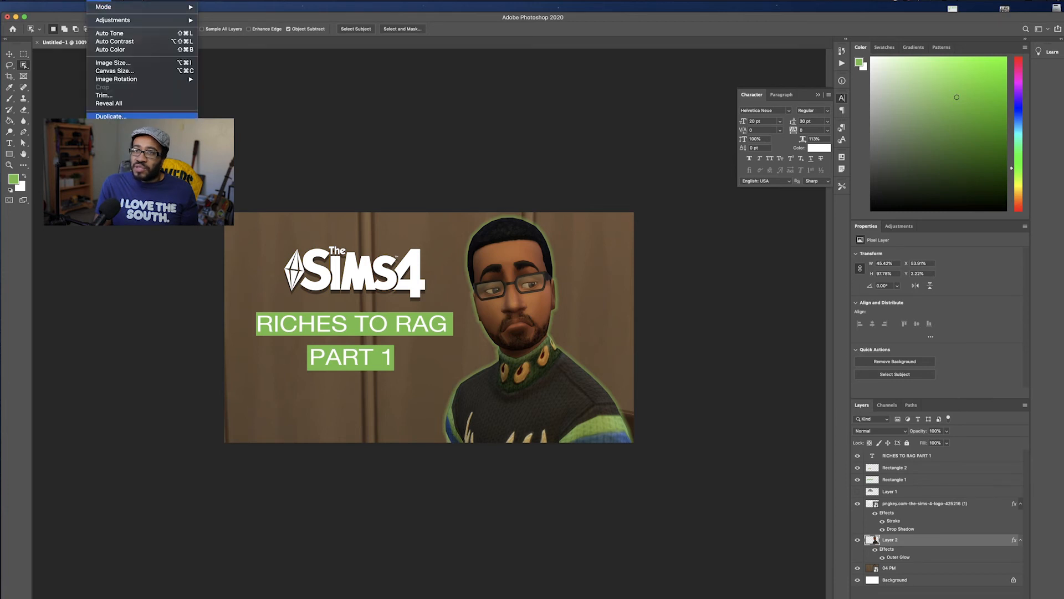
mouse_move(110, 21)
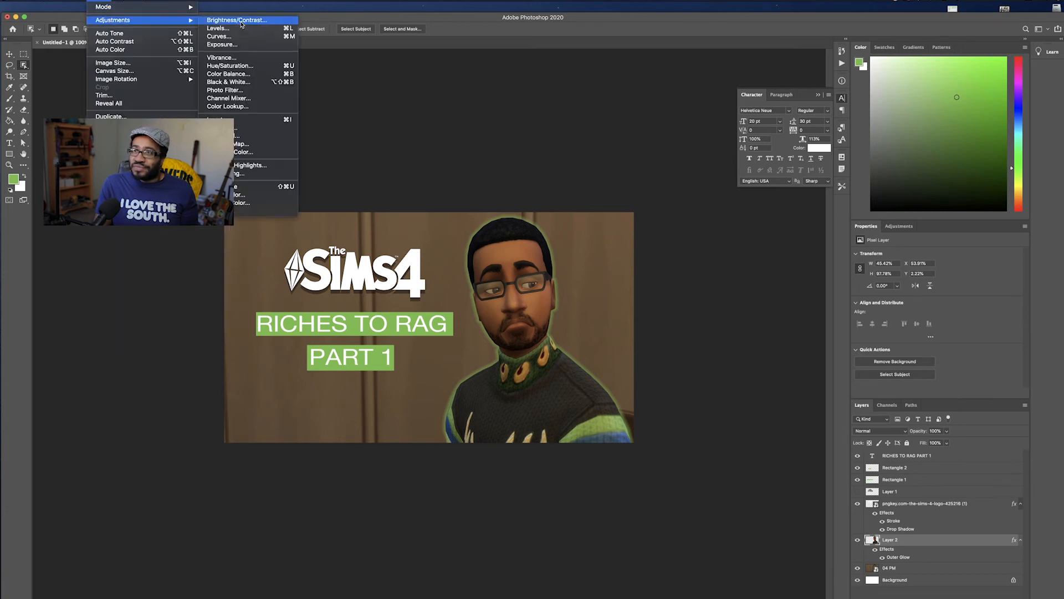
left_click(255, 166)
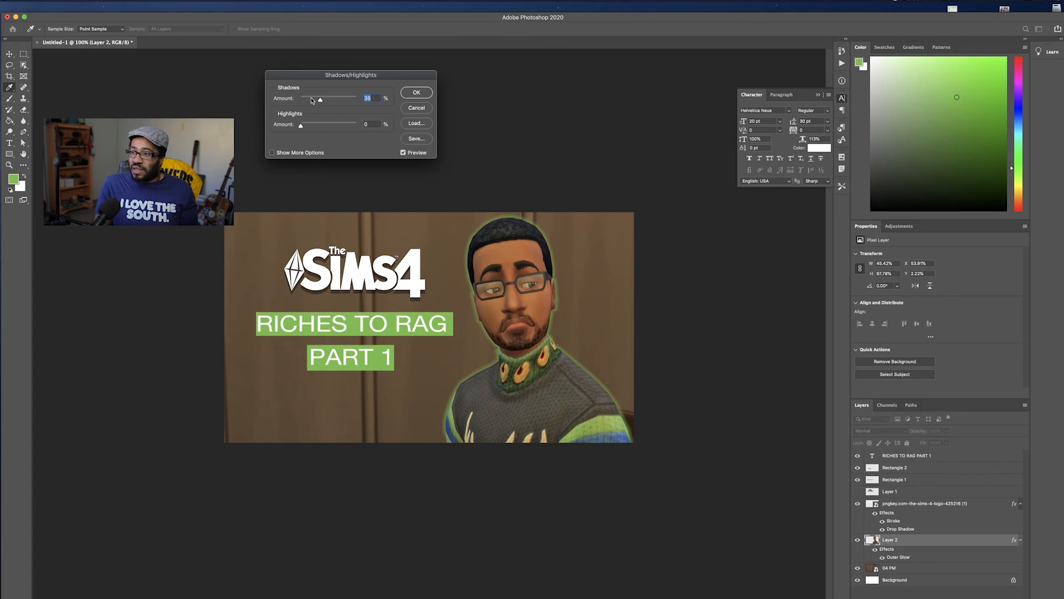
left_click_drag(312, 100, 310, 103)
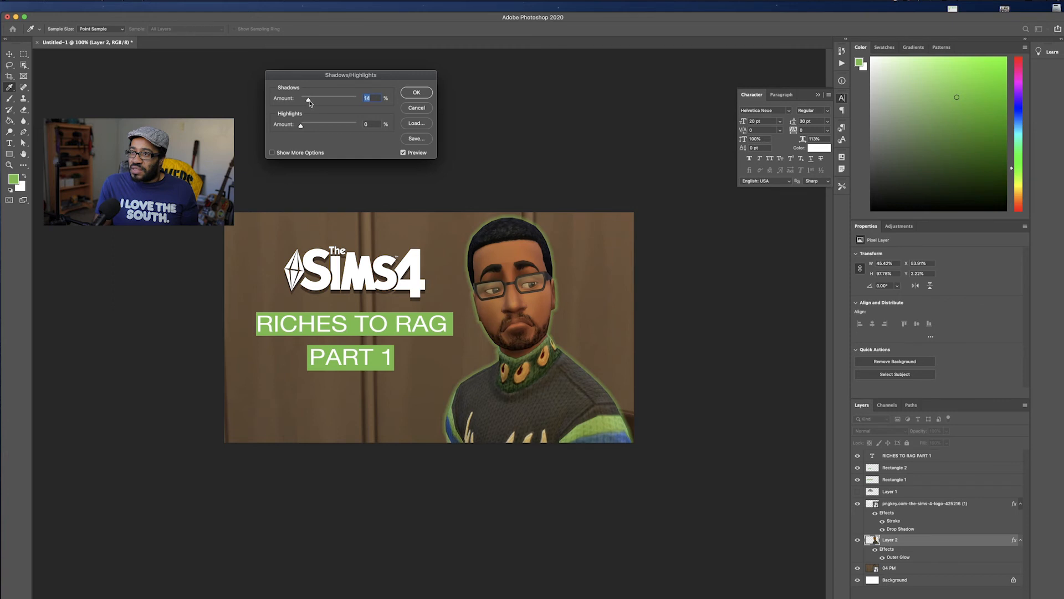
left_click(416, 93)
Apply a Brightness/Contrast adjustment to the character cut-out with the brightness at 14.
left_click(105, 1)
mouse_move(99, 3)
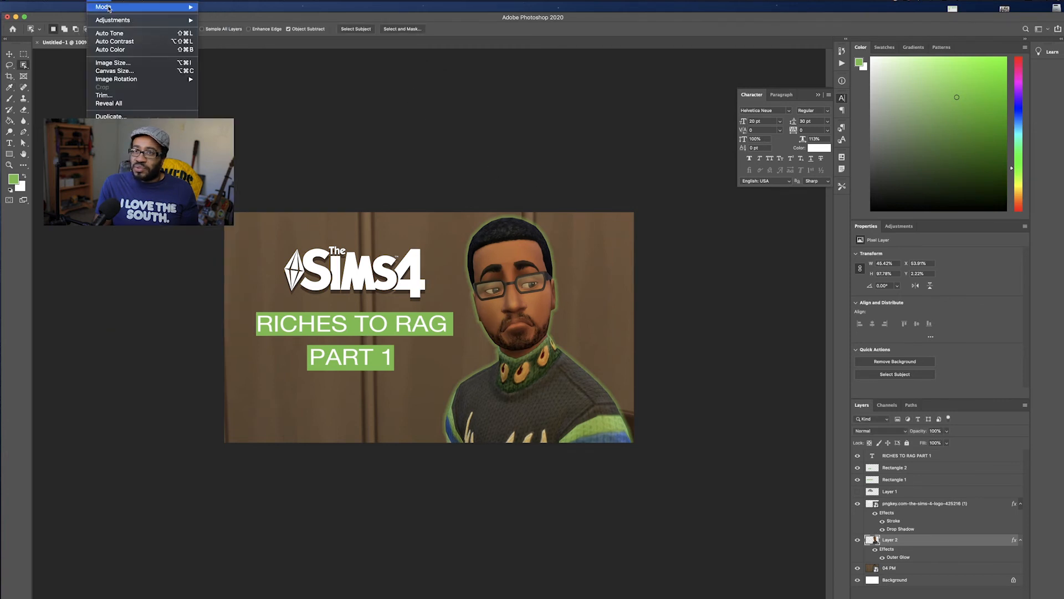
mouse_move(156, 21)
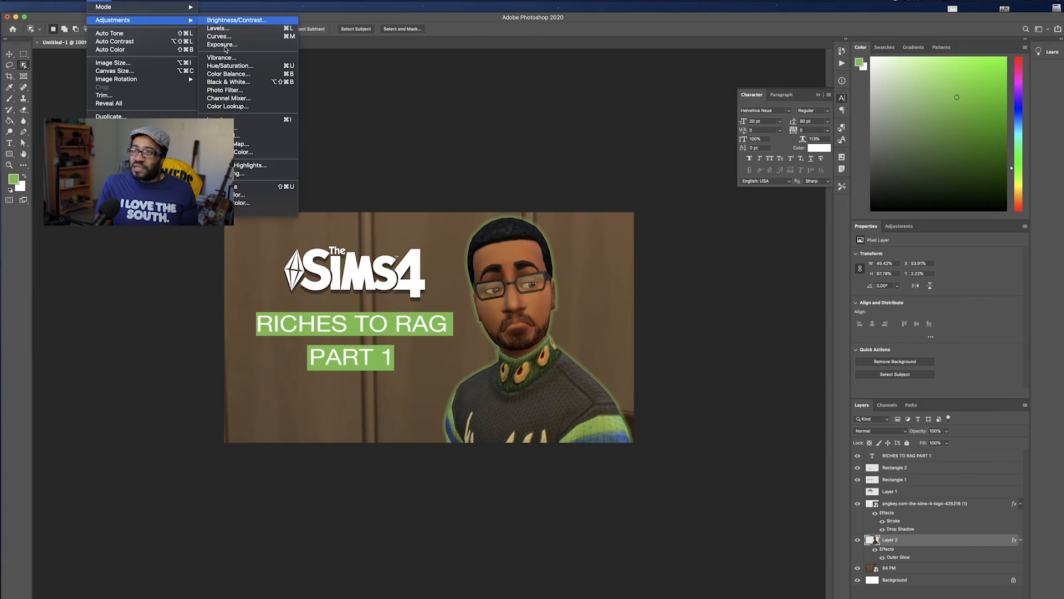
left_click(237, 20)
left_click_drag(678, 263, 683, 264)
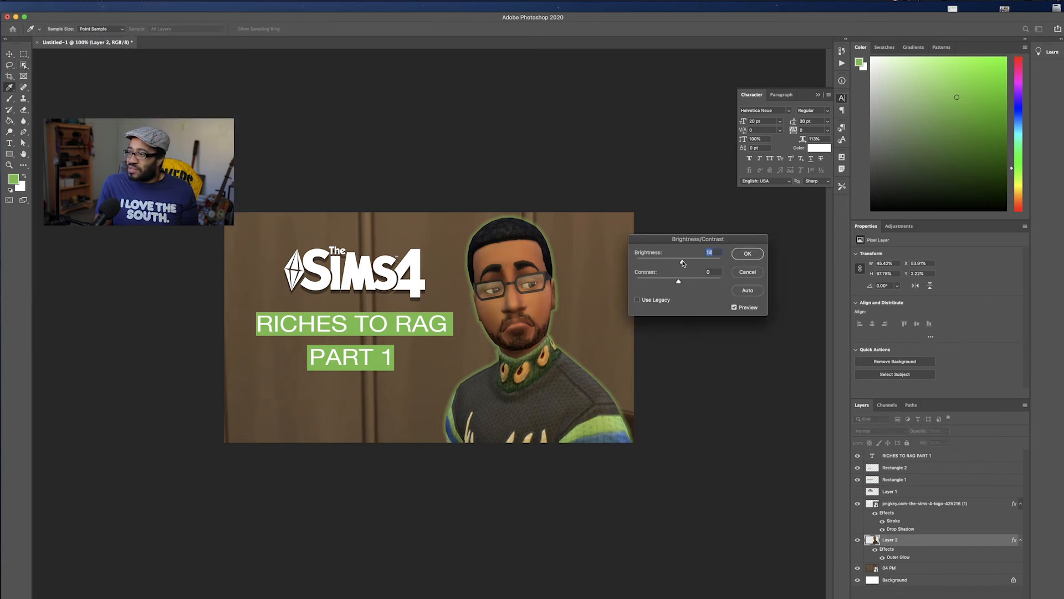
left_click(748, 253)
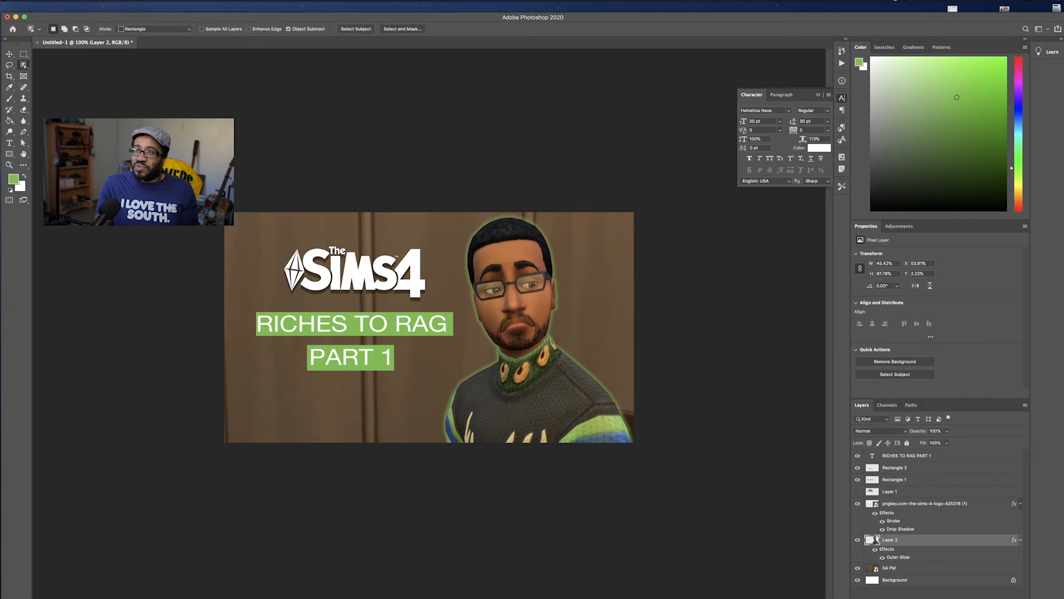
Apply Smart Sharpen to the character cut-out with an amount of about 39%, comparing the preview on and off.
left_click(191, 1)
mouse_move(254, 152)
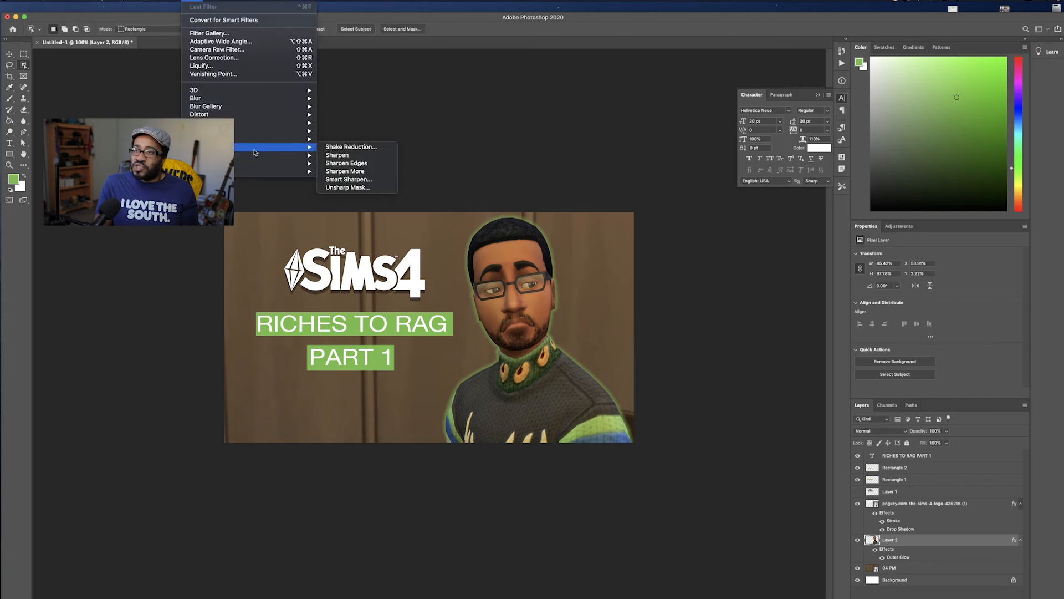
left_click(349, 179)
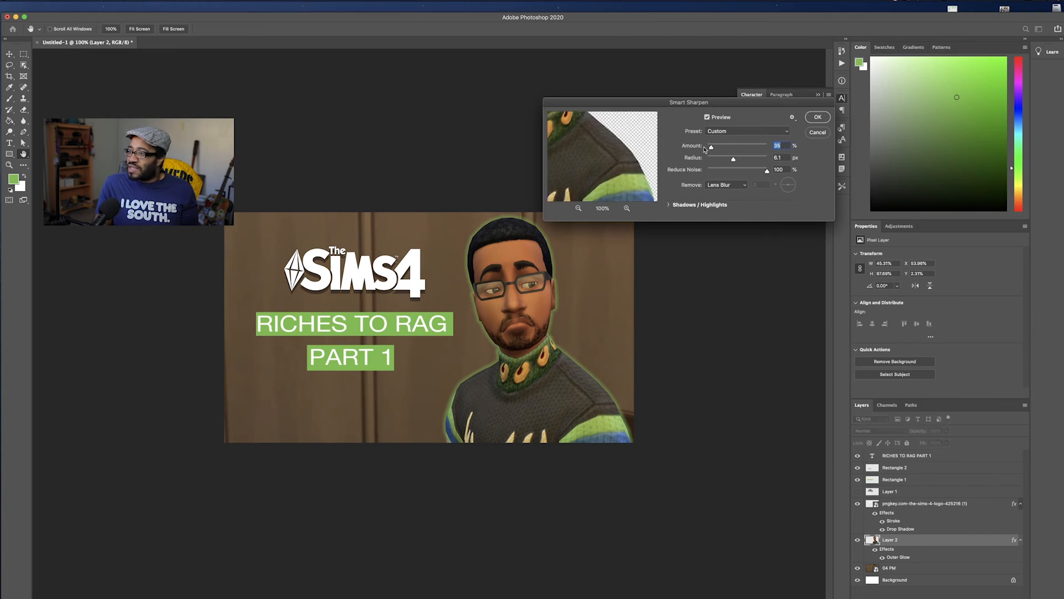
left_click_drag(711, 147, 708, 149)
left_click(707, 118)
left_click(707, 117)
left_click_drag(708, 146, 712, 148)
left_click(707, 118)
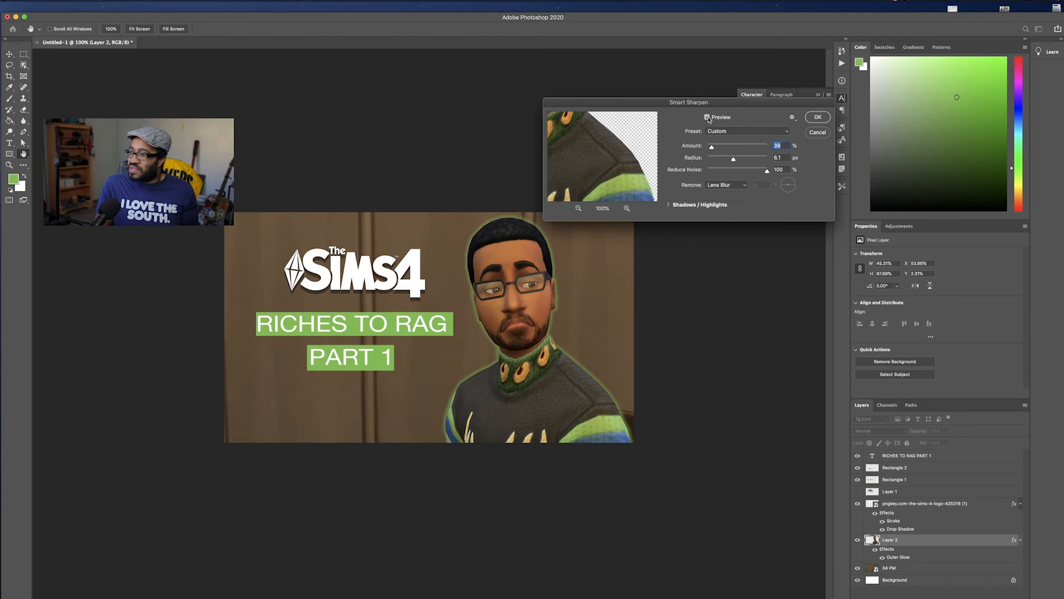
left_click(817, 117)
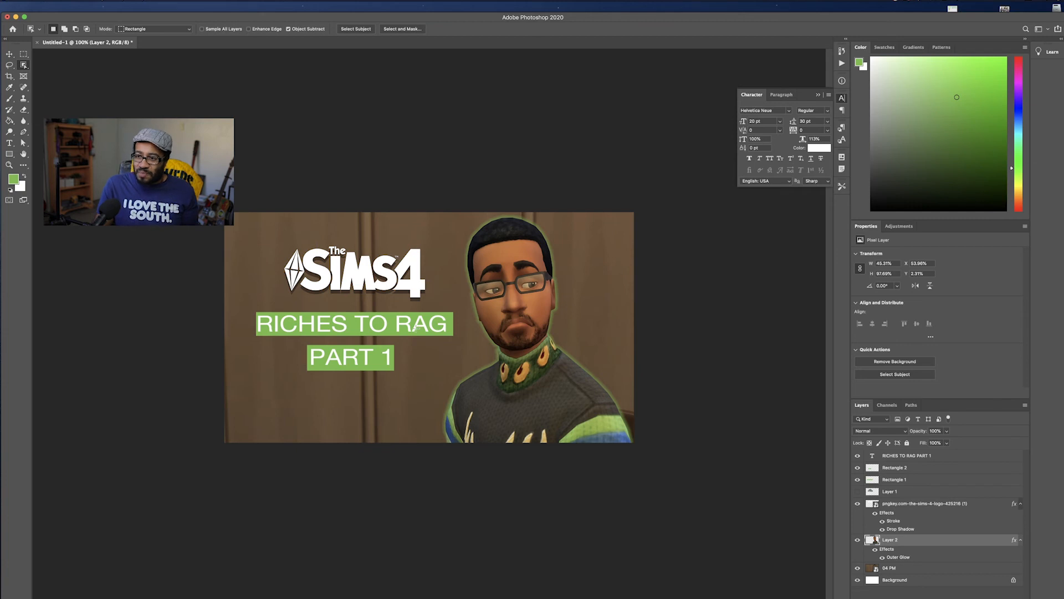
Scale the RICHES TO RAG PART 1 text and both green rectangles up together until the text is about 27 pt.
left_click(904, 458)
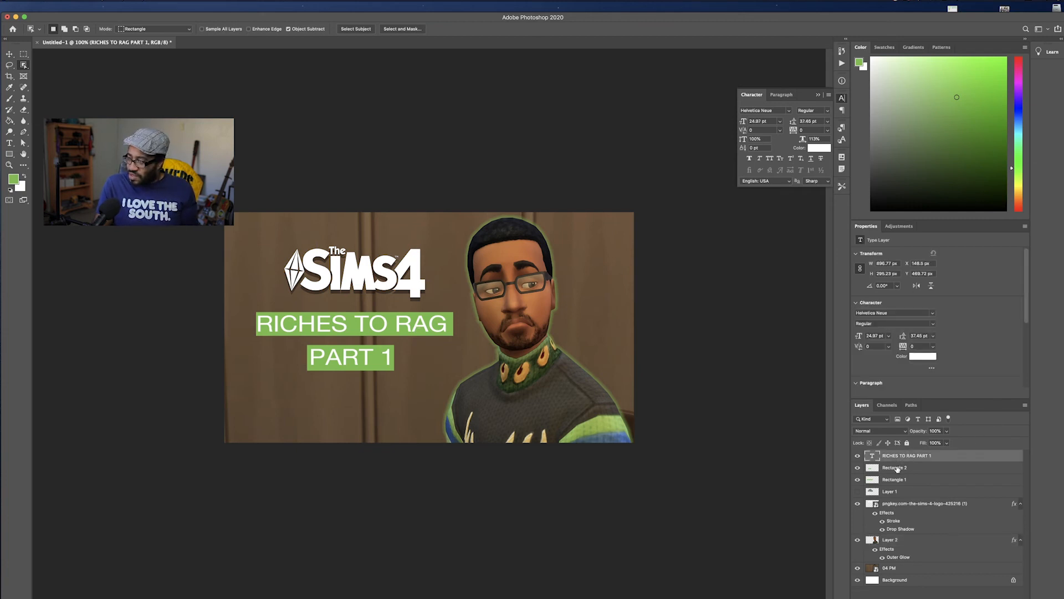
left_click(897, 468, "shift")
left_click(898, 480, "shift")
key("super+t")
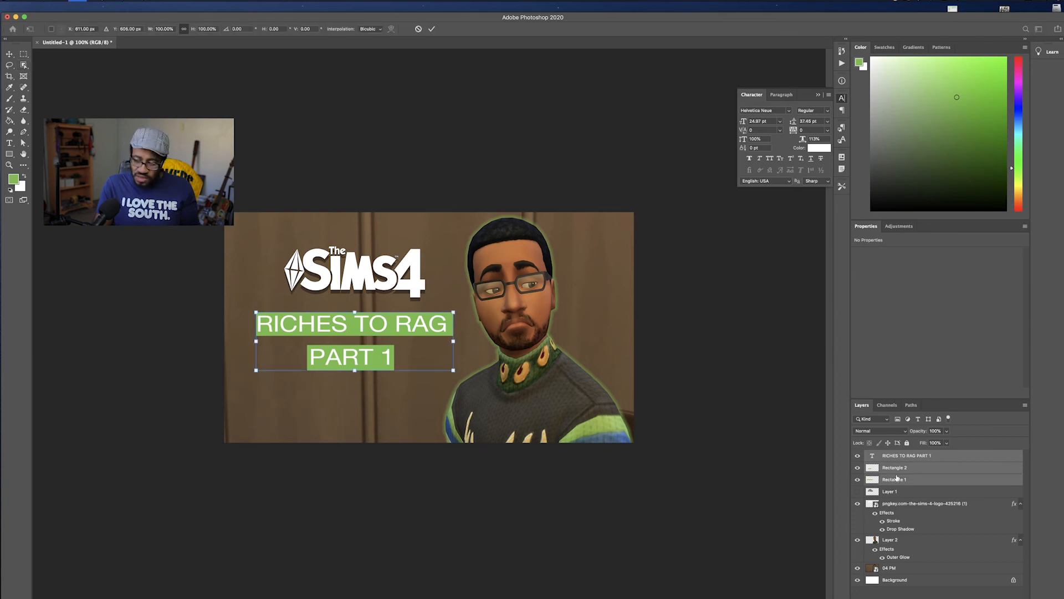
left_click_drag(449, 321, 457, 311)
left_click(431, 29)
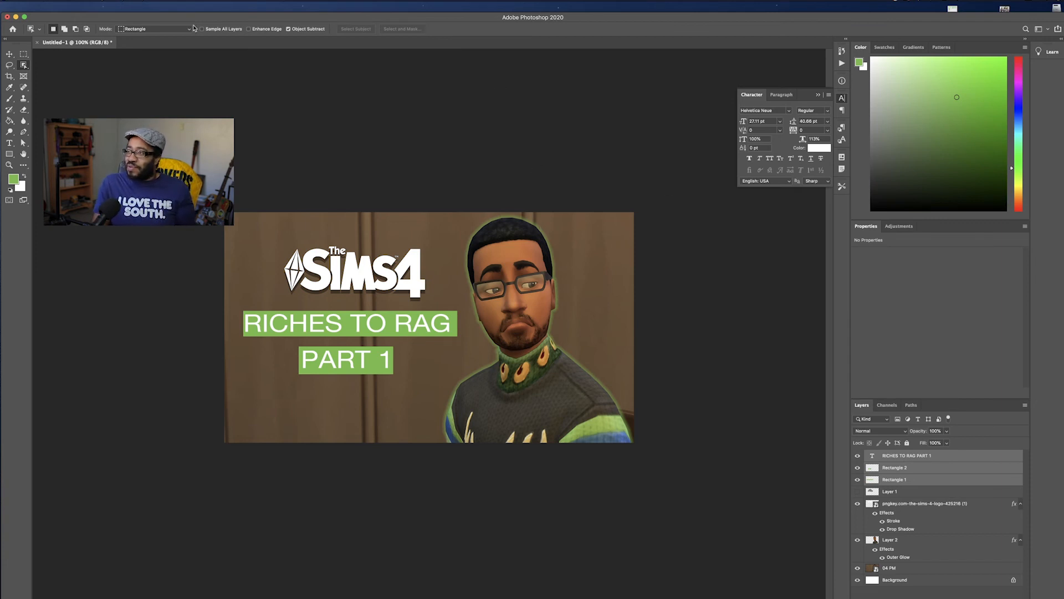
Export the thumbnail as a PNG at 1920 x 1080 px and 100% scale, up to choosing the save location.
left_click(55, 3)
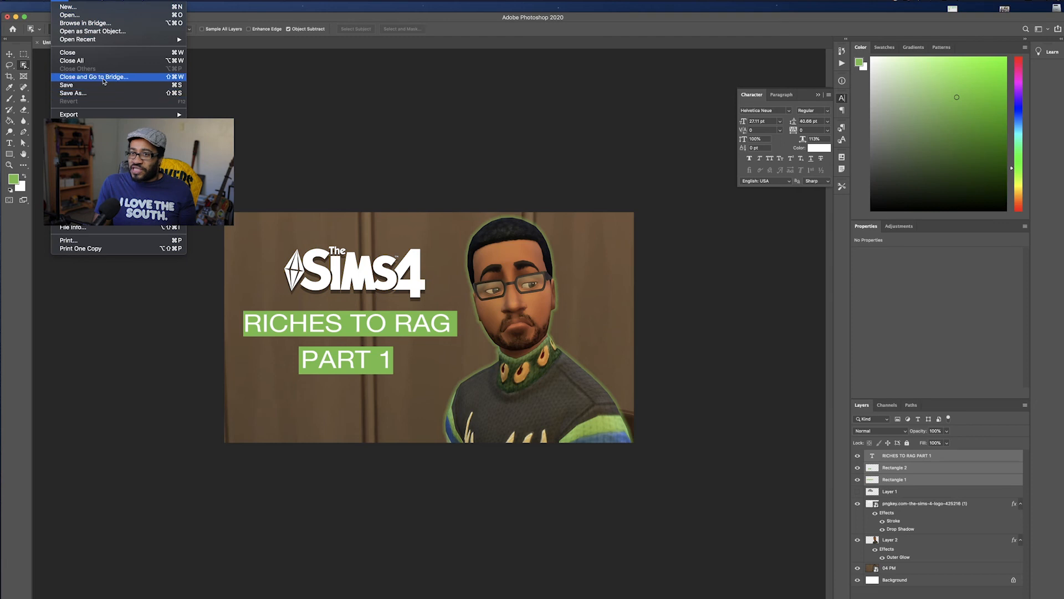
mouse_move(111, 115)
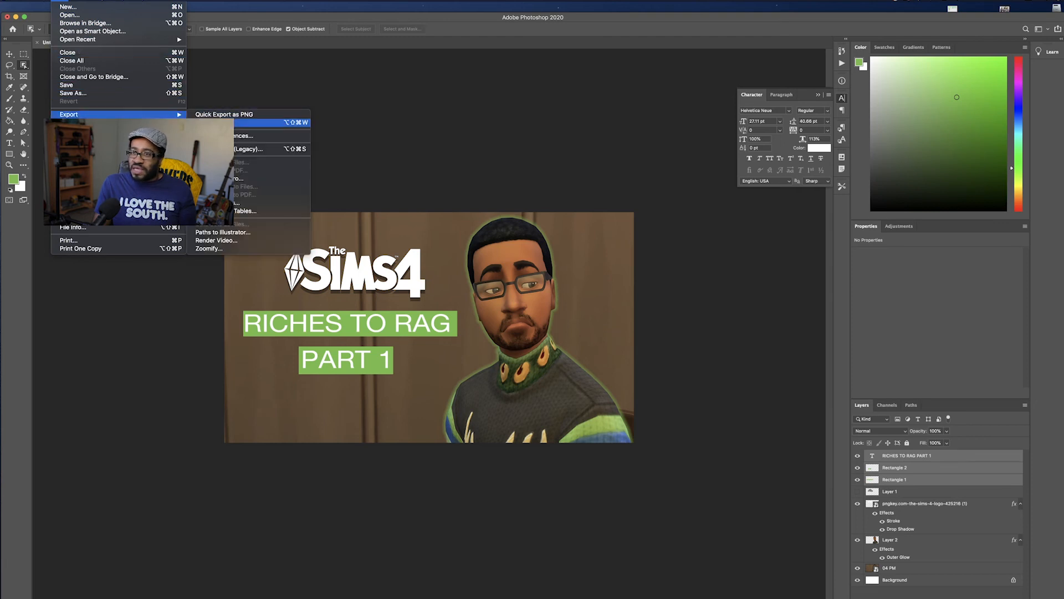
left_click(249, 123)
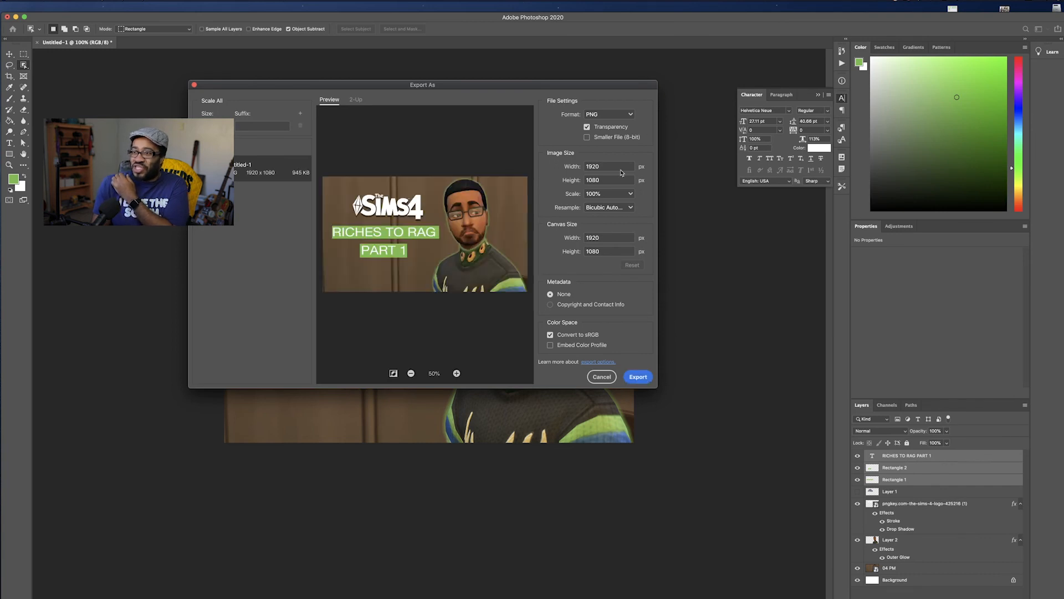
left_click(635, 380)
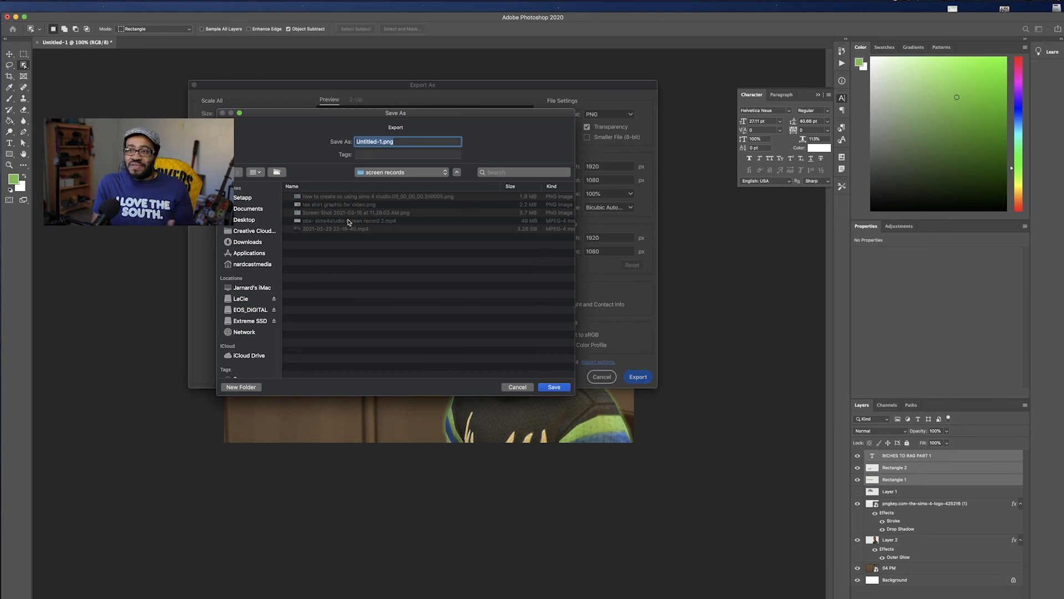
Set the export destination to the edits folder inside part 1 of the riches to rags folder under NARDVILLAIN.
left_click(382, 174)
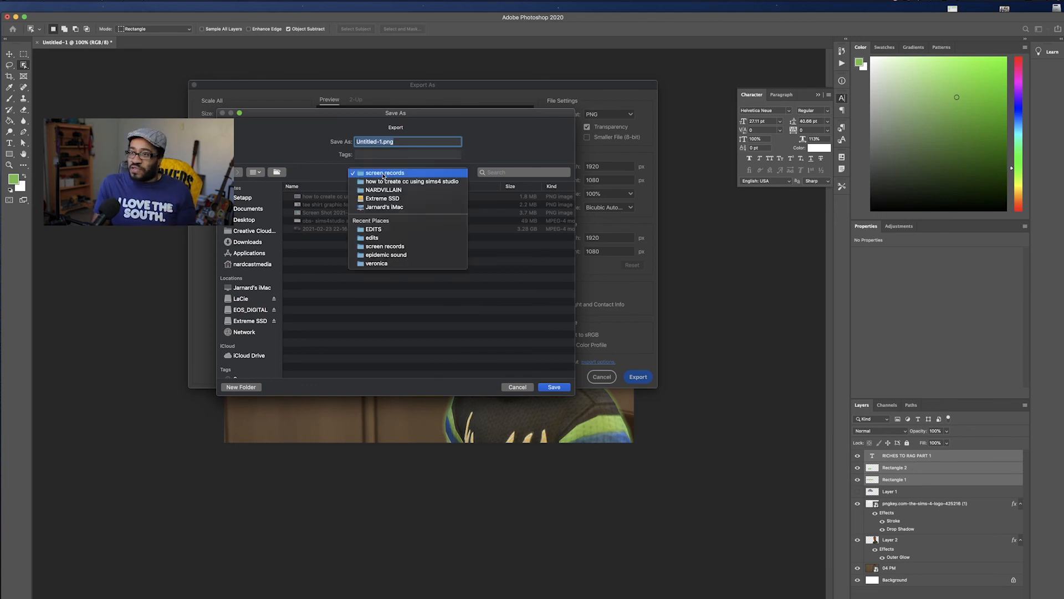
left_click(373, 228)
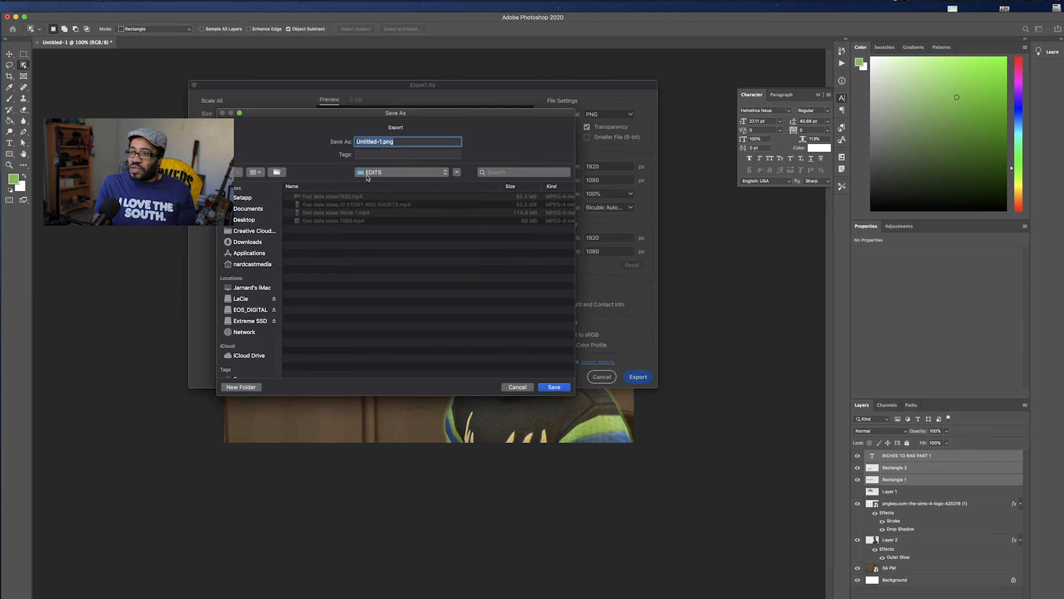
left_click(366, 177)
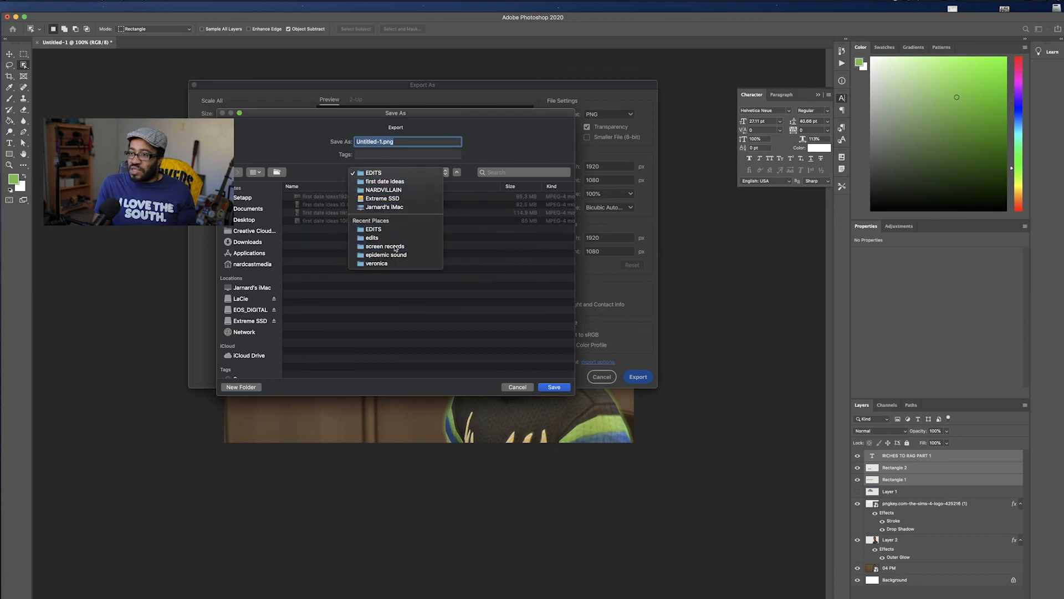
left_click(396, 247)
left_click(404, 181)
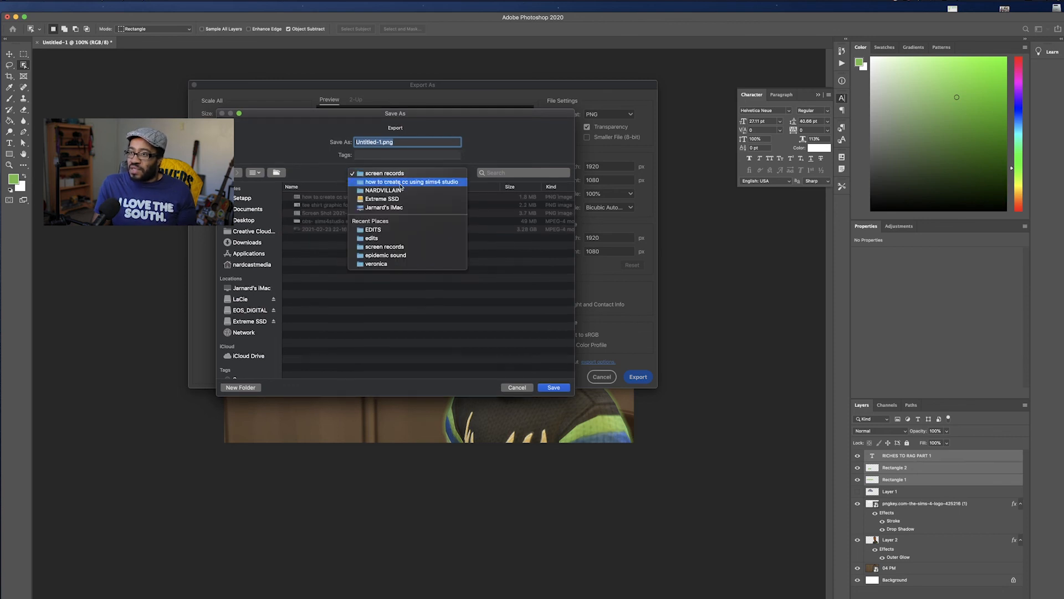
left_click(387, 192)
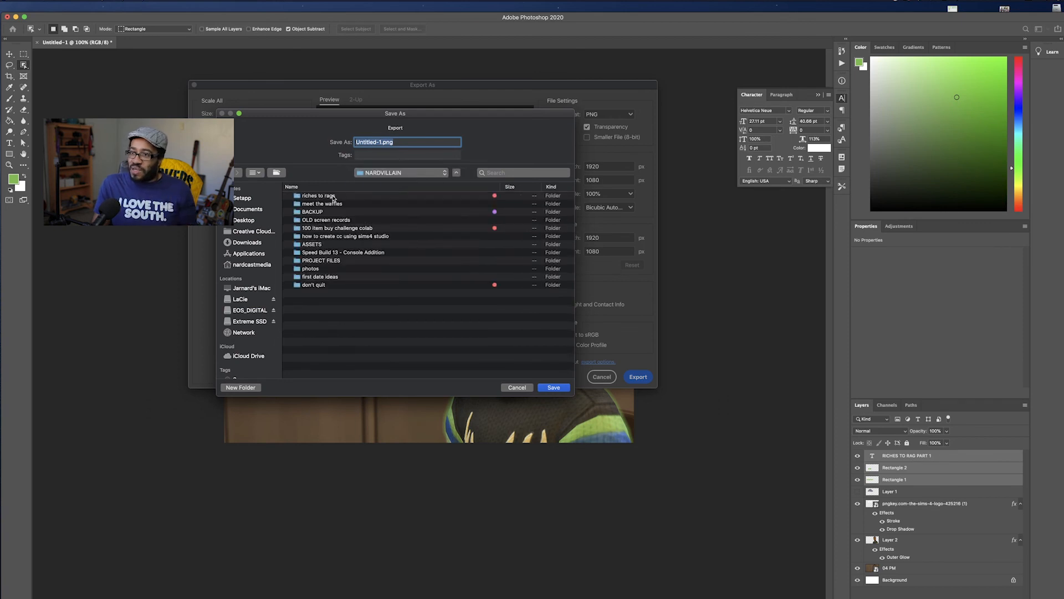
double_click(332, 196)
double_click(313, 197)
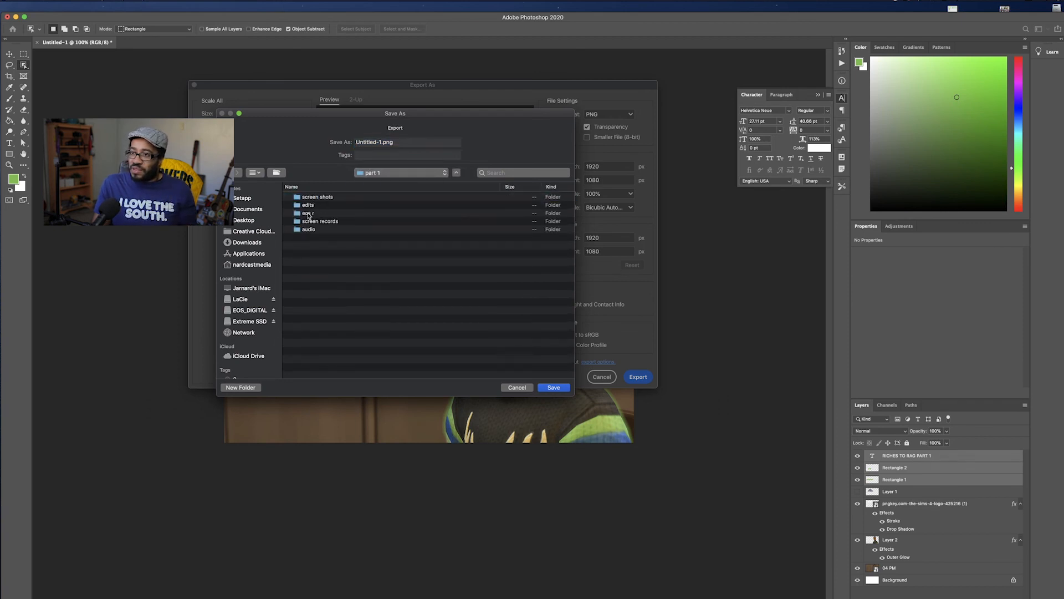
double_click(309, 205)
Name the exported image RICHESTORAGSPART1.png and save it.
left_click(376, 143)
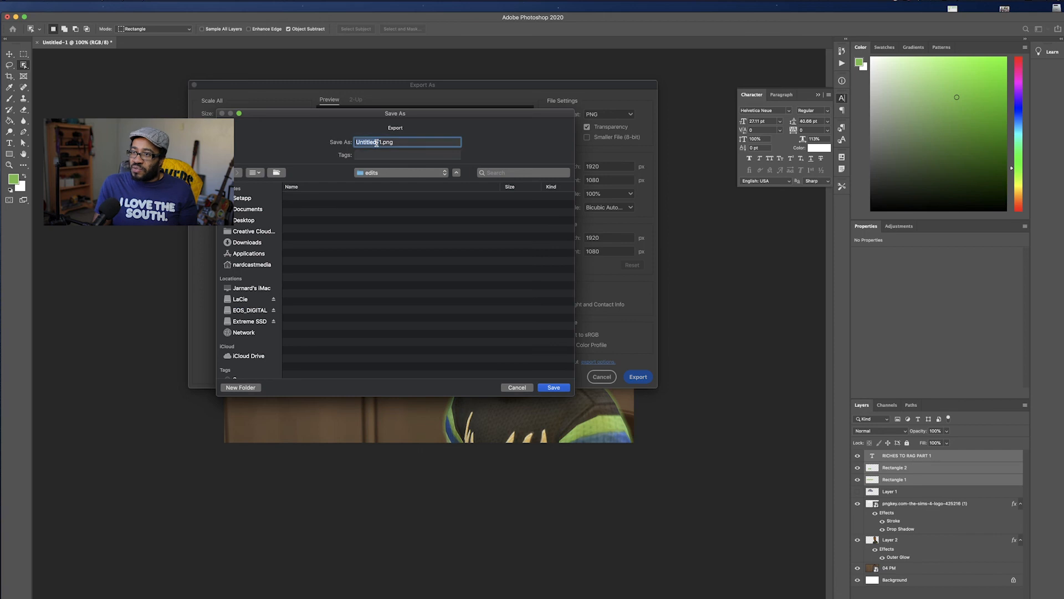
type("RICHIESTORAG")
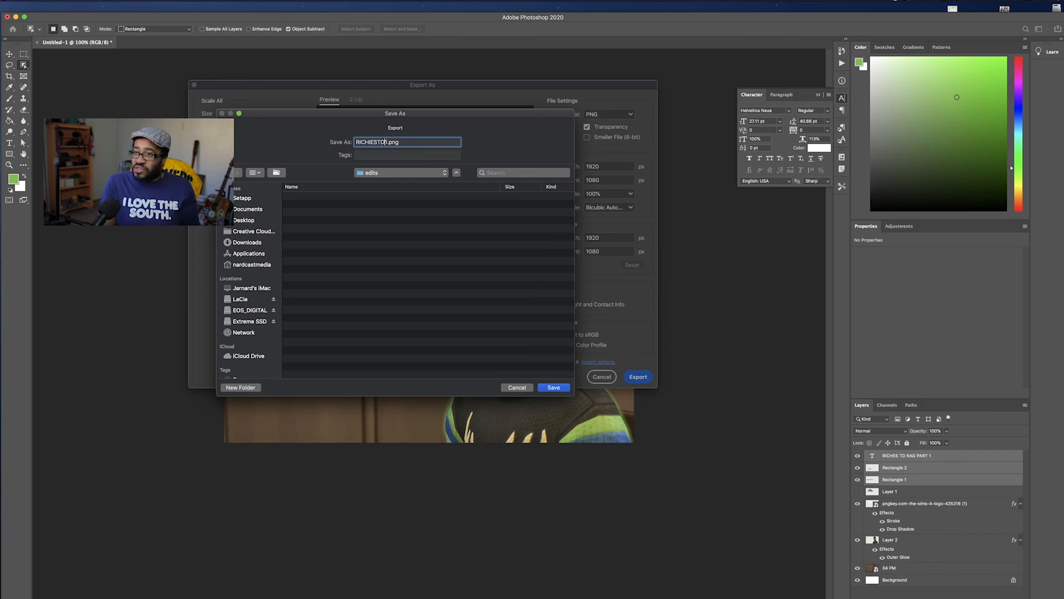
type("S")
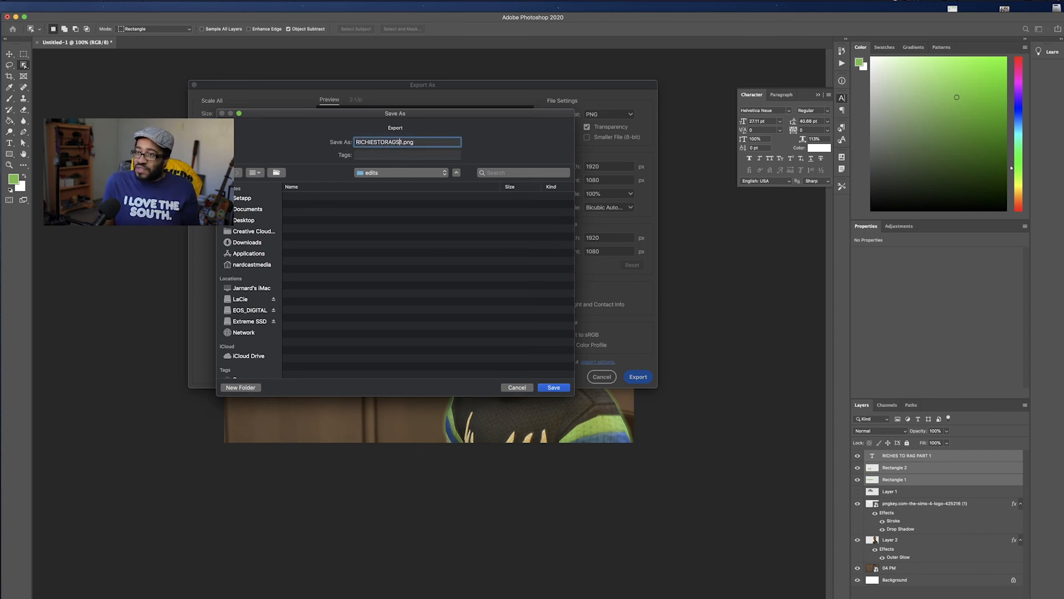
type("PART1")
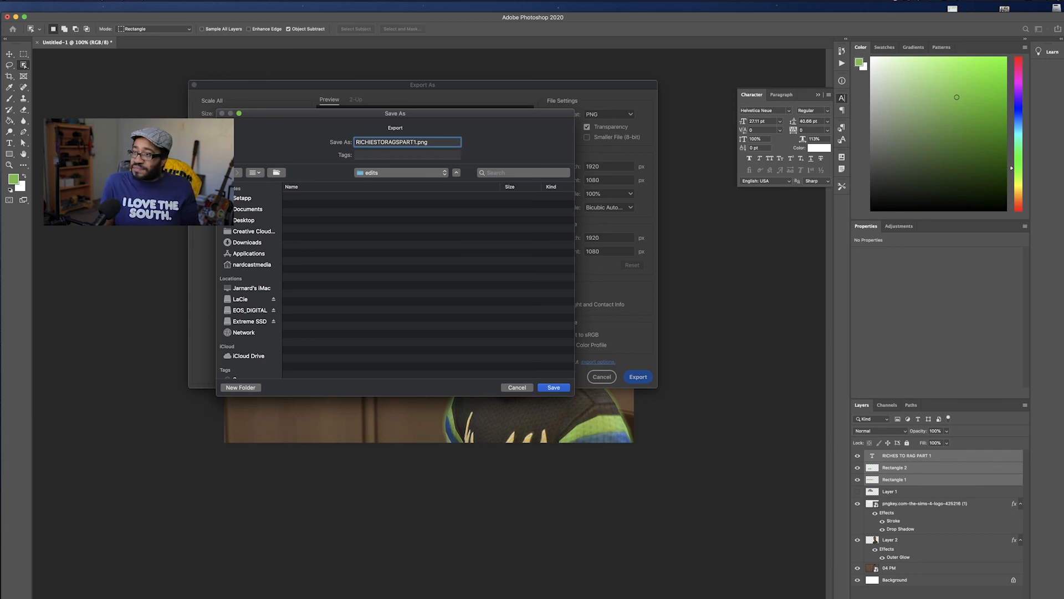
double_click(375, 142)
type("RICHESTORAGSPART1")
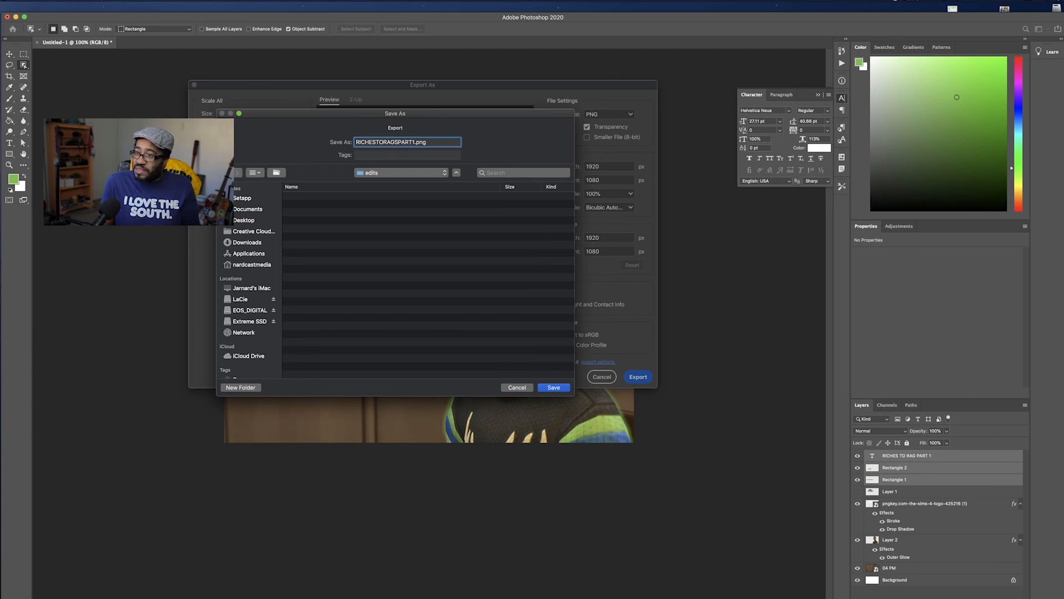
left_click(544, 388)
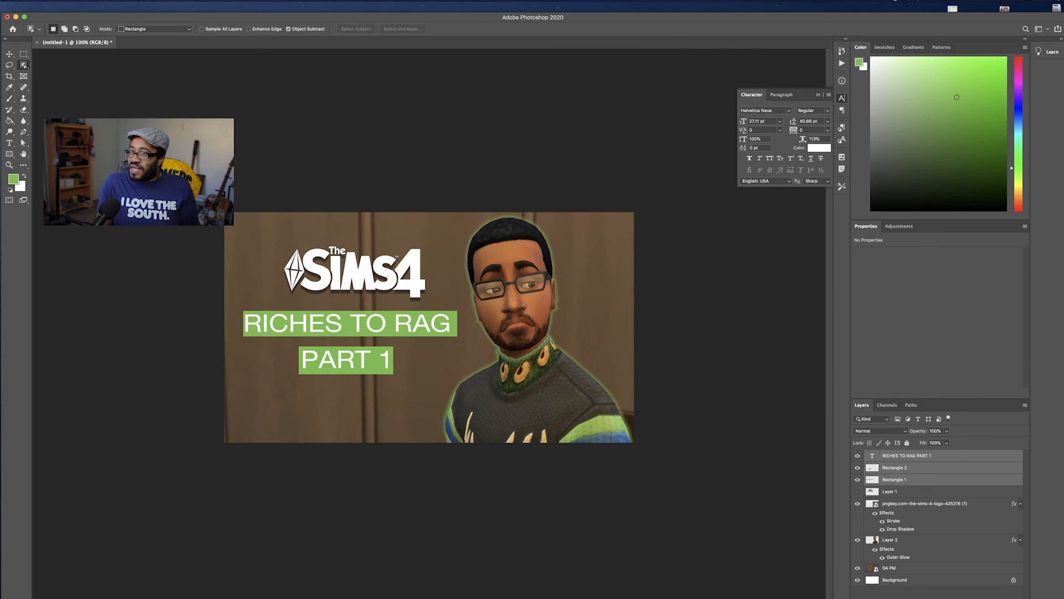
Export the thumbnail again as a JPG at 100% quality, saved as RICHESTORAGSPART1.jpg in the edits folder.
left_click(65, 3)
mouse_move(111, 114)
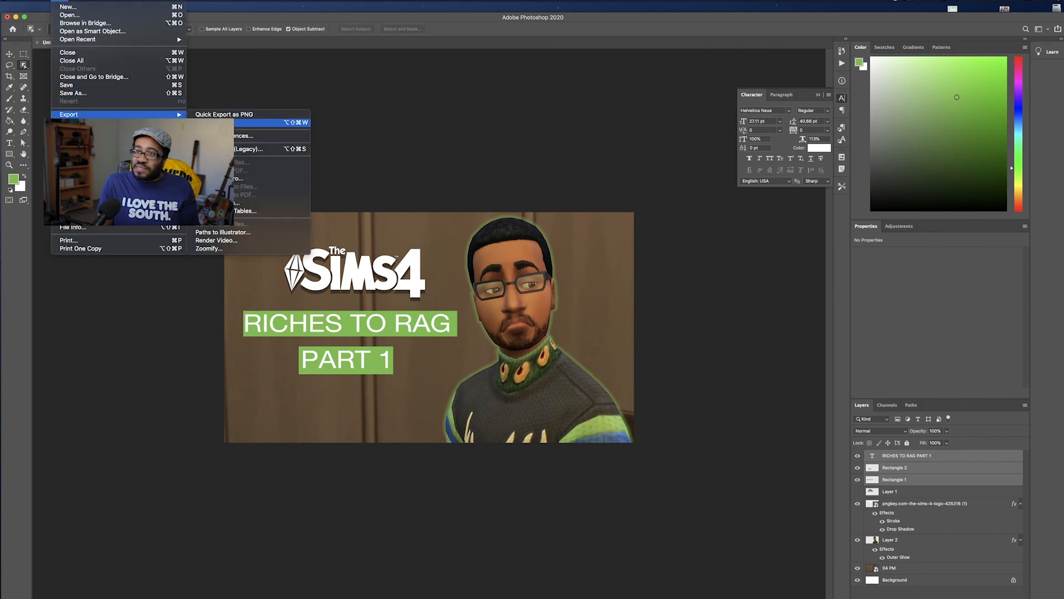
left_click(266, 122)
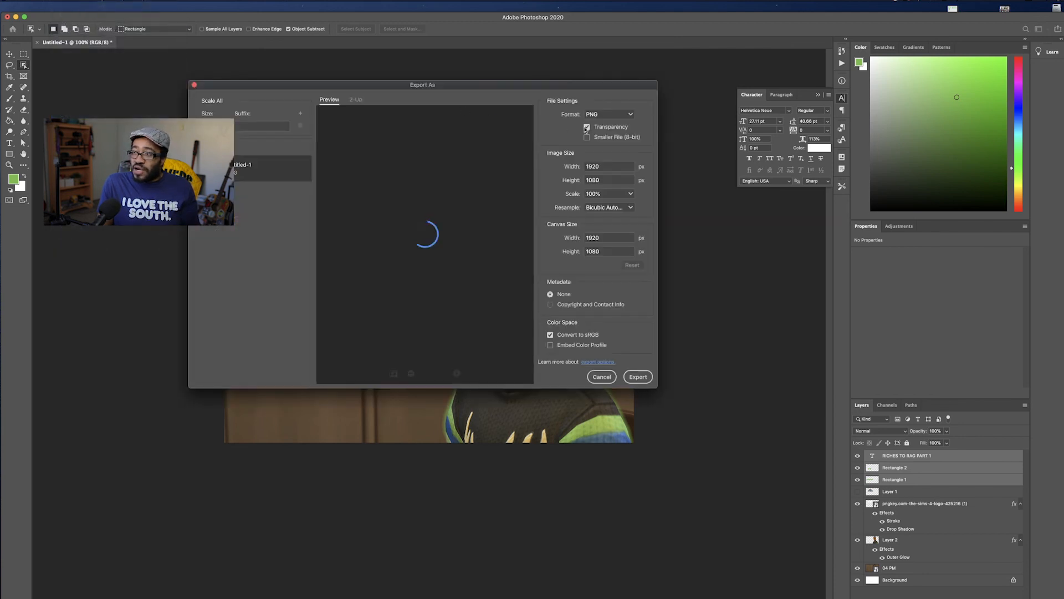
left_click(601, 115)
left_click(602, 132)
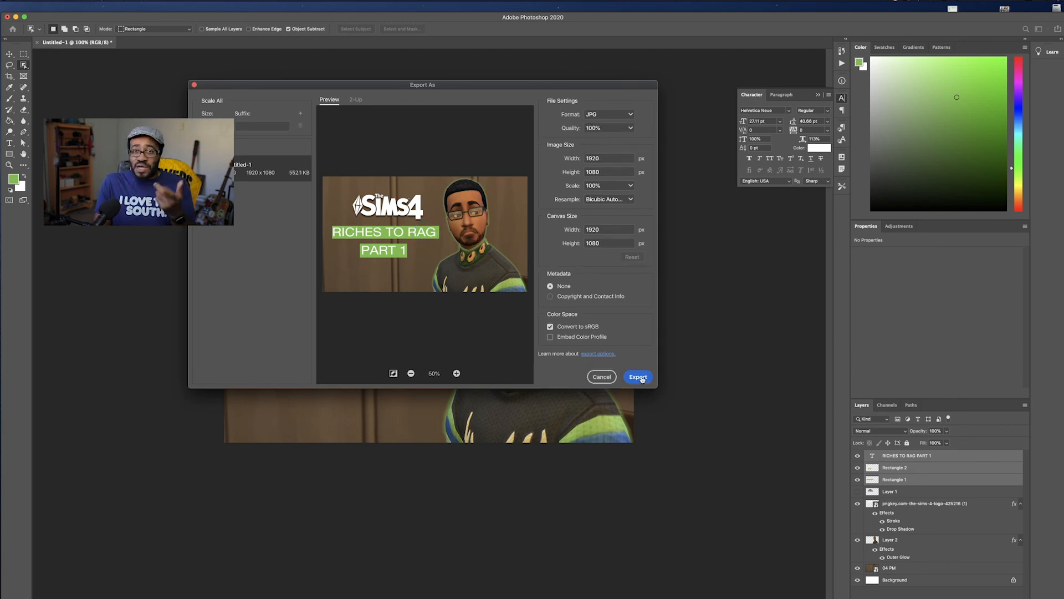
left_click(641, 379)
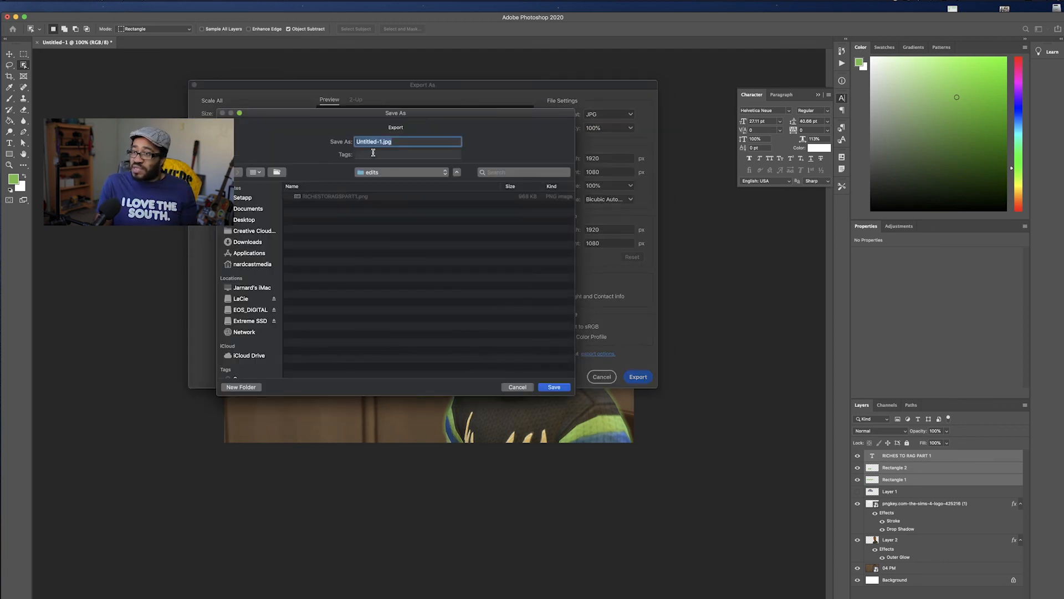
left_click(334, 197)
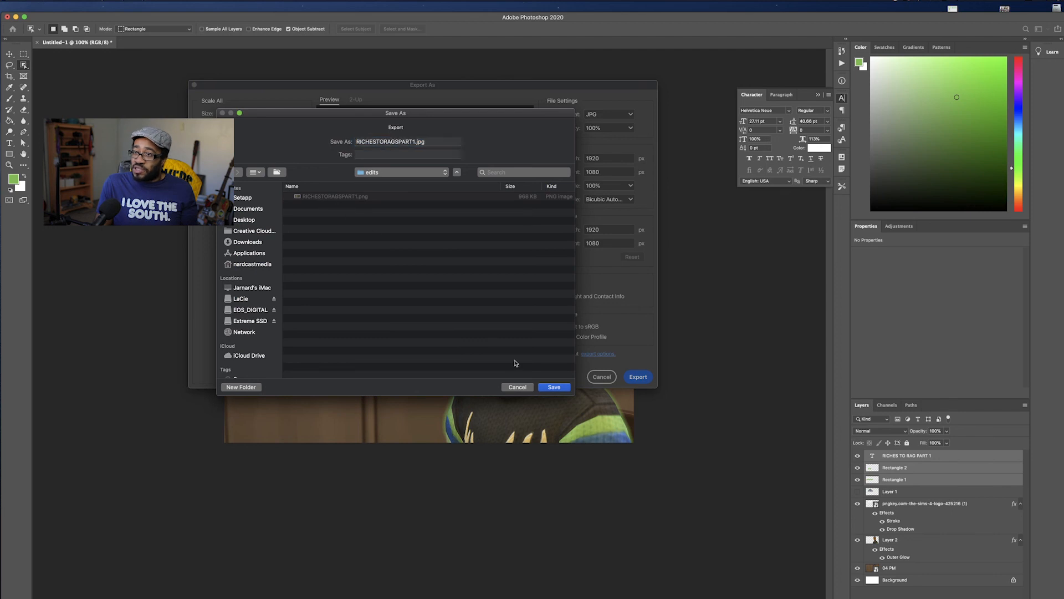
left_click(553, 387)
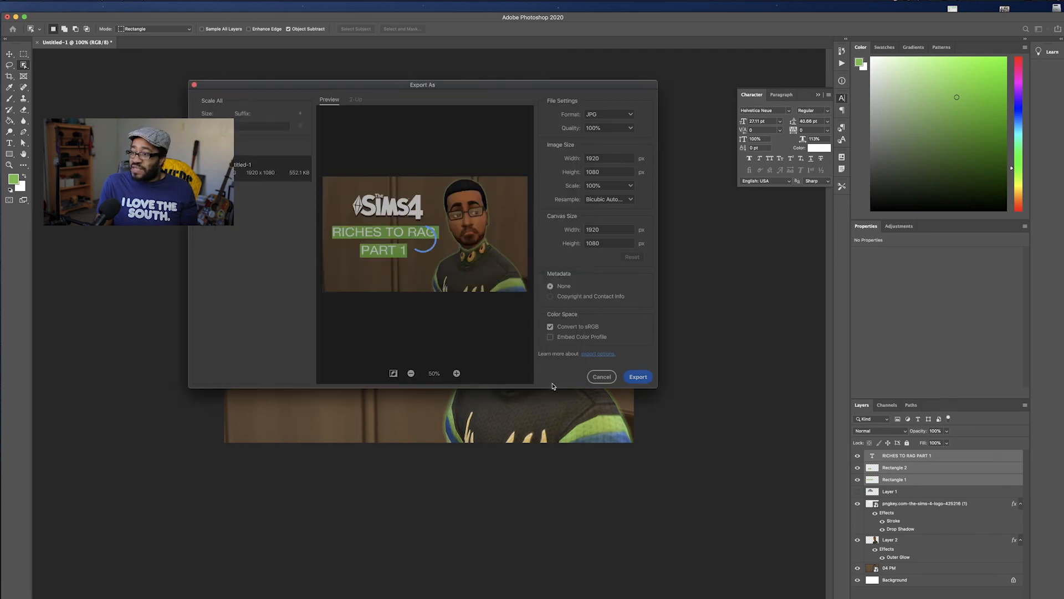